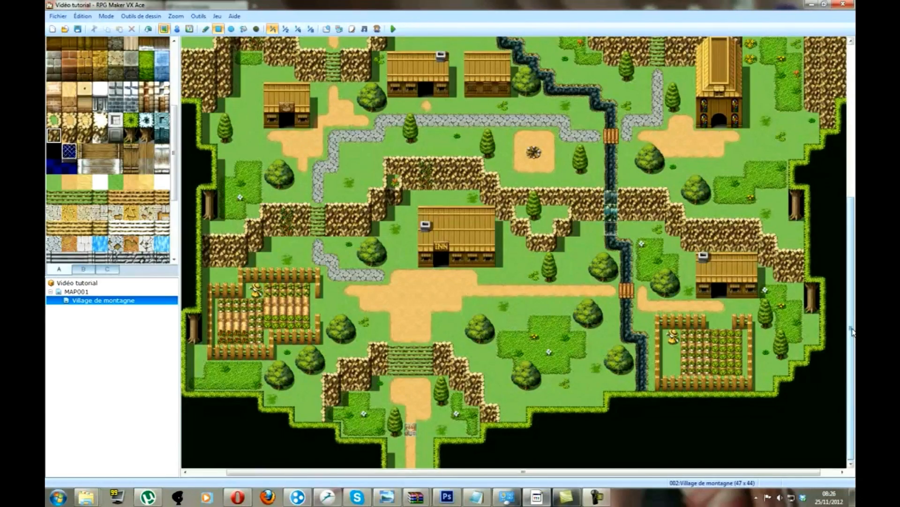
scroll(834, 212, "up", 5)
scroll(835, 212, "up", 3)
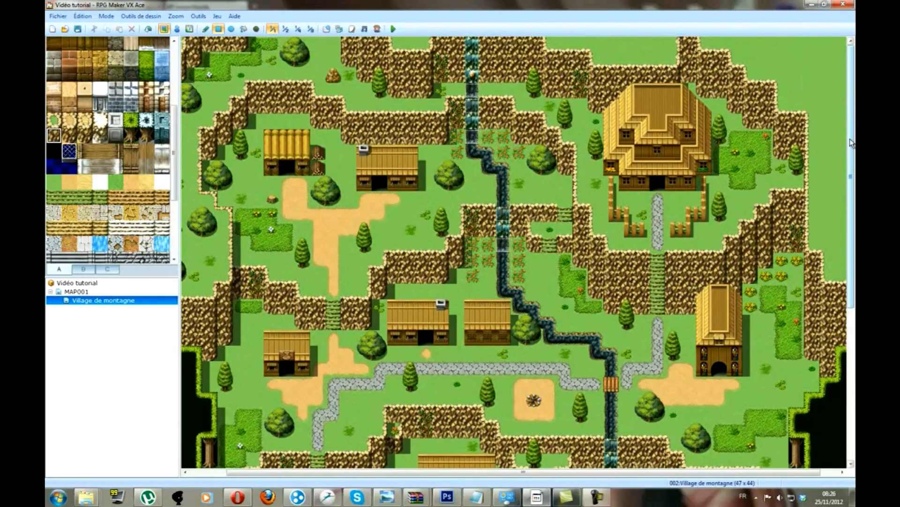
left_click_drag(852, 148, 852, 352)
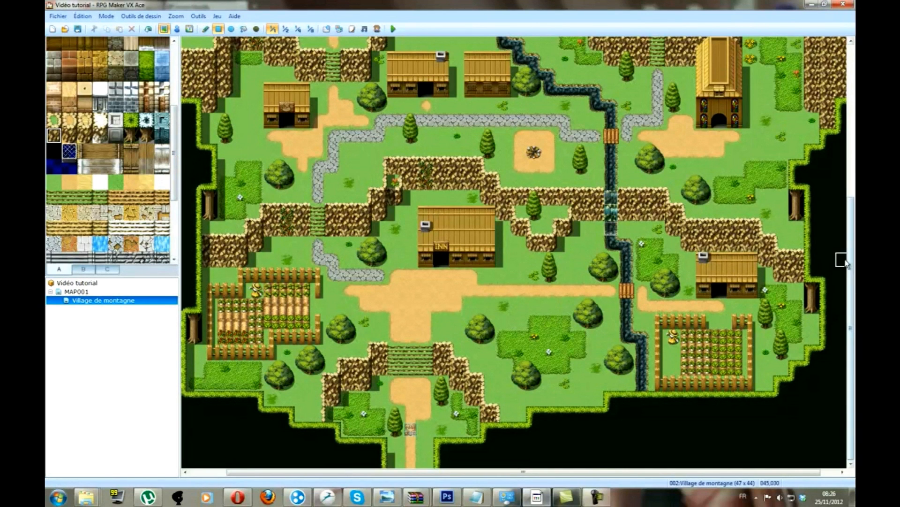
left_click_drag(853, 265, 853, 245)
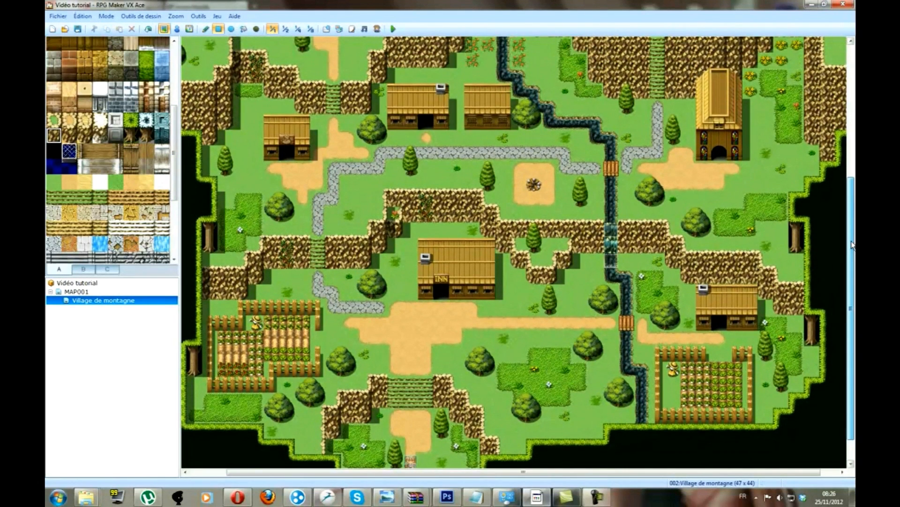
Step: Delete the Village de montagne map and the MAP001 map from the project, confirming both deletions
right_click(84, 305)
left_click(70, 302)
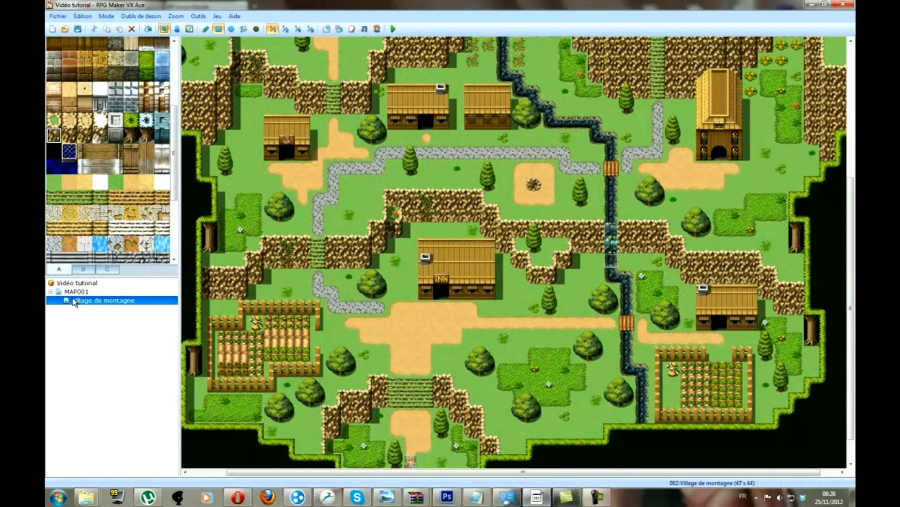
key("Delete")
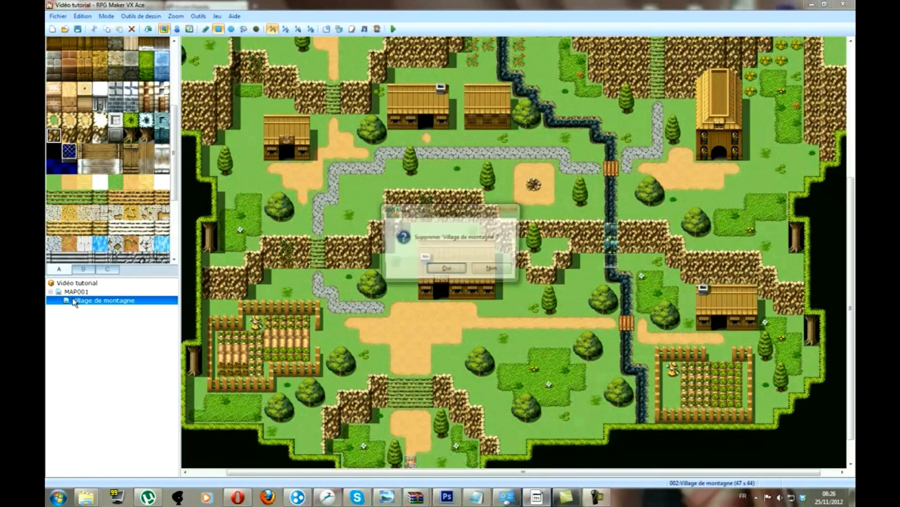
key("Return")
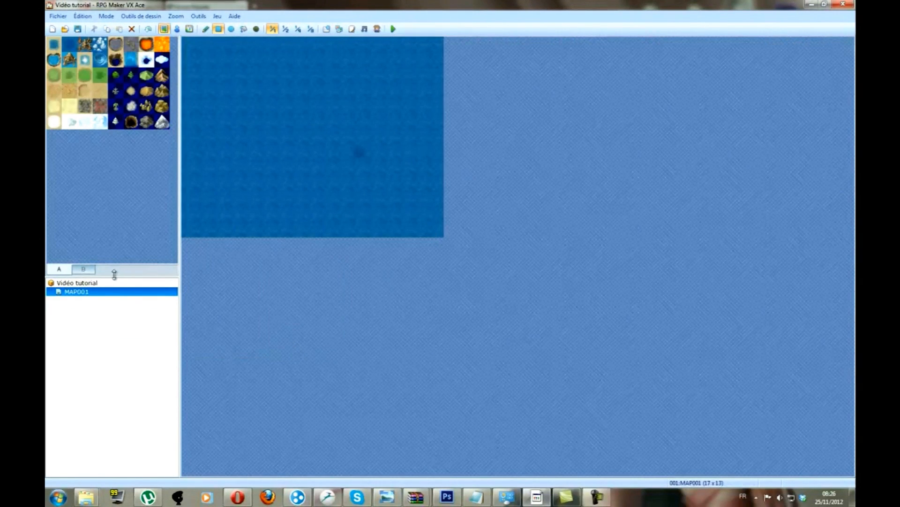
key("Delete")
key("Return")
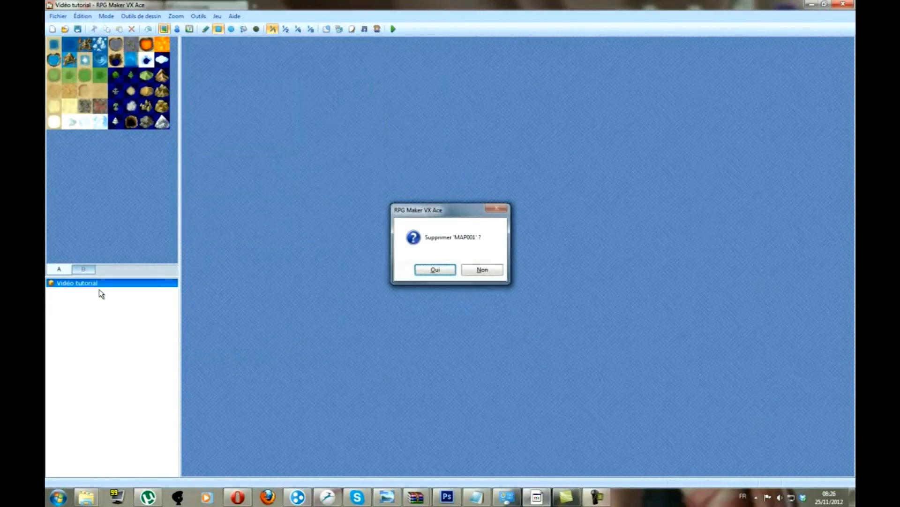
Step: Start a new map in the Vidéo tutorial project and name it "1ere carte"
right_click(93, 298)
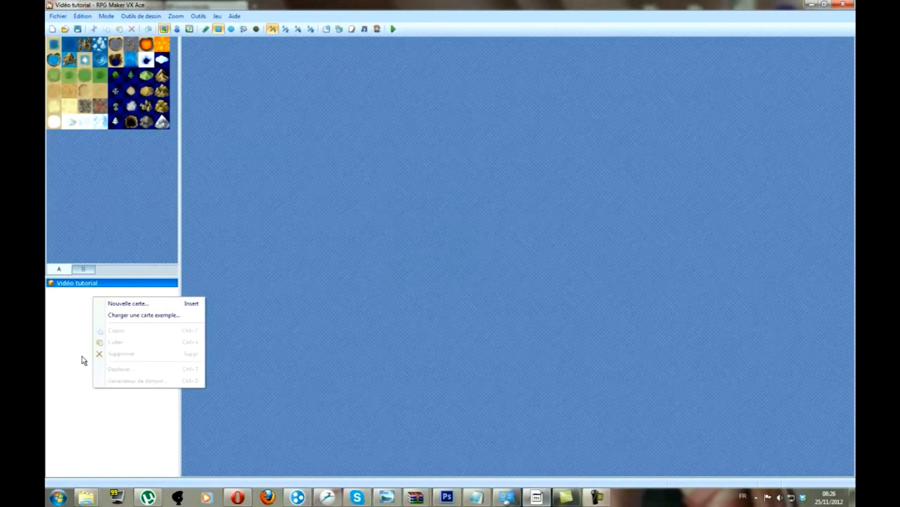
left_click(147, 304)
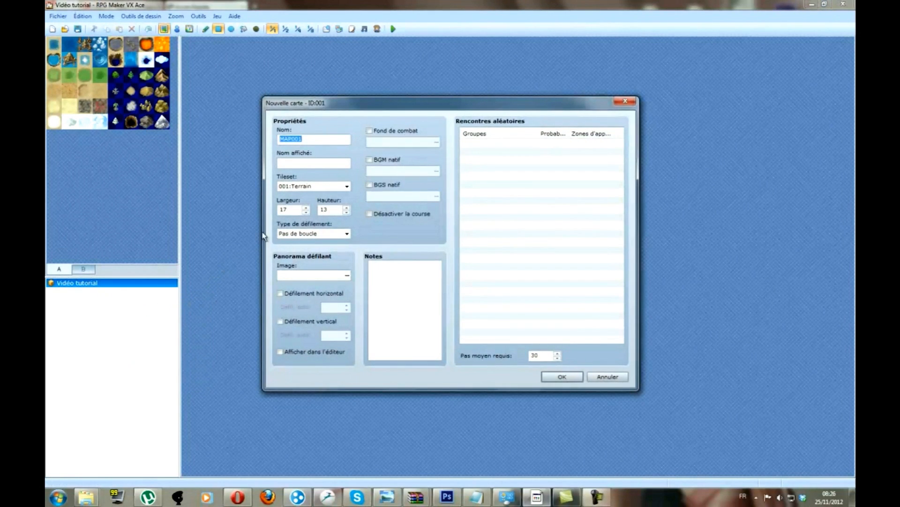
left_click(311, 136)
type("ere car")
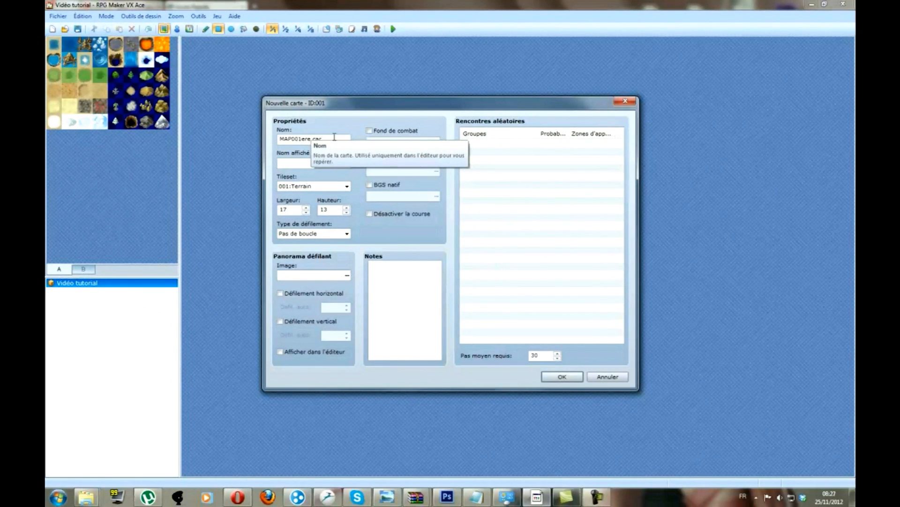
left_click_drag(334, 137, 55, 253)
key("BackSpace")
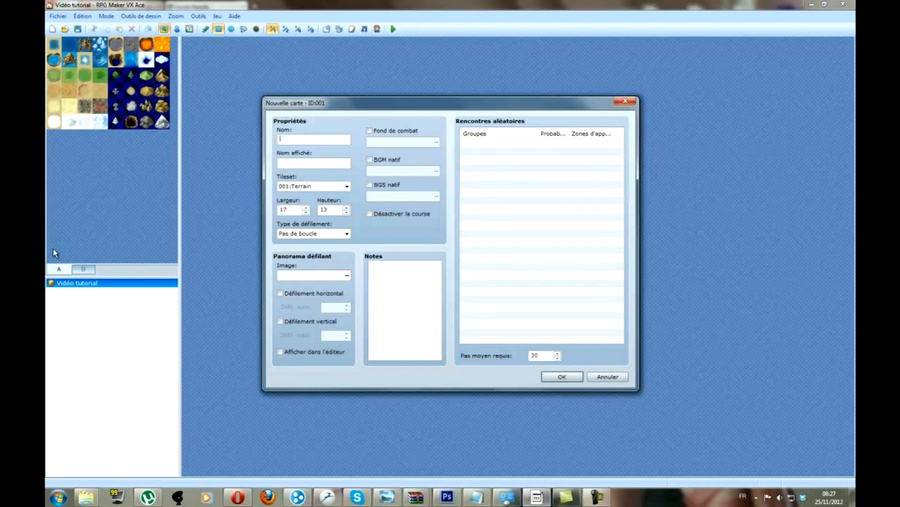
type("1ere carte")
Step: Set the new map's tileset to 002:Extérieur
left_click(327, 186)
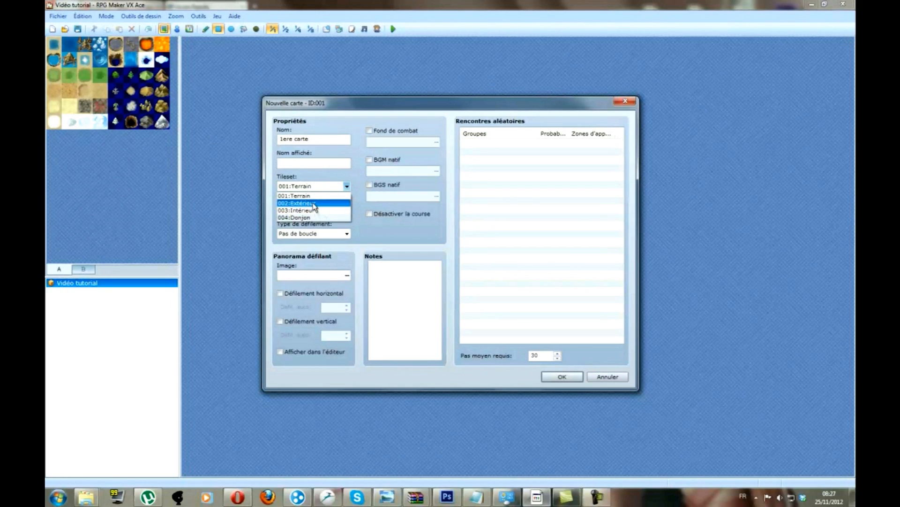
left_click(314, 203)
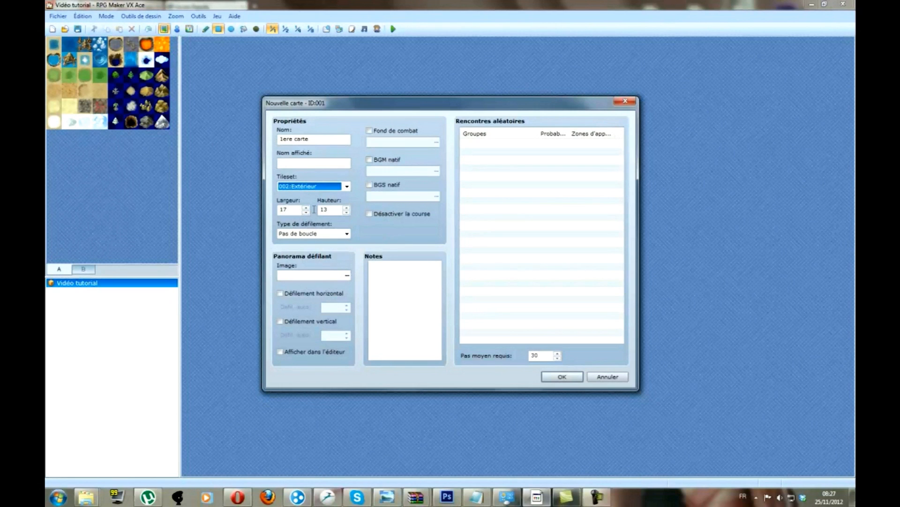
left_click(347, 276)
left_click_drag(318, 201, 319, 250)
left_click(610, 121)
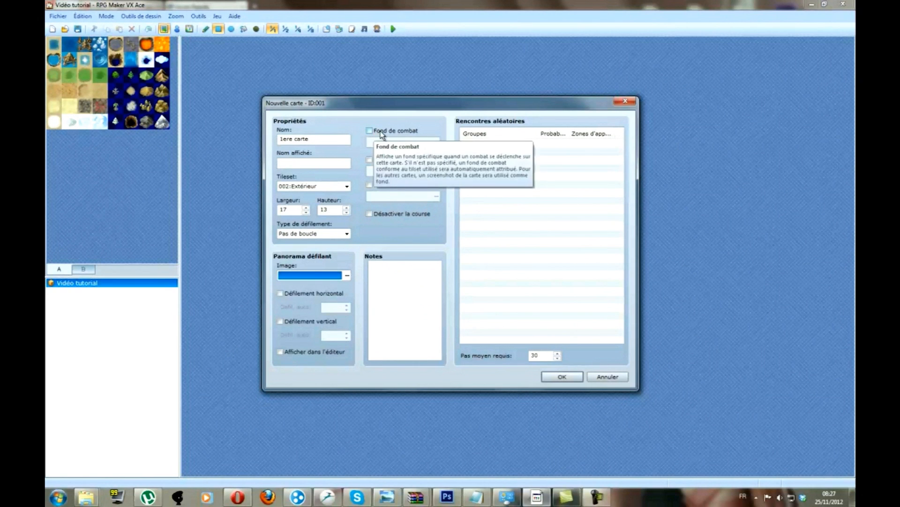
left_click(379, 162)
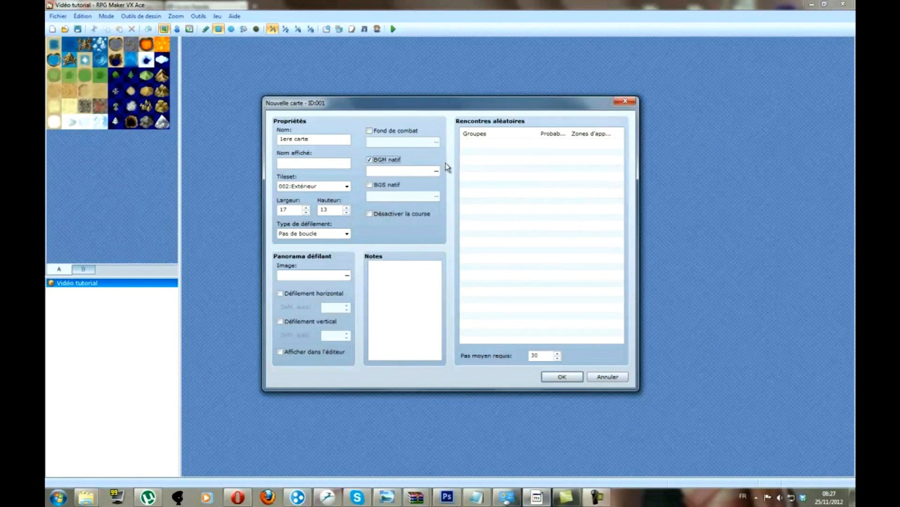
left_click(437, 171)
scroll(426, 230, "down", 7)
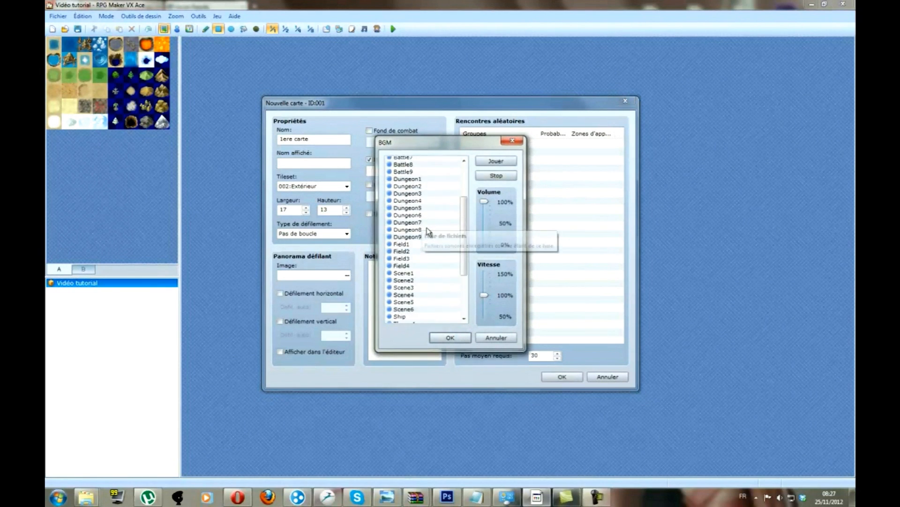
scroll(425, 230, "up", 7)
left_click(518, 141)
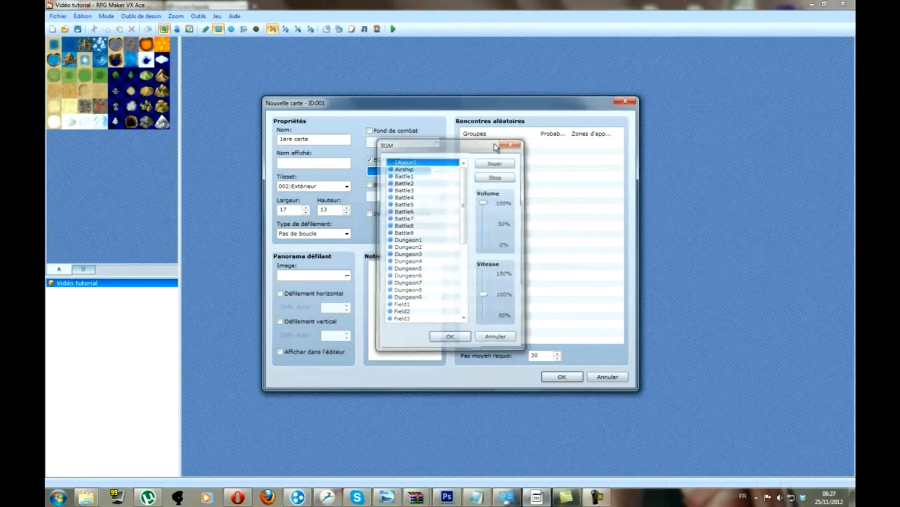
left_click(370, 160)
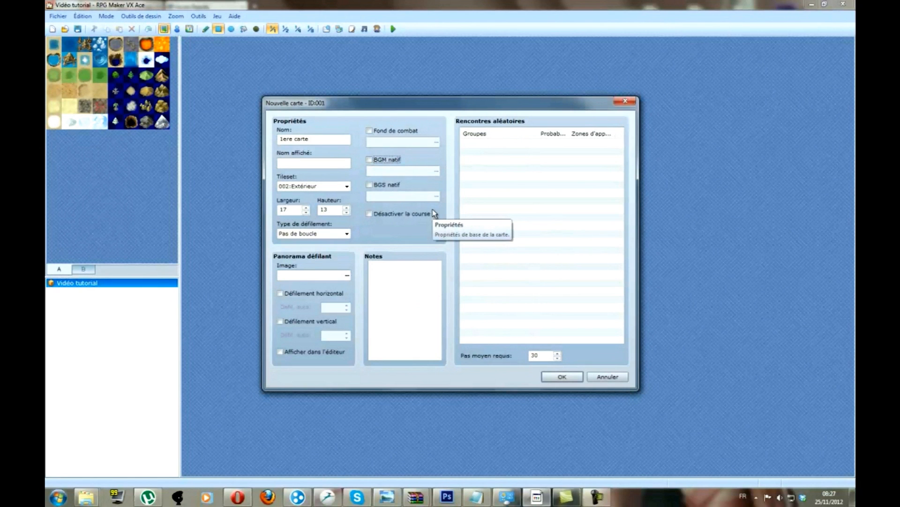
Step: Create the map with the chosen name and tileset
left_click(561, 378)
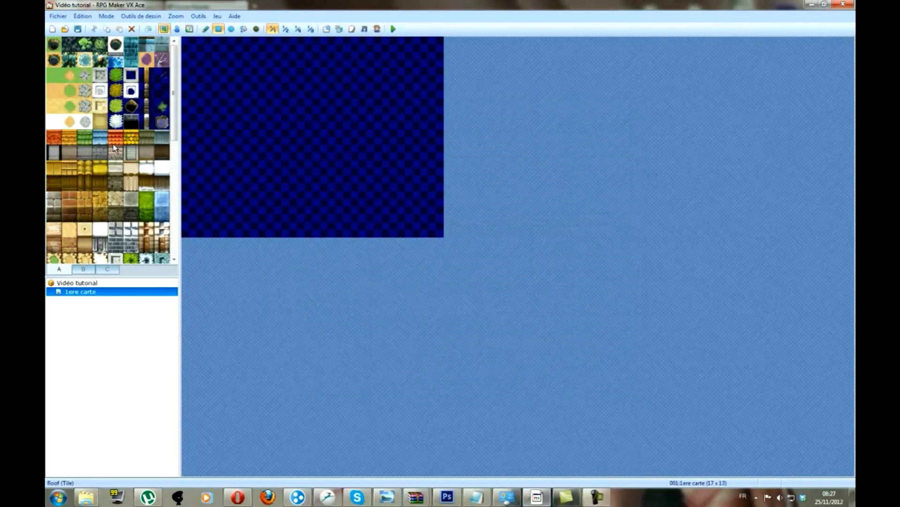
Step: Examine the tiles available in sets A, B and C of the exterior tileset
left_click(85, 269)
left_click(109, 270)
scroll(174, 113, "down", 6)
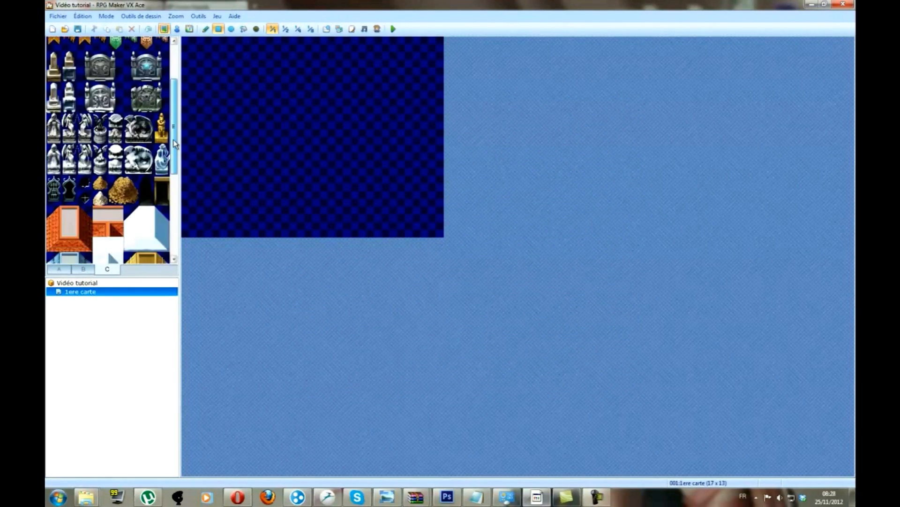
scroll(141, 141, "up", 6)
left_click(84, 269)
left_click(59, 270)
left_click(83, 269)
left_click(107, 269)
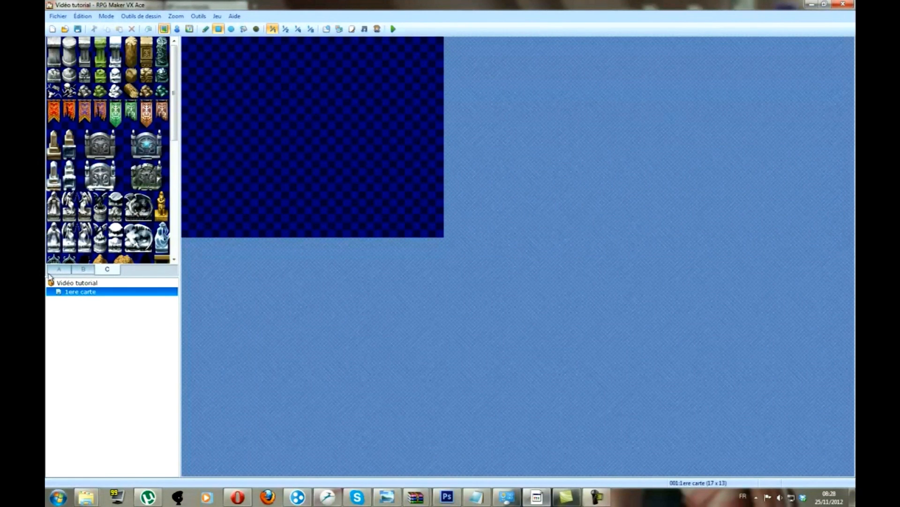
left_click(65, 271)
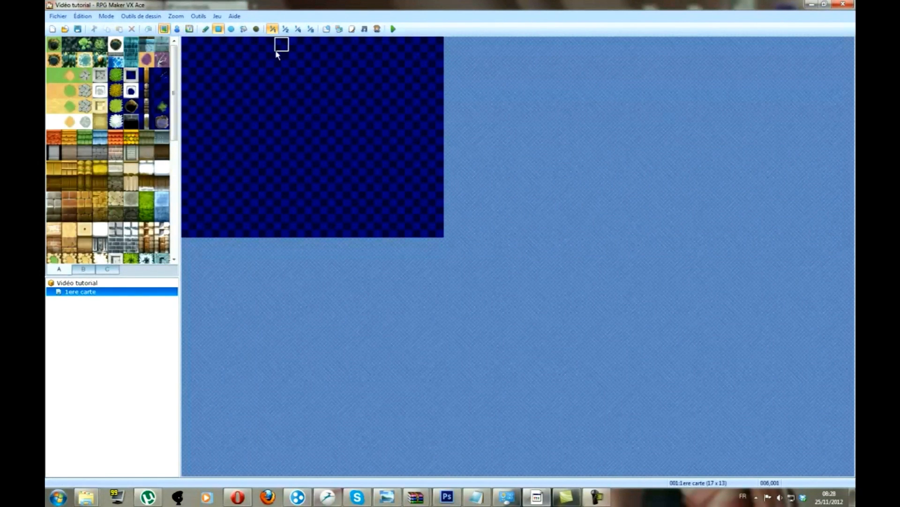
mouse_move(175, 136)
left_mouse_down()
mouse_move(176, 182)
mouse_move(175, 132)
left_mouse_up()
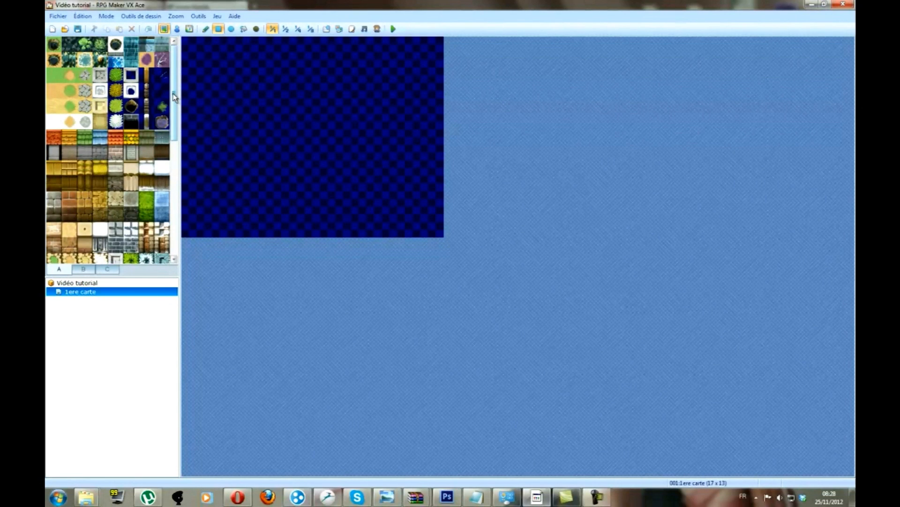
Step: Fill the whole map with the plain green meadow tile using the Rectangle tool in map editing mode
left_click(176, 29)
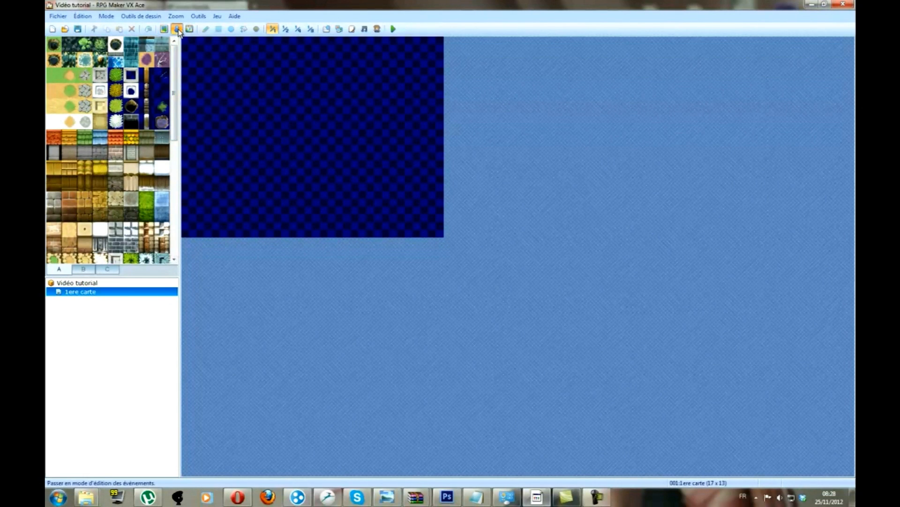
left_click(166, 32)
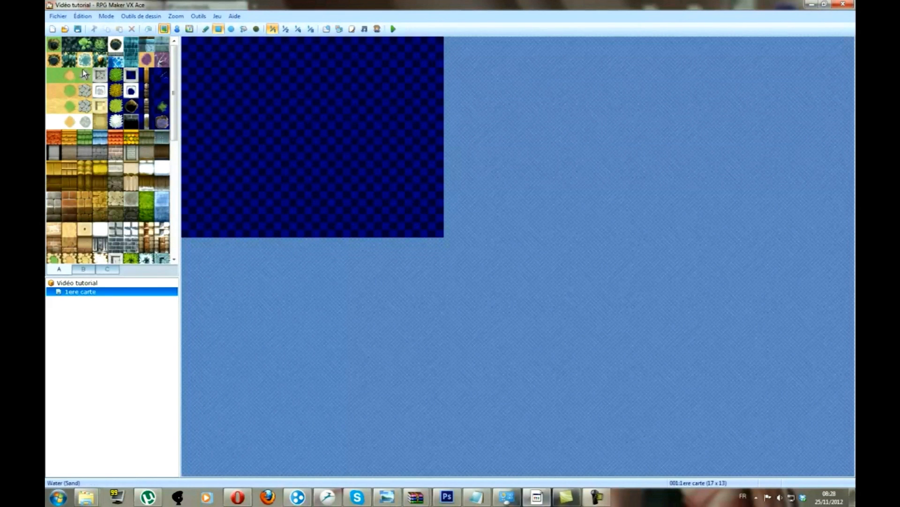
left_click(53, 75)
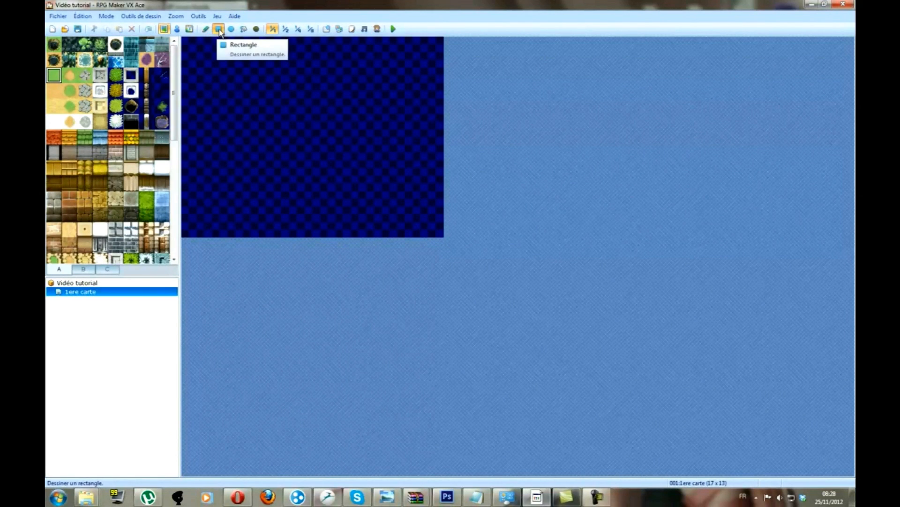
left_click_drag(196, 46, 458, 265)
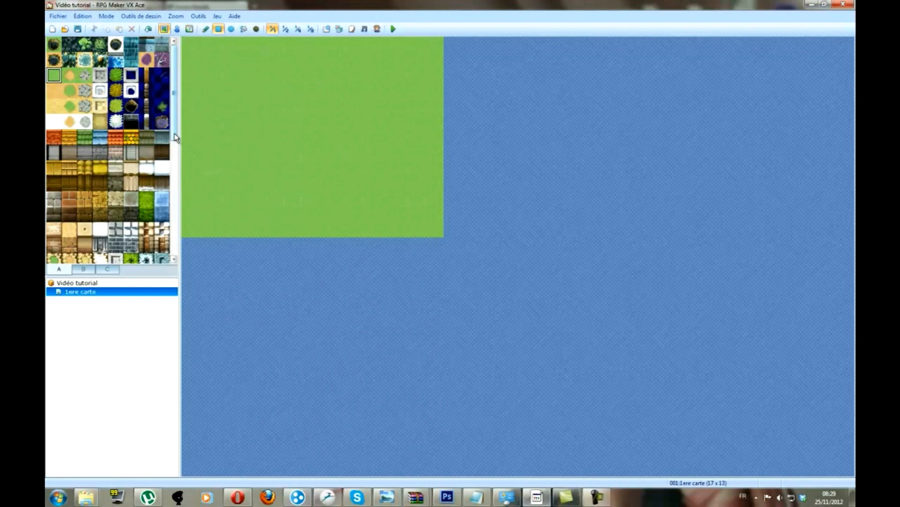
Step: Paint separate stretches of a Dirt (Meadow) path from the map's top edge to its bottom edge with the Pinceau tool
left_click_drag(175, 136, 181, 177)
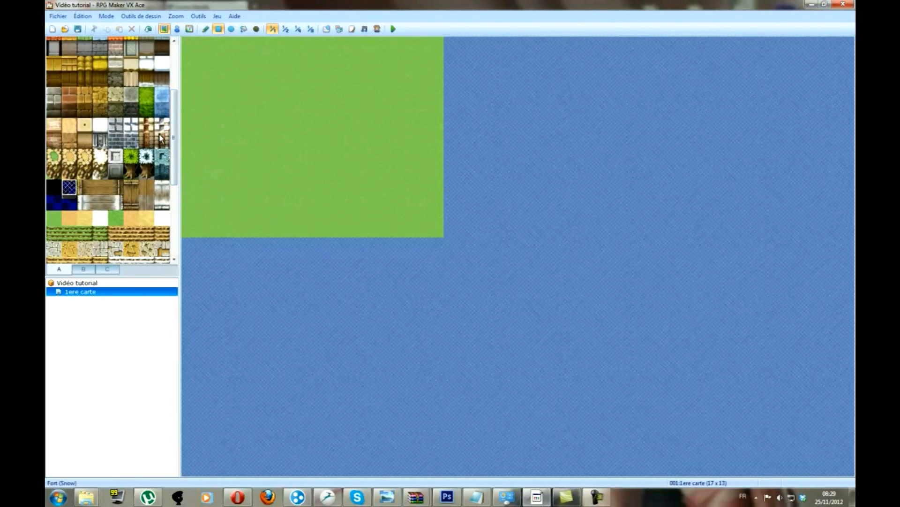
left_click_drag(177, 147, 168, 81)
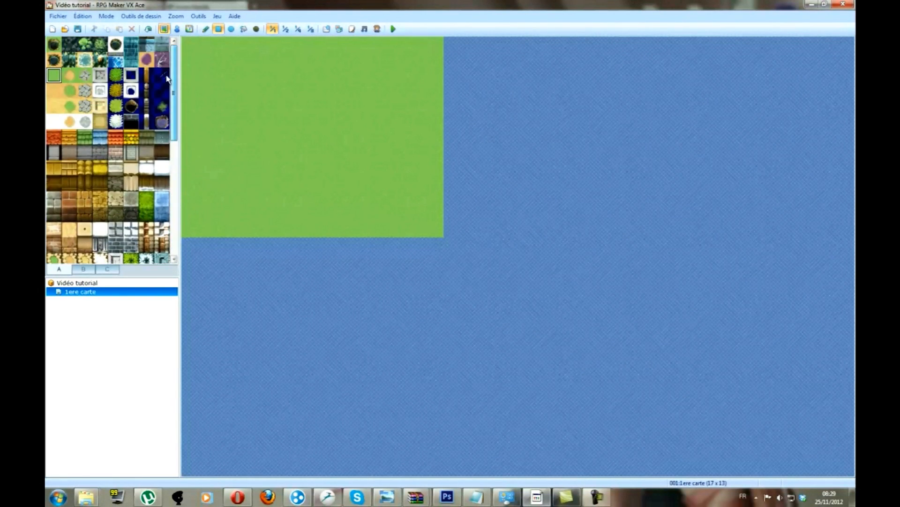
mouse_move(173, 100)
left_mouse_down()
mouse_move(179, 132)
mouse_move(181, 105)
mouse_move(176, 99)
mouse_move(179, 201)
mouse_move(177, 102)
left_mouse_up()
left_click(70, 74)
left_click(205, 28)
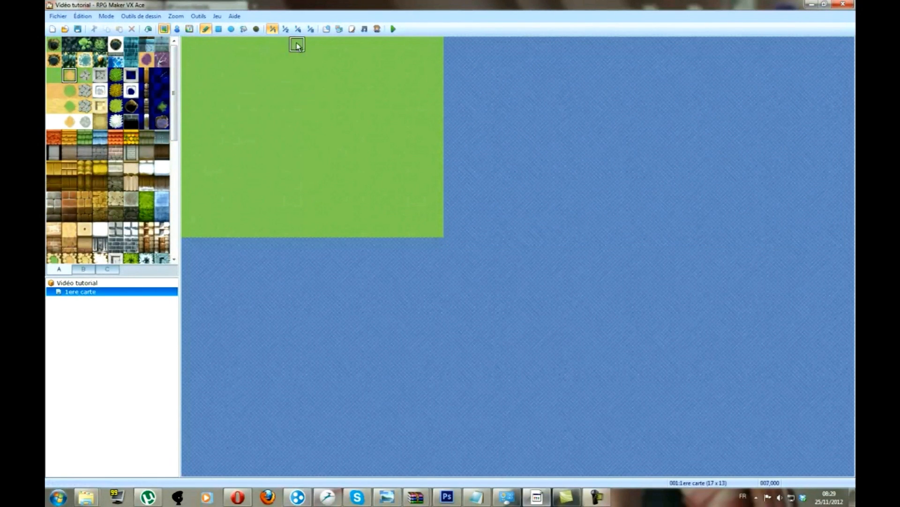
left_click_drag(295, 42, 298, 63)
left_click(300, 106)
left_click_drag(307, 115, 313, 131)
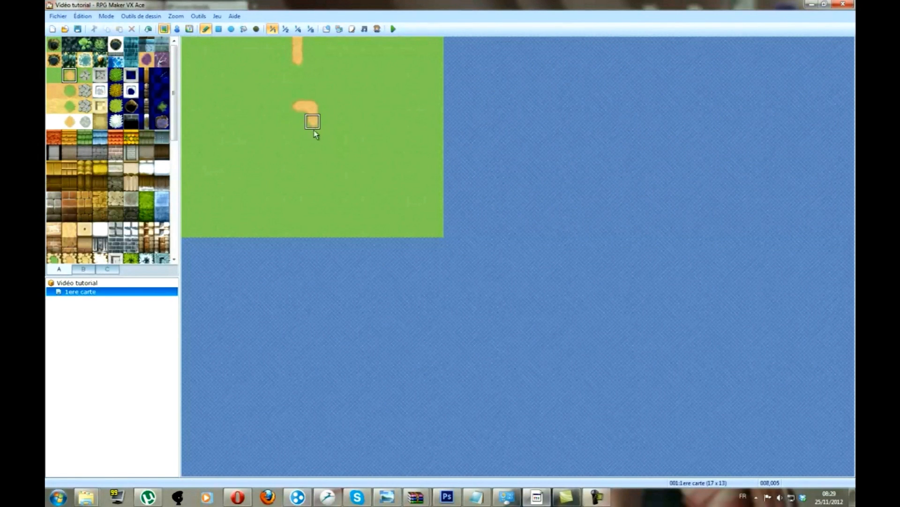
left_click_drag(308, 192, 313, 228)
left_click(297, 94)
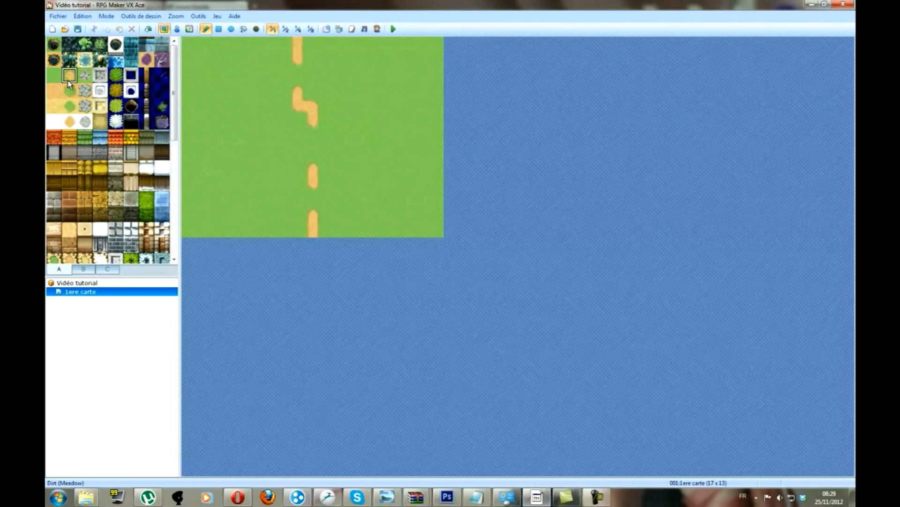
Step: Paint scattered patches of the dark green grass tile freehand on both sides of the dirt path
left_click(118, 76)
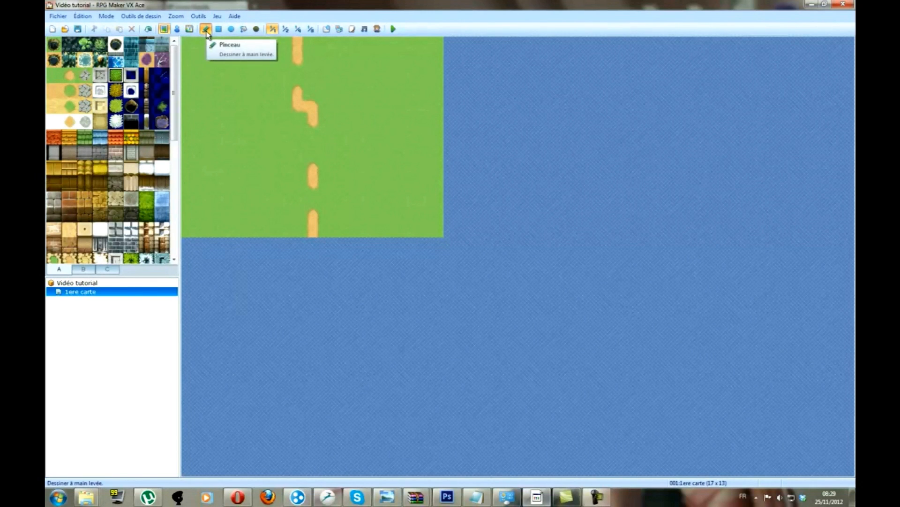
mouse_move(233, 52)
left_mouse_down()
mouse_move(235, 41)
mouse_move(213, 87)
mouse_move(249, 92)
mouse_move(188, 150)
mouse_move(252, 152)
mouse_move(239, 211)
mouse_move(184, 186)
left_mouse_up()
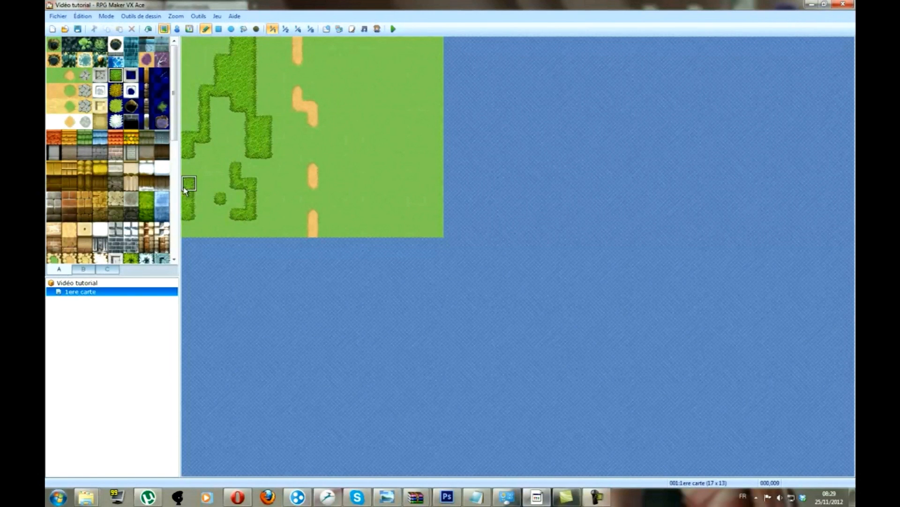
mouse_move(347, 125)
left_mouse_down()
mouse_move(281, 167)
mouse_move(311, 201)
mouse_move(360, 217)
mouse_move(374, 151)
mouse_move(404, 211)
mouse_move(436, 185)
mouse_move(446, 223)
mouse_move(422, 187)
left_mouse_up()
mouse_move(420, 107)
left_mouse_down()
mouse_move(402, 44)
mouse_move(364, 78)
mouse_move(265, 54)
left_mouse_up()
left_click(189, 60)
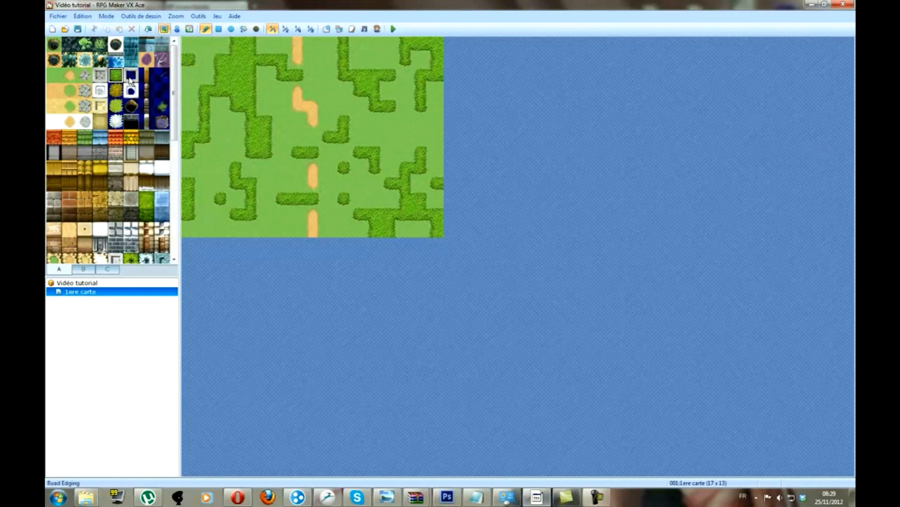
Step: Try the shadow pen on a few cells in the map's upper-right corner and undo the shading
left_click(146, 75)
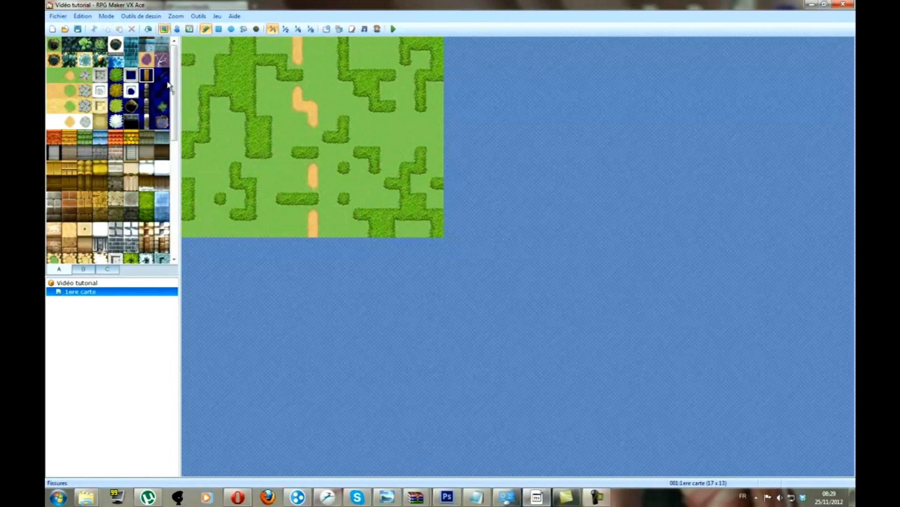
left_click(56, 47)
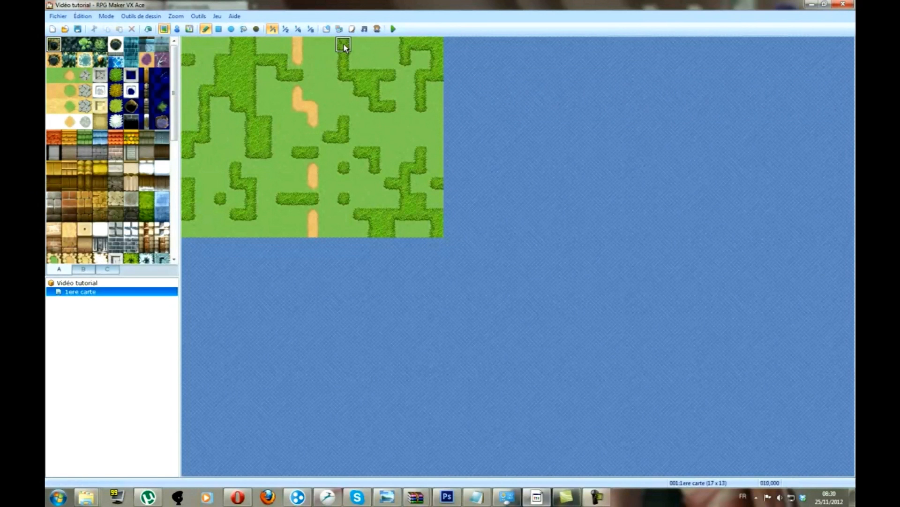
left_click(256, 29)
left_click_drag(440, 41, 417, 56)
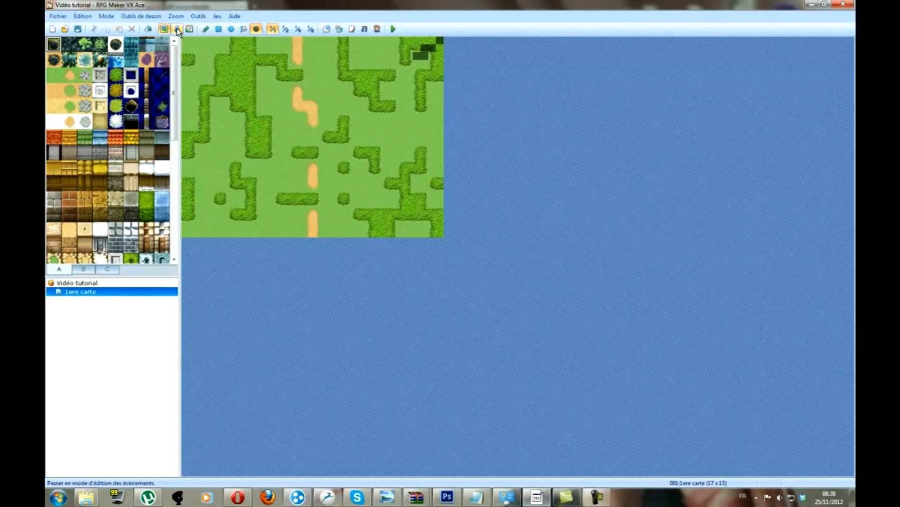
left_click(148, 29)
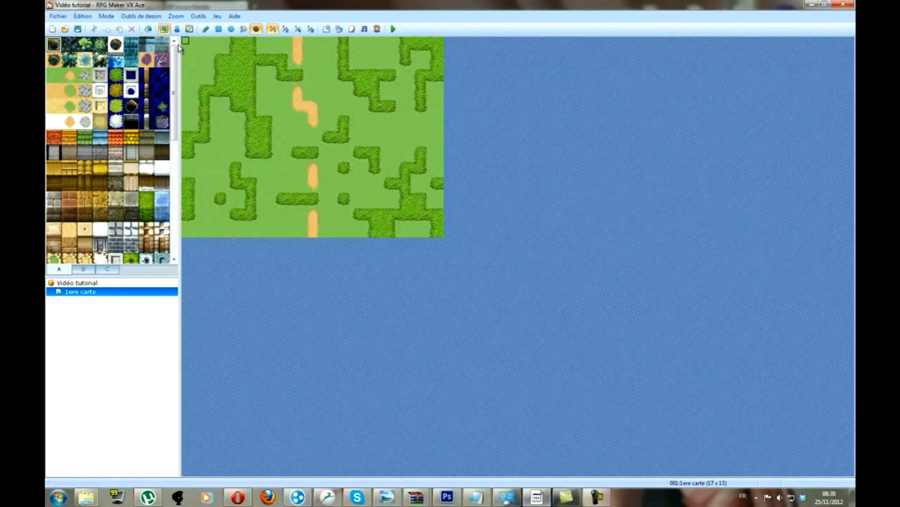
Step: Paint a large rounded area of the dark water tile along the map's eastern side with the Ellipse tool
left_click(232, 30)
left_click_drag(390, 44, 338, 212)
Step: Try a patch of the deeper water tile in the map's upper-right corner and undo it
left_click(70, 44)
left_click_drag(402, 40, 436, 75)
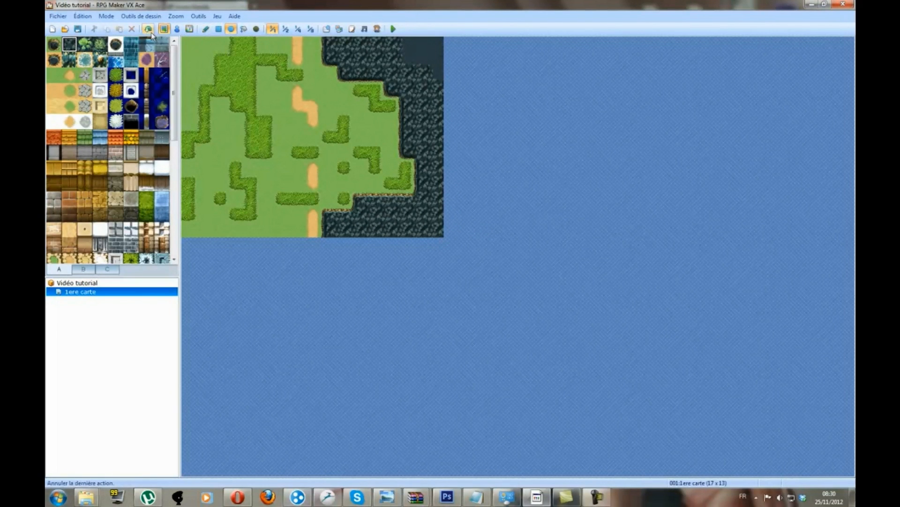
left_click(148, 30)
Step: Scatter six single bright green plant tiles across the dark water, from the map's top edge to its bottom edge
left_click(84, 44)
left_click(390, 57)
left_click(436, 121)
left_click(374, 230)
left_click(436, 198)
left_click(342, 43)
left_click(436, 42)
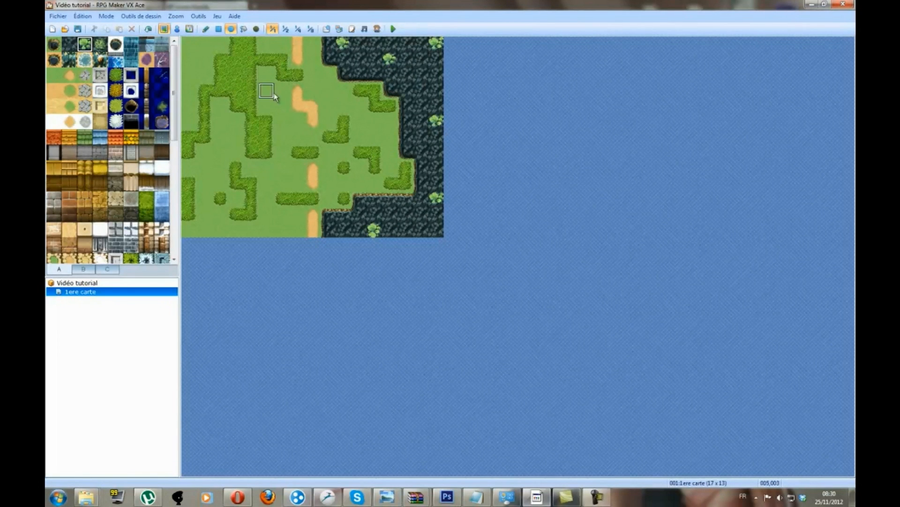
Step: Paint small irregular patches of the second green water vegetation tile in the upper, middle and lower parts of the water
left_click(100, 45)
left_click(420, 82)
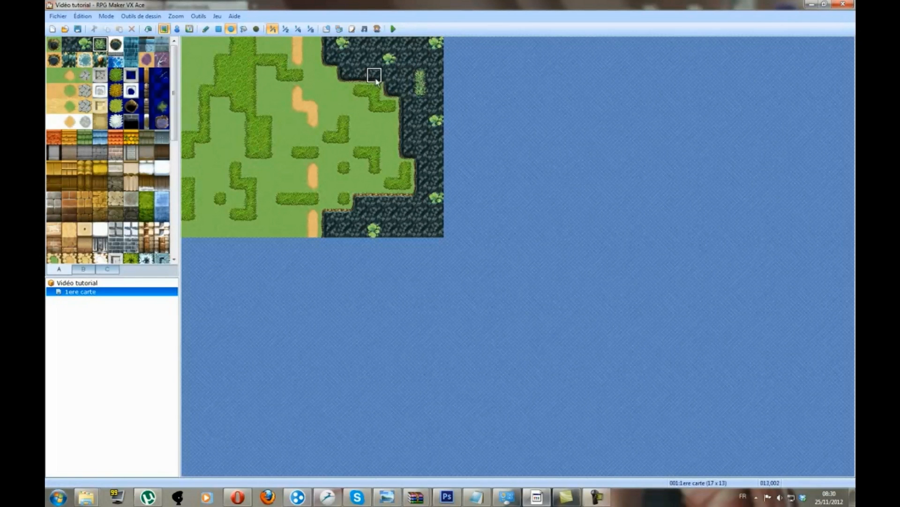
left_click(406, 81)
left_click(149, 30)
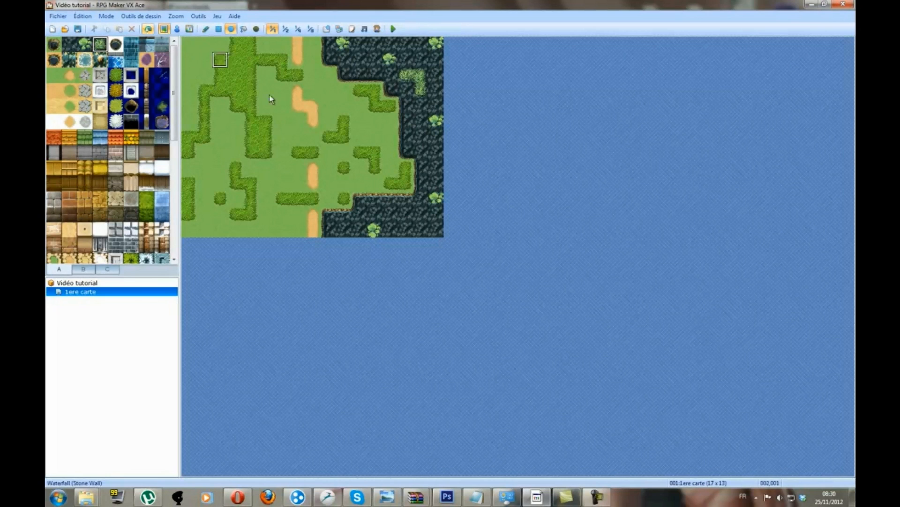
mouse_move(420, 139)
left_mouse_down()
mouse_move(434, 158)
mouse_move(425, 170)
left_mouse_up()
left_click(419, 229)
left_click(405, 232)
left_click(405, 216)
left_click_drag(357, 230, 344, 231)
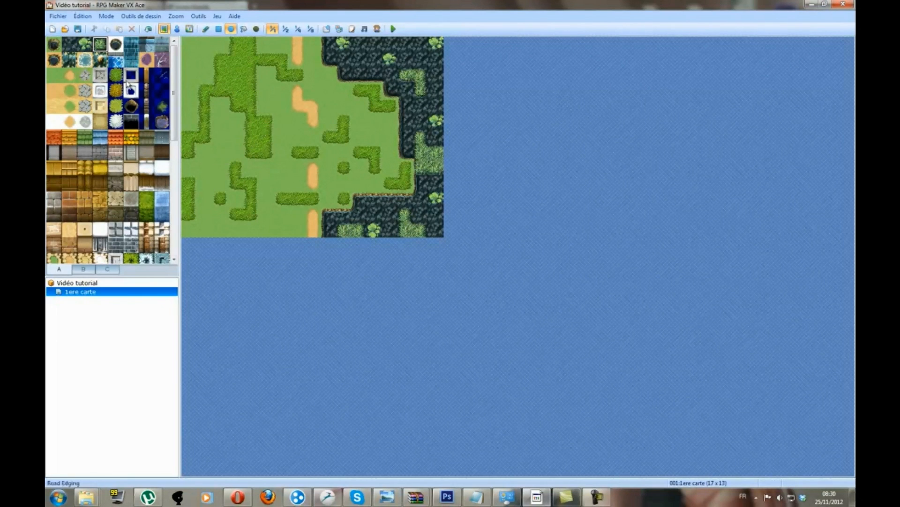
Step: Look through tile set A and place one small green plant overlay on the lower end of the path's curved stretch
scroll(140, 180, "down", 5)
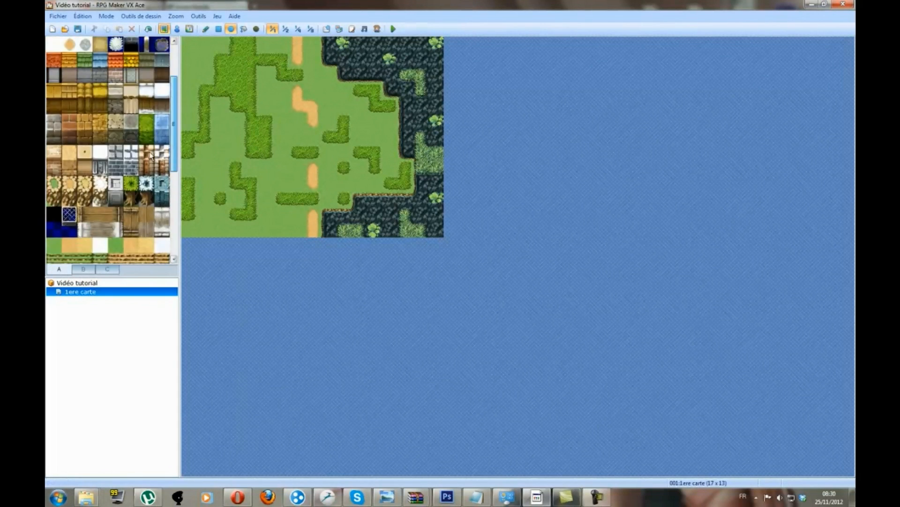
scroll(148, 192, "down", 1)
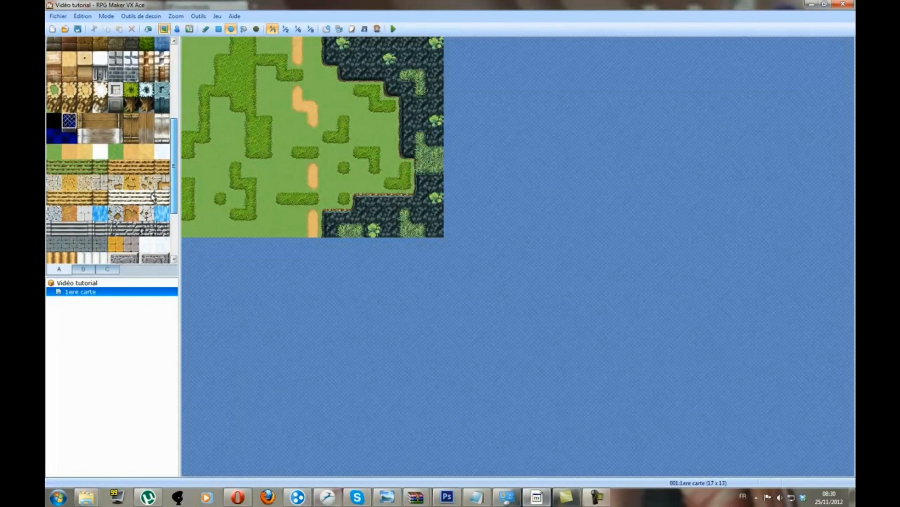
scroll(155, 196, "down", 4)
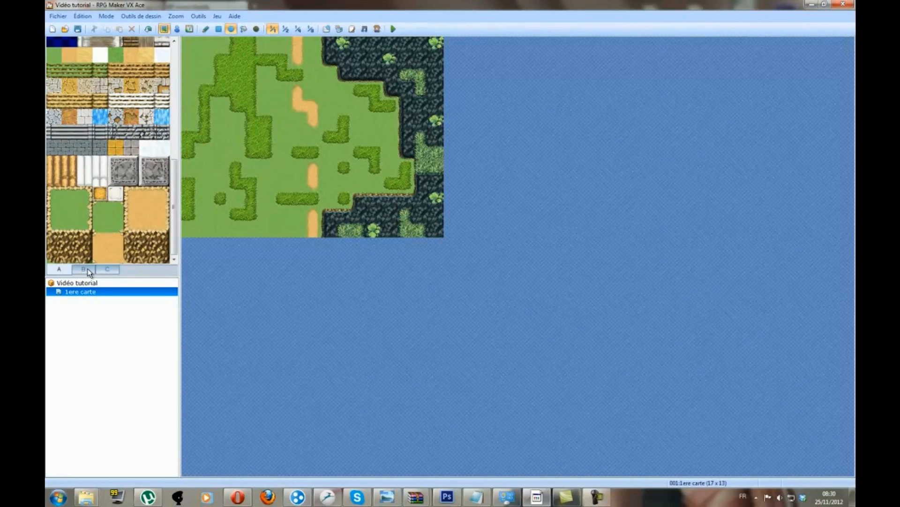
scroll(177, 192, "up", 6)
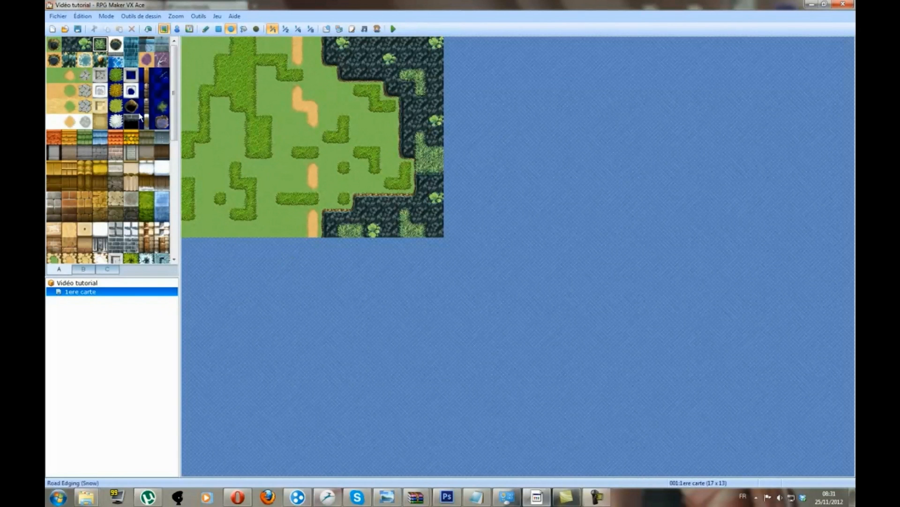
left_click(162, 106)
left_click(312, 121)
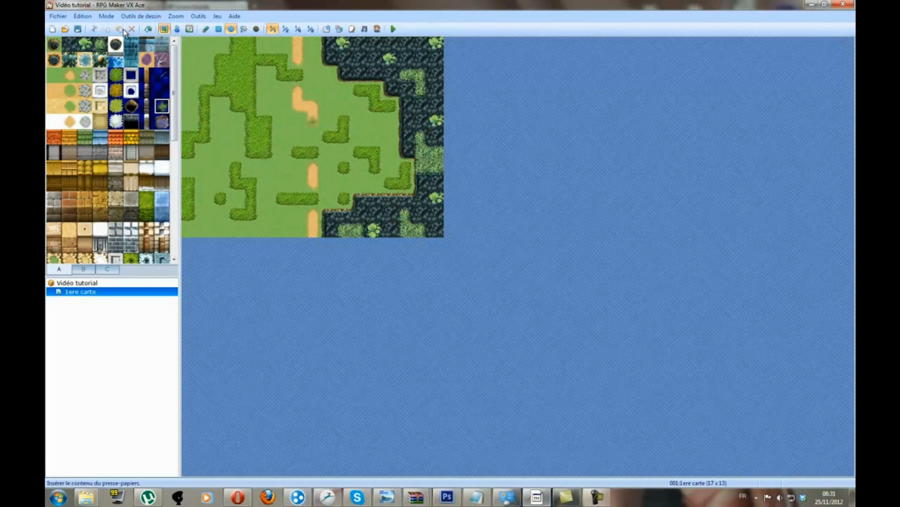
Step: Place the complete 3-by-3 brown Tent from tile set B at the water's edge, east of the dirt path
left_click(81, 270)
left_click_drag(174, 76, 189, 187)
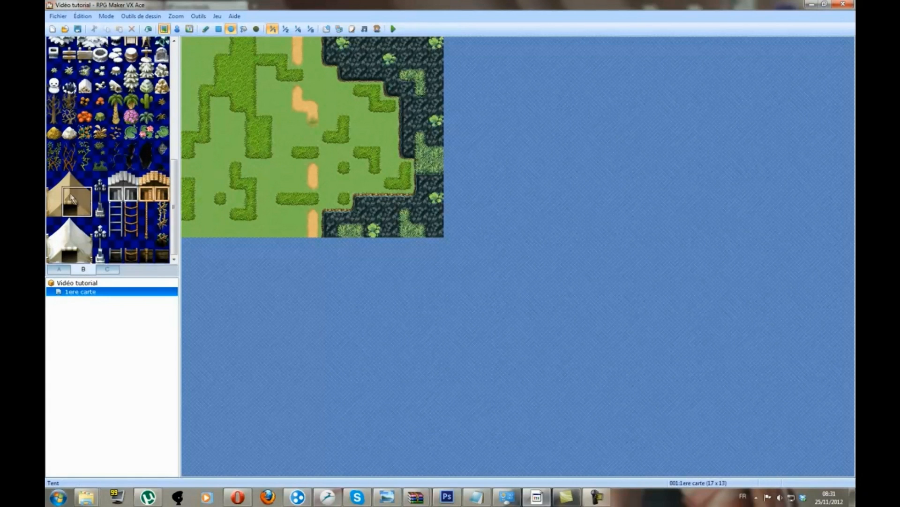
left_click(84, 211)
left_click_drag(84, 208, 59, 185)
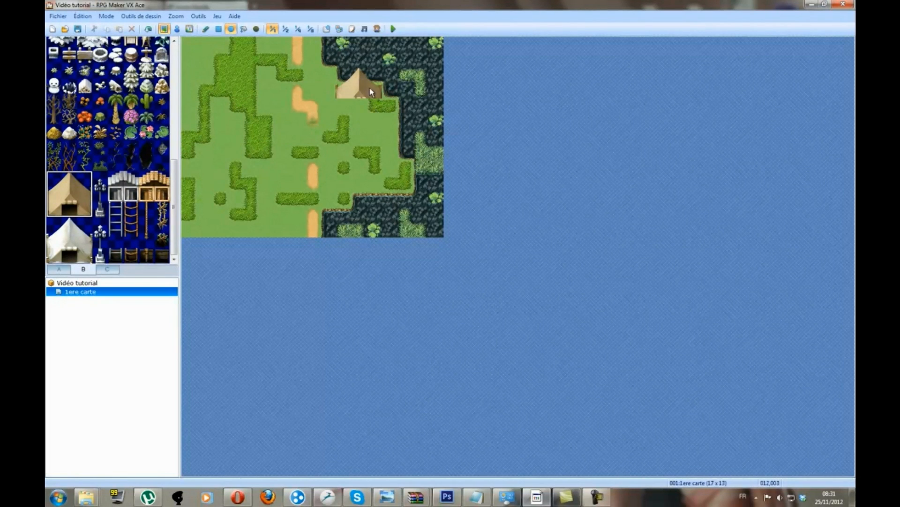
left_click(219, 29)
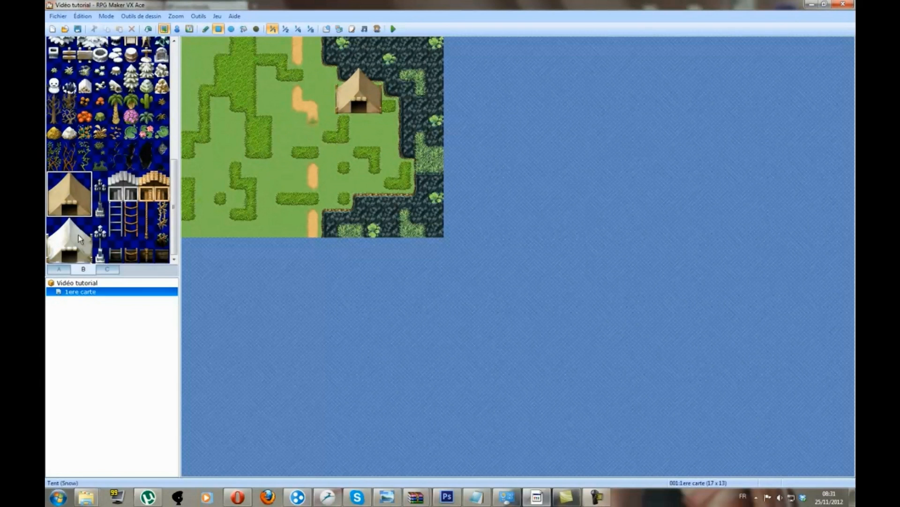
Step: Extend the dirt path with the set A dirt tile from below the tent down to the existing lower stretch
left_click(67, 271)
left_click(69, 75)
mouse_move(360, 137)
left_mouse_down()
mouse_move(338, 168)
mouse_move(354, 169)
left_mouse_up()
Step: Paint forest clumps with the 2-by-2 dense foliage tile and the Pinceau tool in the northwest, south-centre and below the tent
left_click(83, 269)
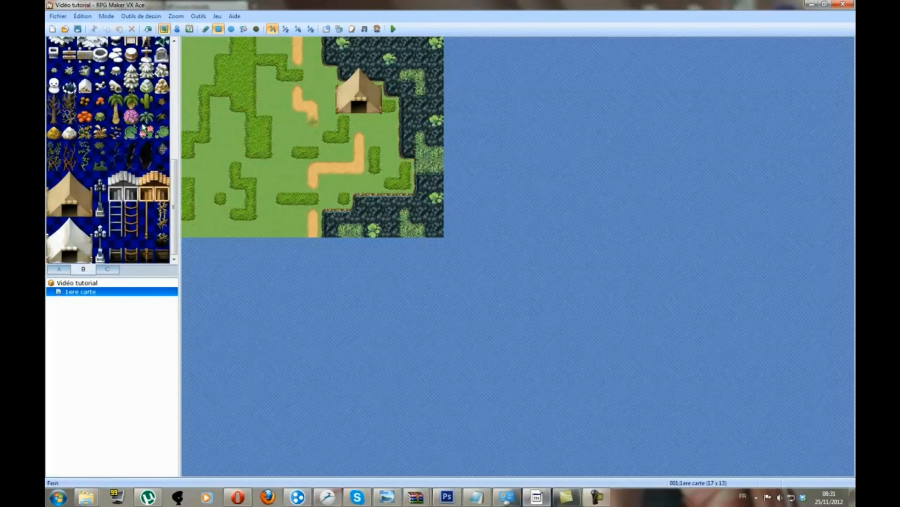
left_click_drag(175, 169, 170, 98)
left_click_drag(85, 160, 95, 174)
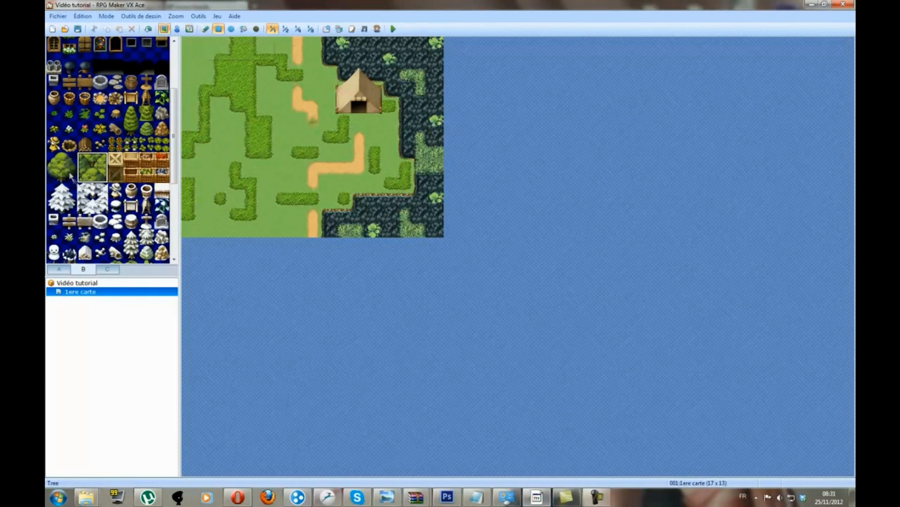
left_click_drag(55, 159, 68, 175)
left_click_drag(174, 127, 174, 75)
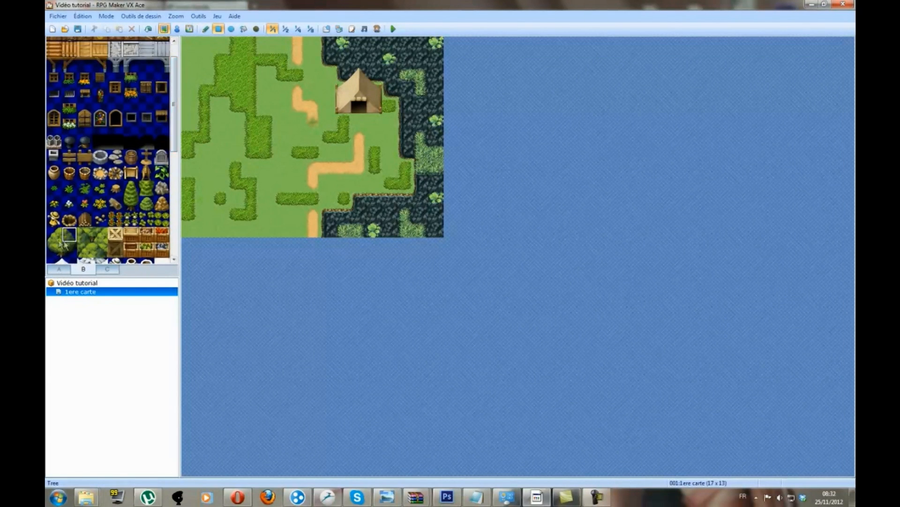
left_click_drag(84, 235, 100, 251)
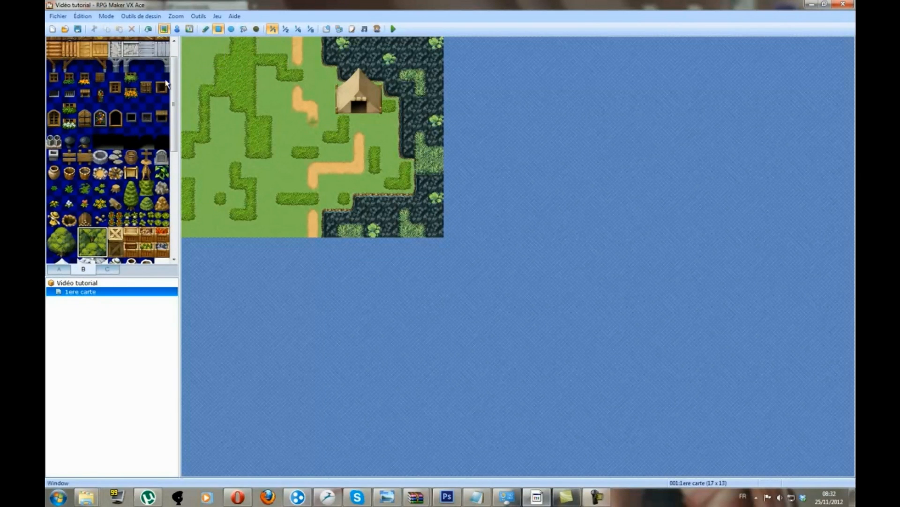
left_click(73, 240)
left_click(82, 240)
left_click_drag(86, 236, 100, 250)
left_click(206, 28)
mouse_move(255, 63)
left_mouse_down()
mouse_move(214, 83)
mouse_move(197, 129)
left_mouse_up()
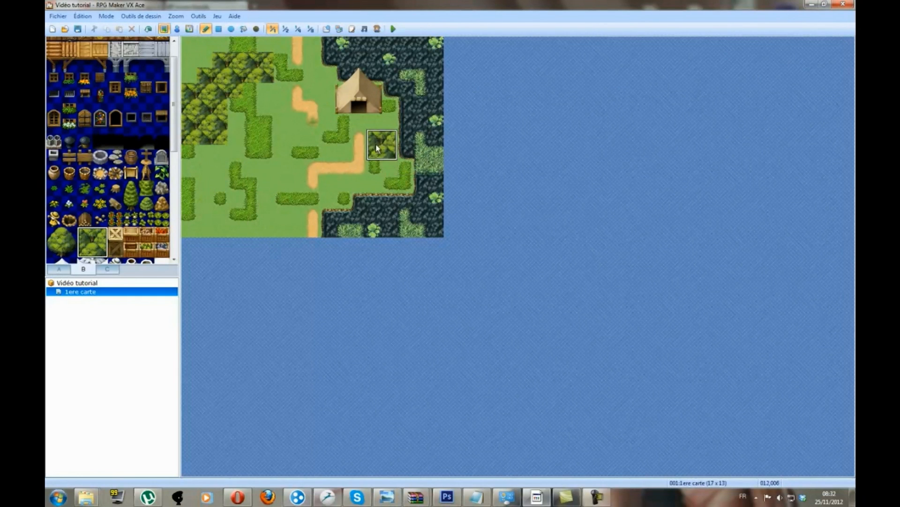
mouse_move(277, 184)
left_mouse_down()
mouse_move(260, 140)
mouse_move(267, 168)
mouse_move(237, 201)
mouse_move(276, 160)
mouse_move(264, 183)
left_mouse_up()
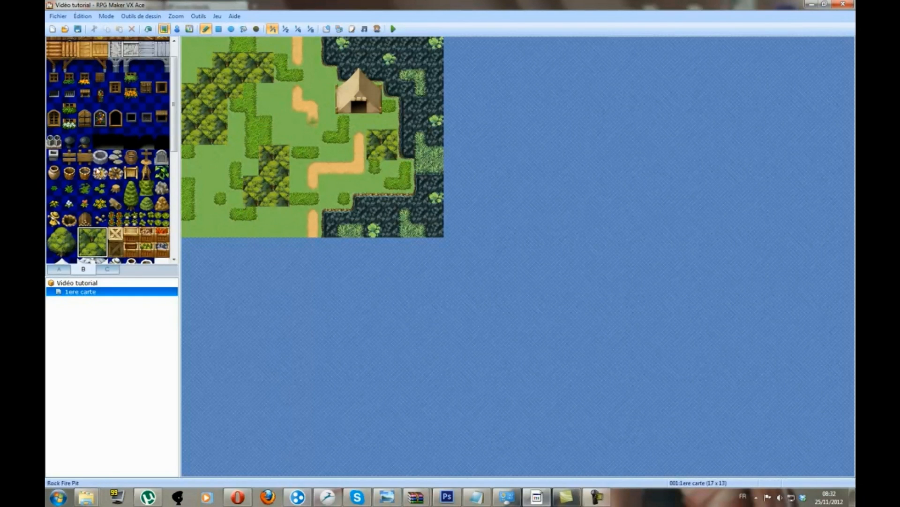
Step: Place single 2-by-2 Tree objects in the map's lower-left corner, beside the lower path and near the tent using the Rectangle tool
left_click_drag(54, 235, 69, 250)
left_click_drag(188, 230, 221, 230)
key("ctrl+z")
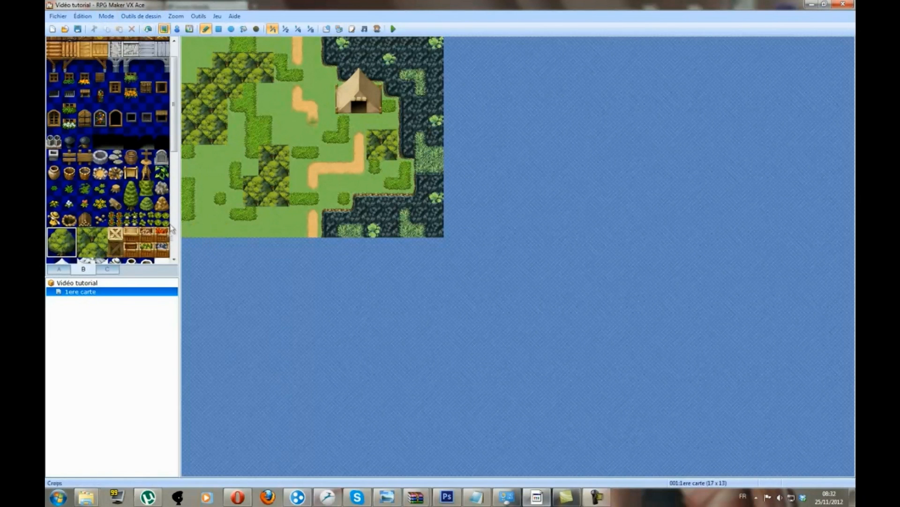
left_click(218, 29)
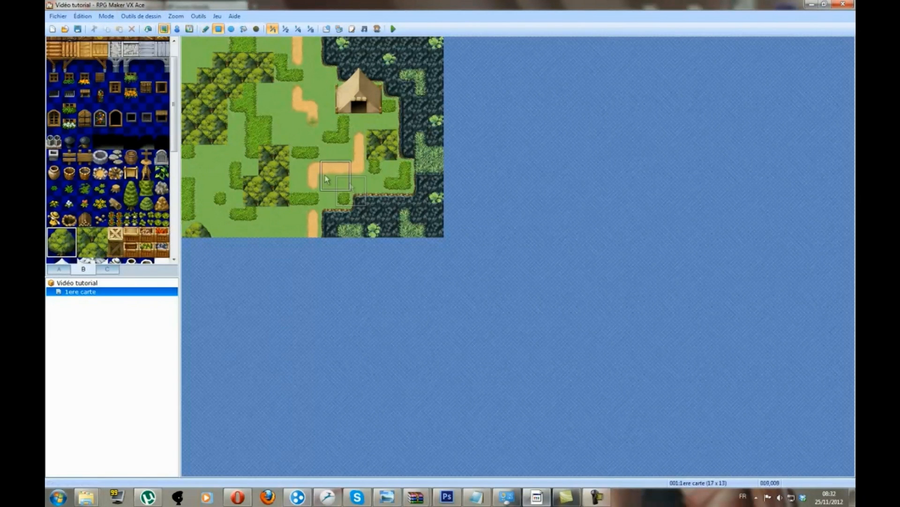
left_click_drag(351, 186, 359, 185)
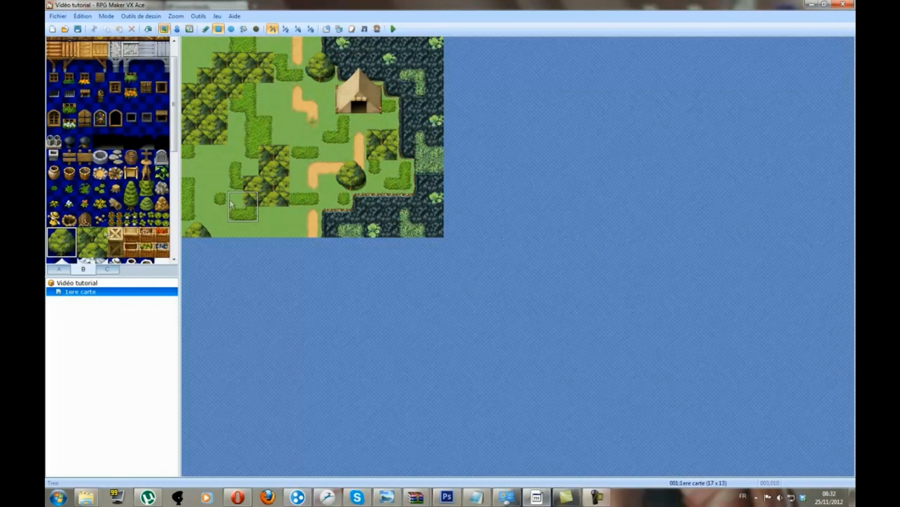
Step: Round off the upper edges of the three forest clumps with the upper half of the Tree tile
left_click(56, 235)
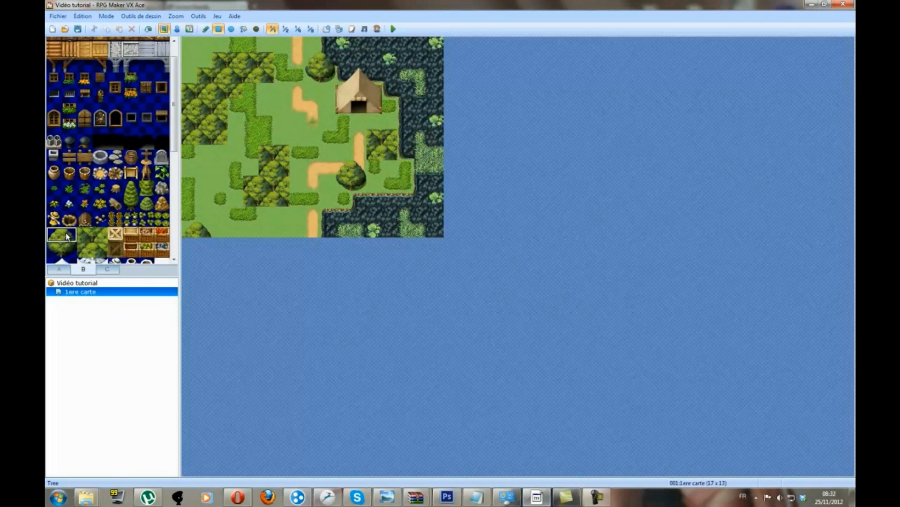
mouse_move(200, 91)
left_mouse_down()
mouse_move(215, 52)
mouse_move(261, 49)
left_mouse_up()
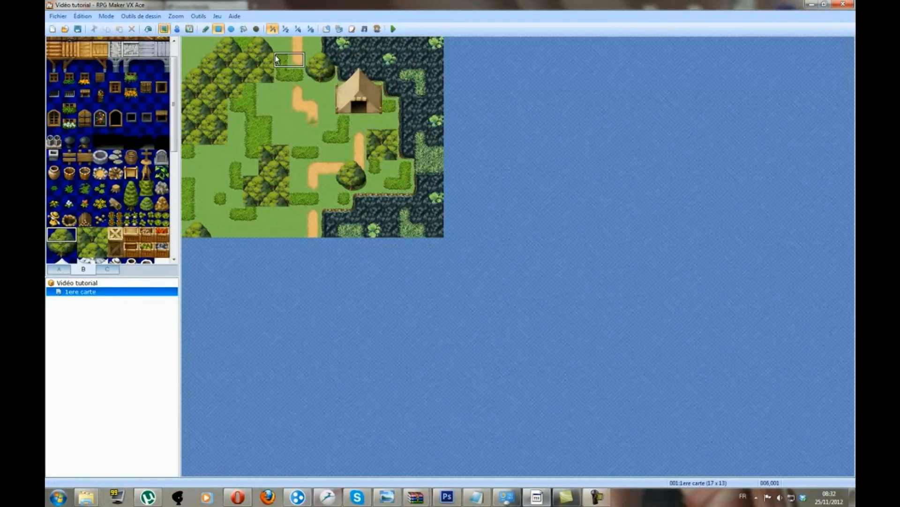
left_click(252, 154)
left_click(240, 169)
left_click(378, 123)
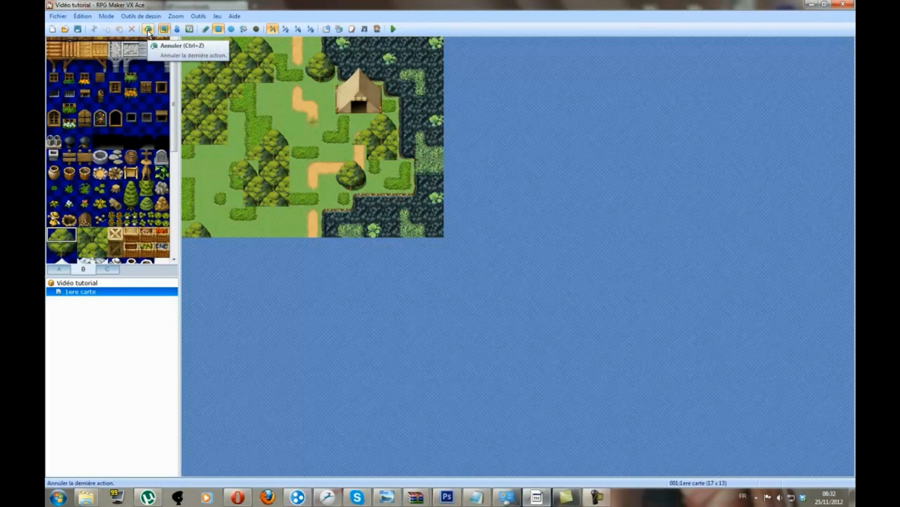
Step: Finish the eastern edges of the three forest clumps with the right half of the Tree tile
left_click(66, 252)
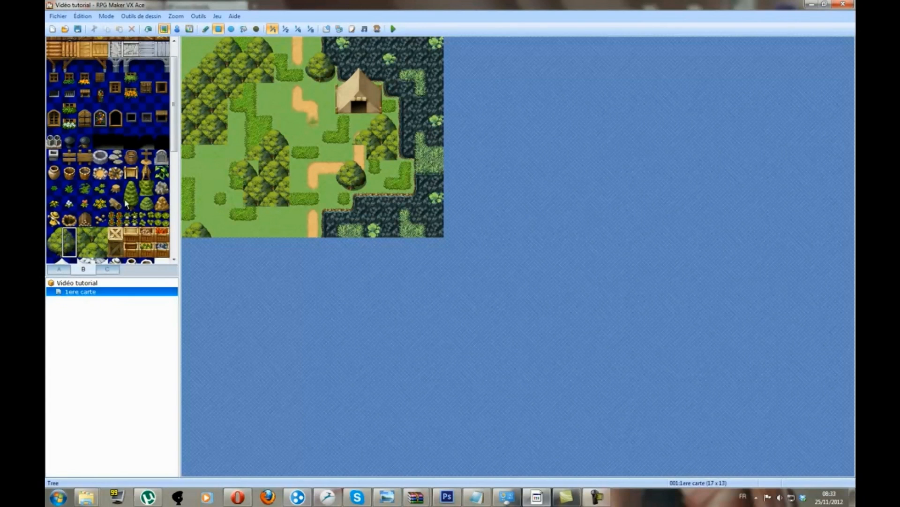
mouse_move(253, 91)
left_mouse_down()
mouse_move(237, 112)
mouse_move(237, 162)
mouse_move(293, 157)
mouse_move(300, 166)
left_mouse_up()
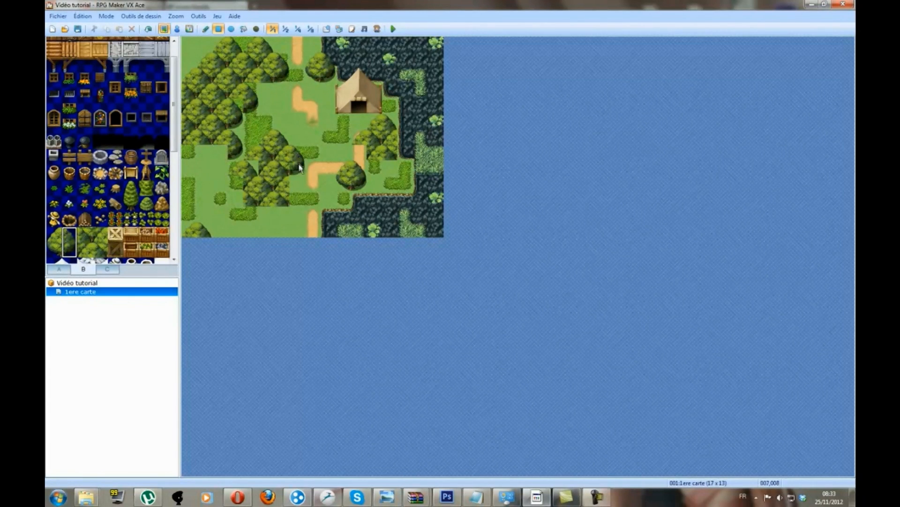
left_click_drag(297, 205, 284, 210)
left_click(403, 143)
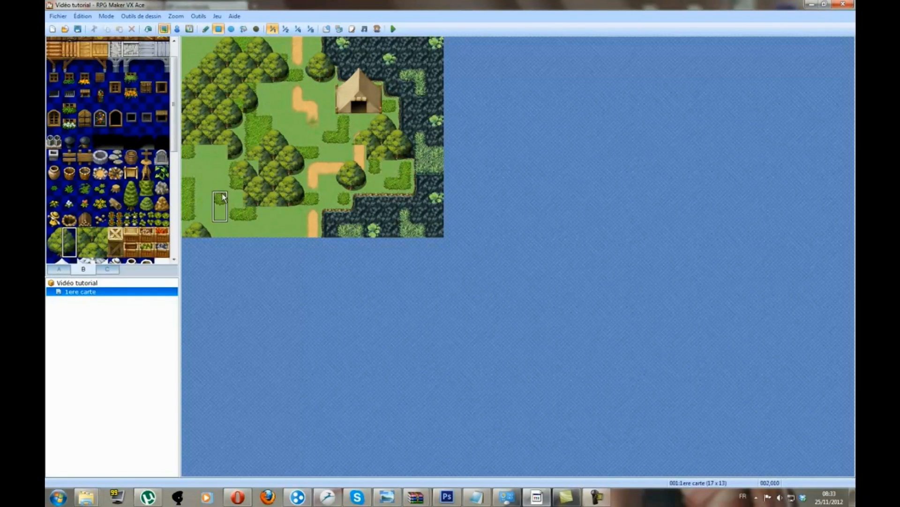
Step: Close the lower edges of the three forest clumps with the bottom half of the Tree tile, including the trunks
left_click_drag(55, 248, 69, 249)
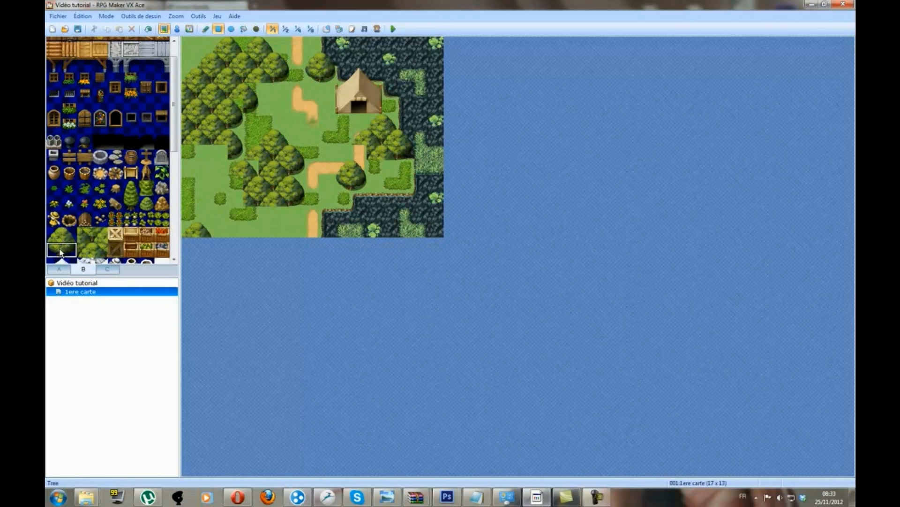
left_click(370, 154)
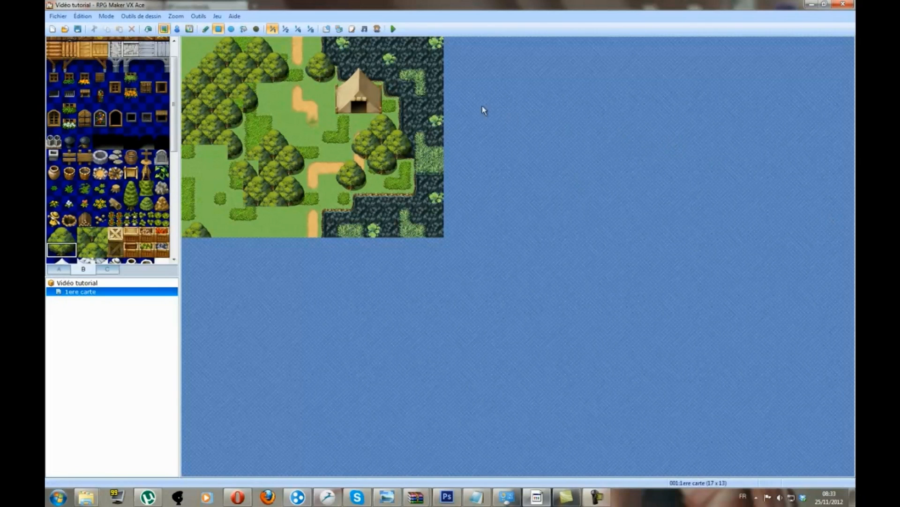
left_click(267, 213)
left_click(239, 185)
left_click(195, 155)
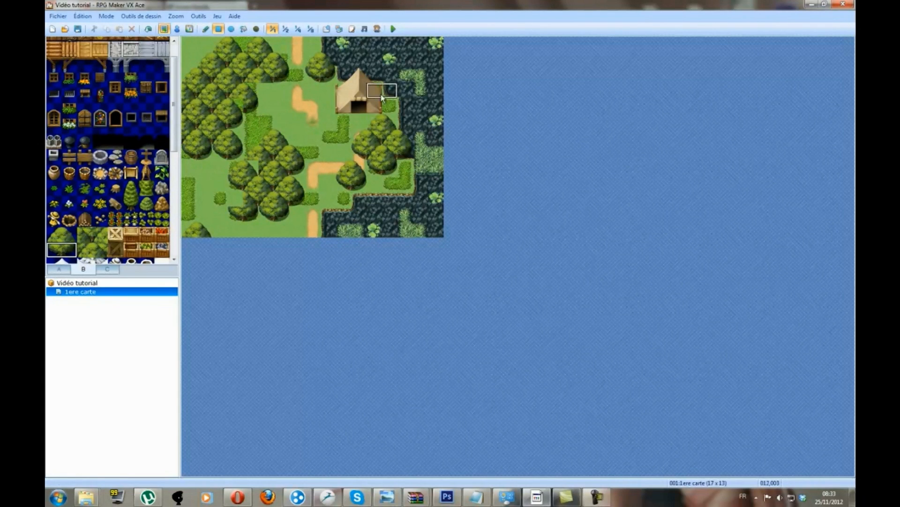
Step: Repair the broken southwest corner of the southern forest clump with matching Tree tiles
left_click(255, 129)
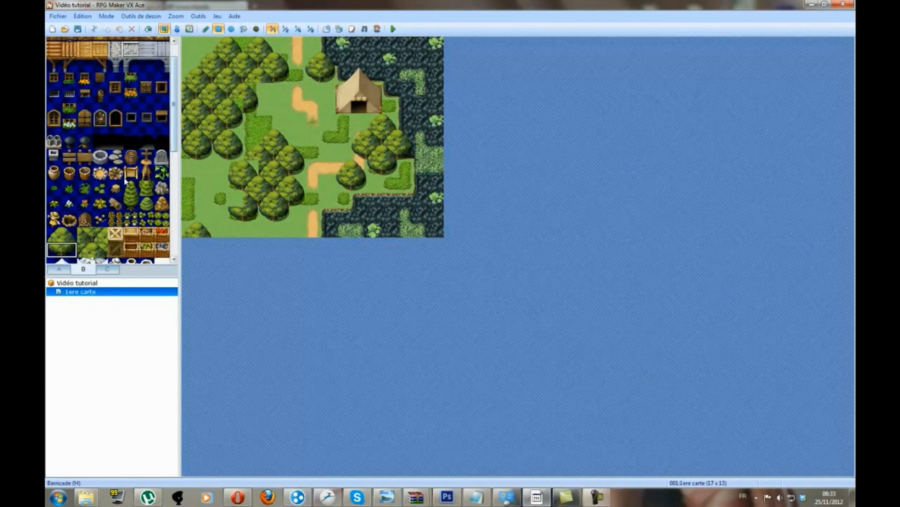
left_click(68, 249)
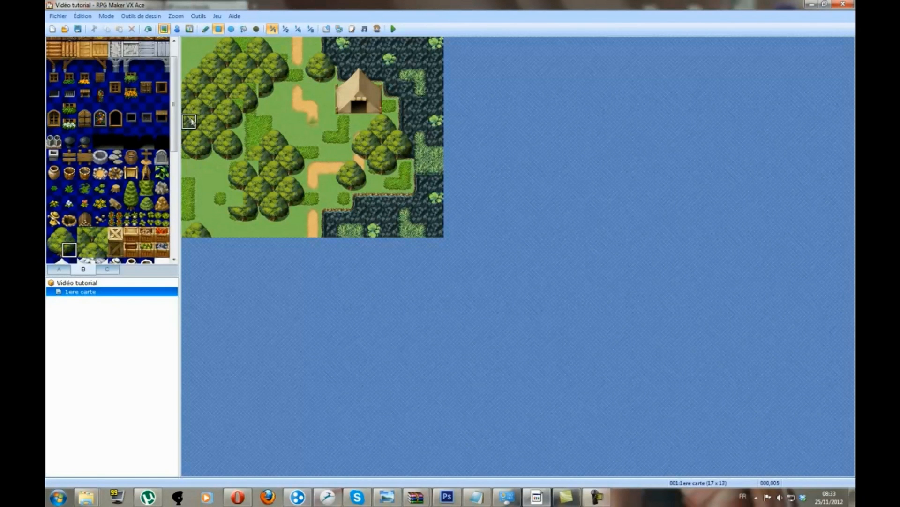
left_click_drag(174, 121, 165, 189)
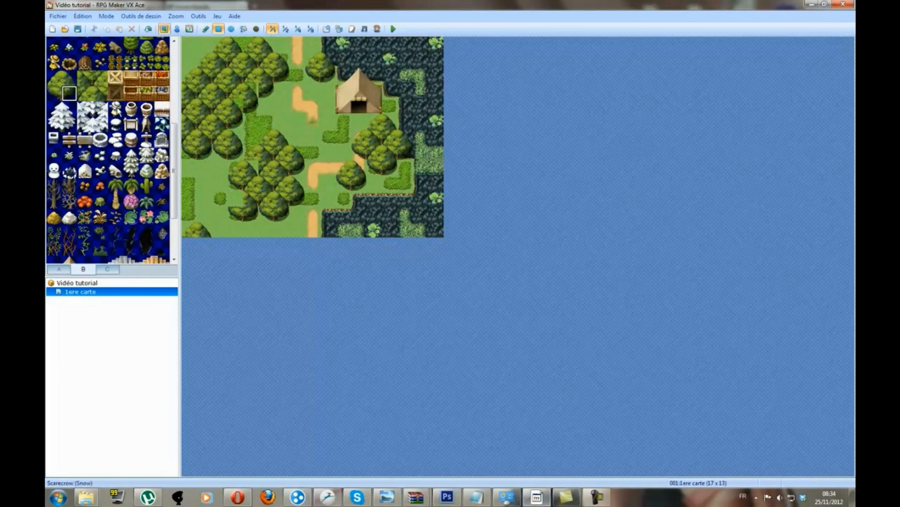
left_click(101, 97)
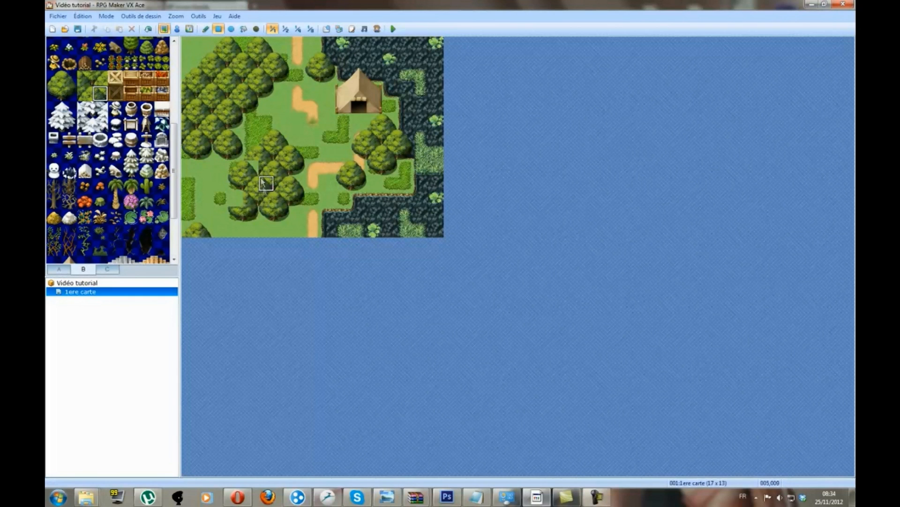
right_click(236, 199)
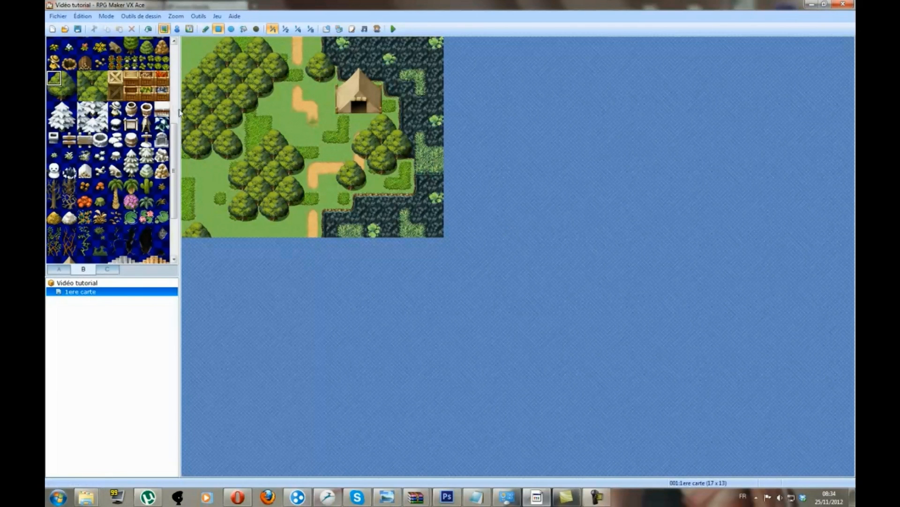
Step: Place two-tile-high conifer trees around the clearings, along the water's edge and at the map's northwest corner and southern border
left_click_drag(174, 139, 174, 126)
left_click_drag(131, 78, 131, 65)
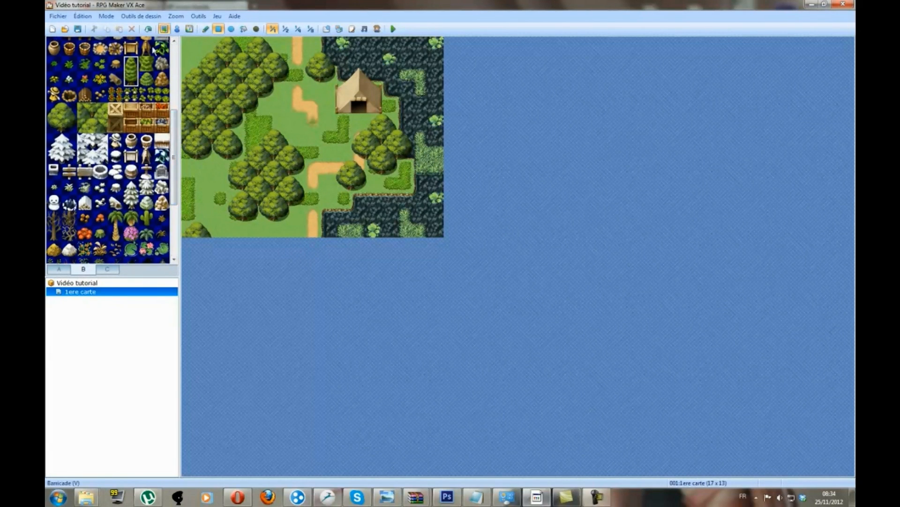
left_click(328, 130)
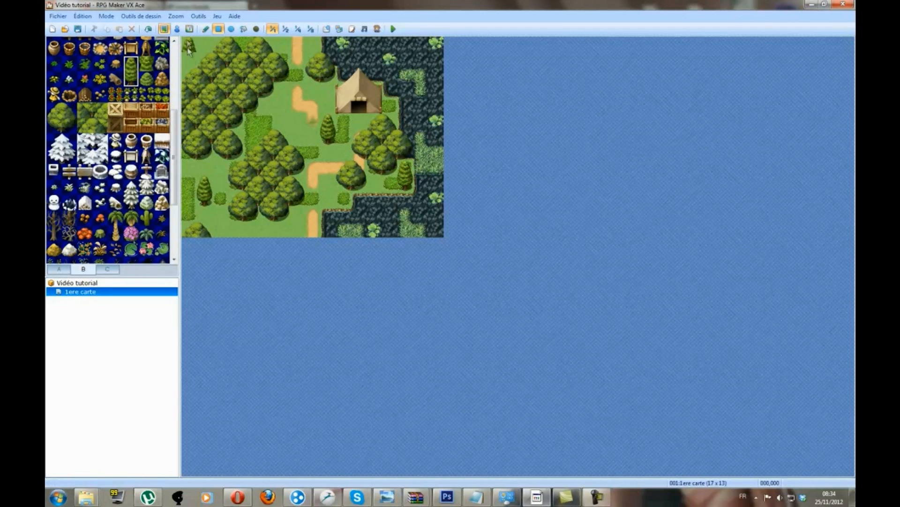
left_click(279, 94)
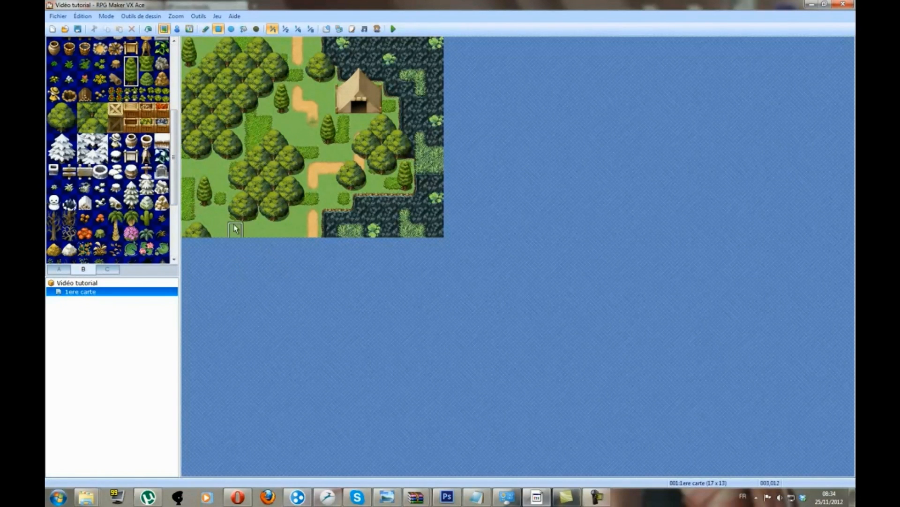
left_click(264, 234)
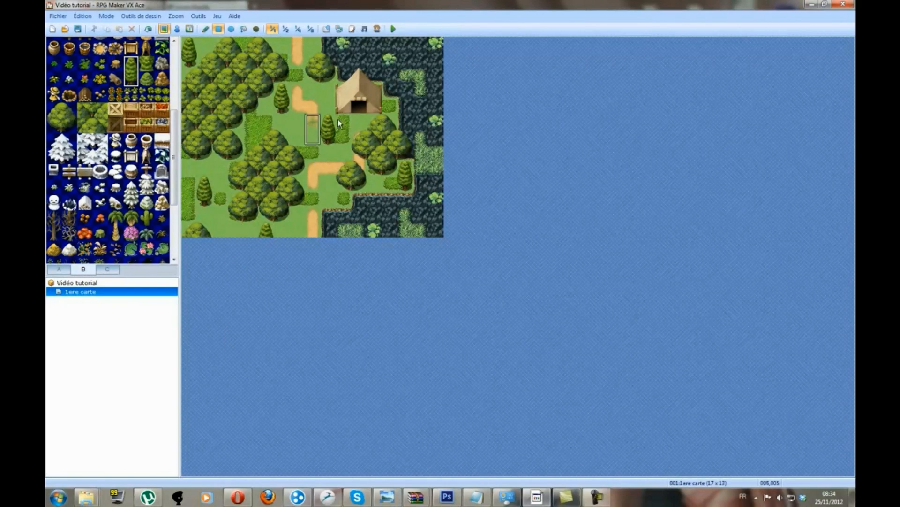
Step: Add scattered brown plant tiles south of the tent, on the map's western edge and beside the northern path
left_click(81, 224)
left_click(100, 94)
left_click(348, 129)
left_click(189, 167)
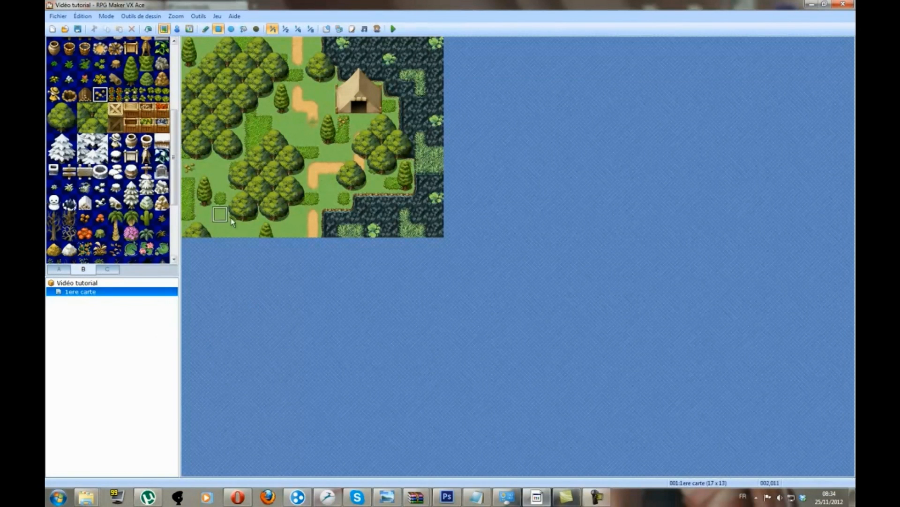
left_click(313, 46)
Step: Place large grass tufts on the bend of the lower path, near the southern border and on the northern path
scroll(56, 112, "up", 3)
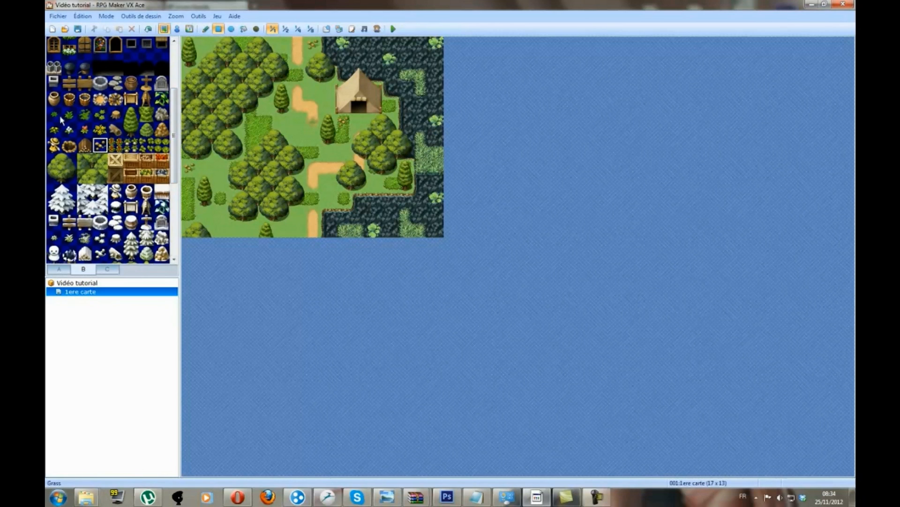
left_click(55, 114)
left_click(66, 115)
left_click(84, 114)
left_click(100, 116)
left_click(85, 114)
left_click(321, 171)
left_click(236, 230)
left_click(297, 45)
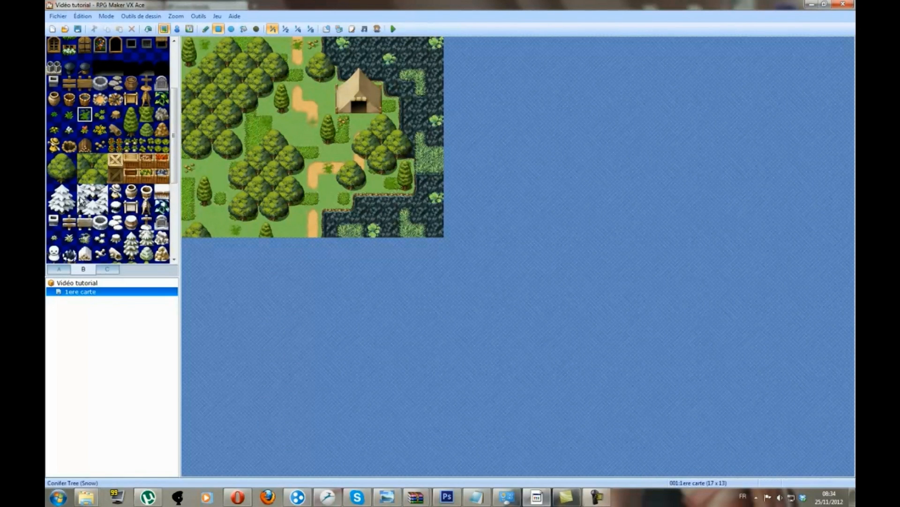
Step: Scatter small leafy plants through the southern and central clearings, and set a medium grass tuft just west of the tent
left_click(100, 114)
left_click(293, 228)
left_click(296, 122)
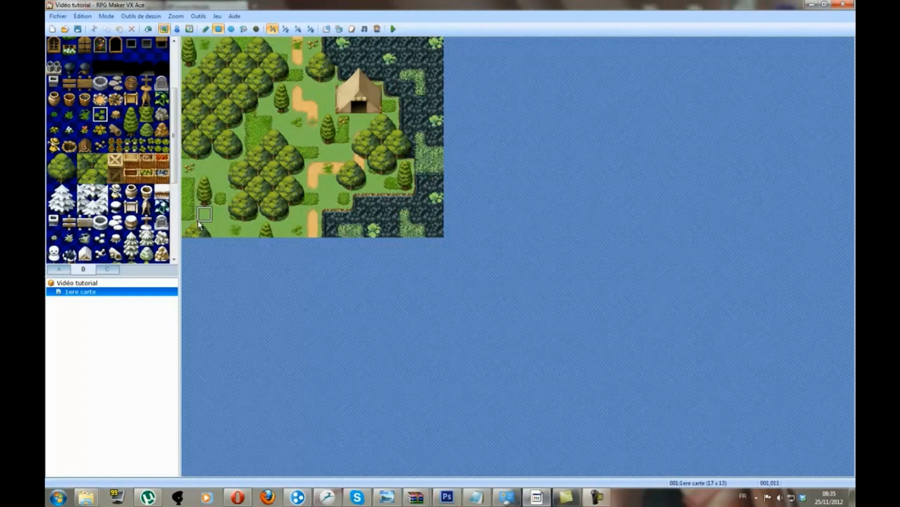
left_click(69, 114)
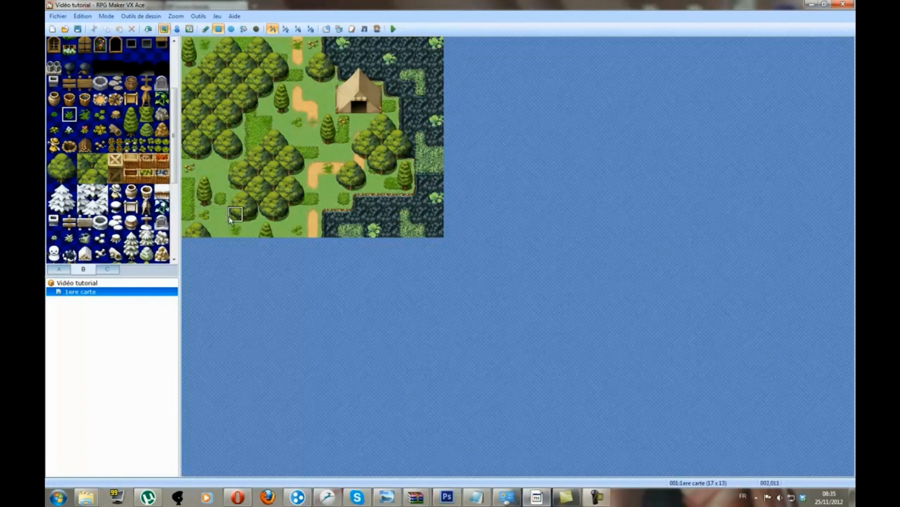
left_click(328, 107)
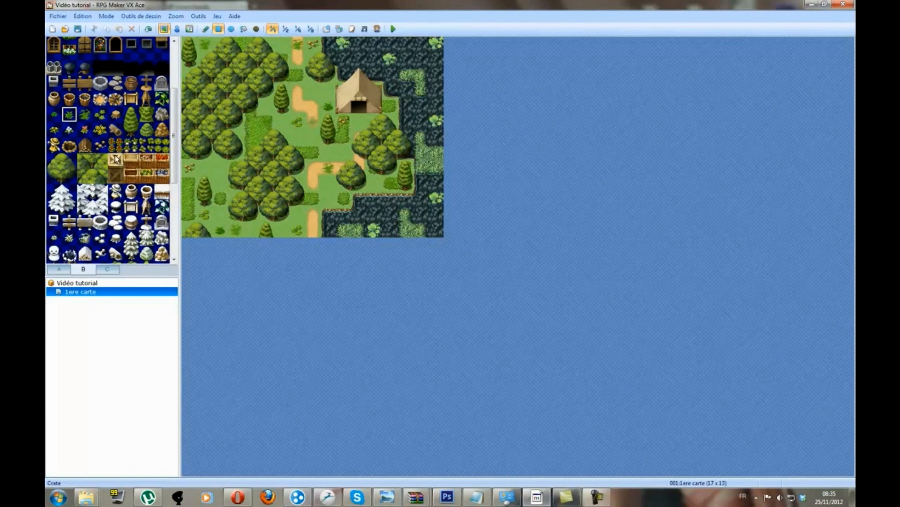
Step: Plant white flowers in the western clearing, east of the tree beside the lower path and beside the tent
left_click(69, 129)
left_click(205, 168)
left_click(374, 183)
left_click(385, 109)
Step: Add red flowers near the central path and western edge, and yellow flowers on the tall grass and west of the tent
left_click(85, 129)
left_click(189, 214)
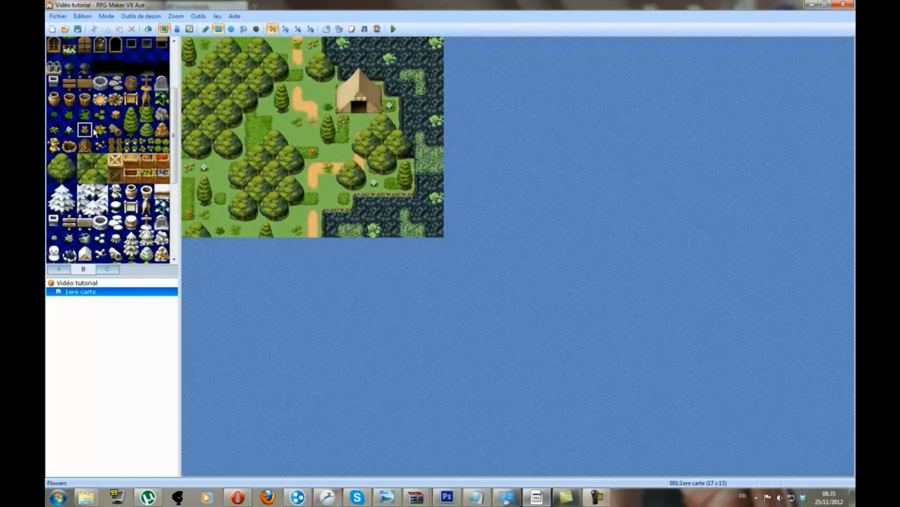
left_click(54, 130)
left_click(252, 126)
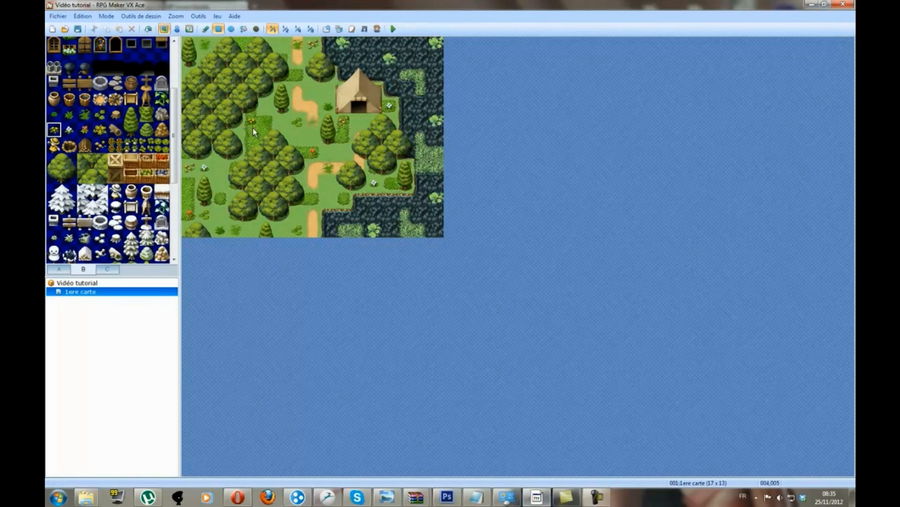
left_click(329, 90)
Step: Place small round bushes in the western clearing and beside the path at the map's northern edge
left_click(147, 135)
left_click(220, 169)
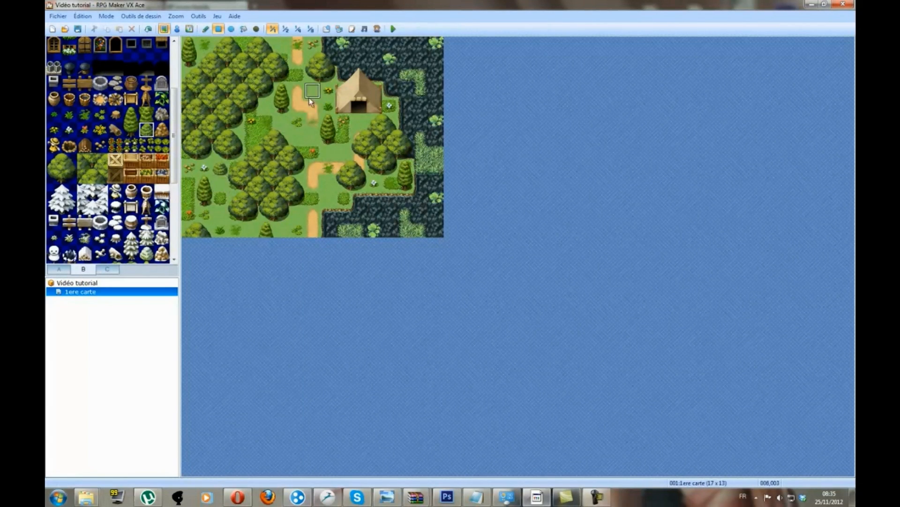
left_click(282, 45)
Step: Place a Rock Fire Pit on the grass just southwest of the tent entrance
scroll(165, 146, "down", 1)
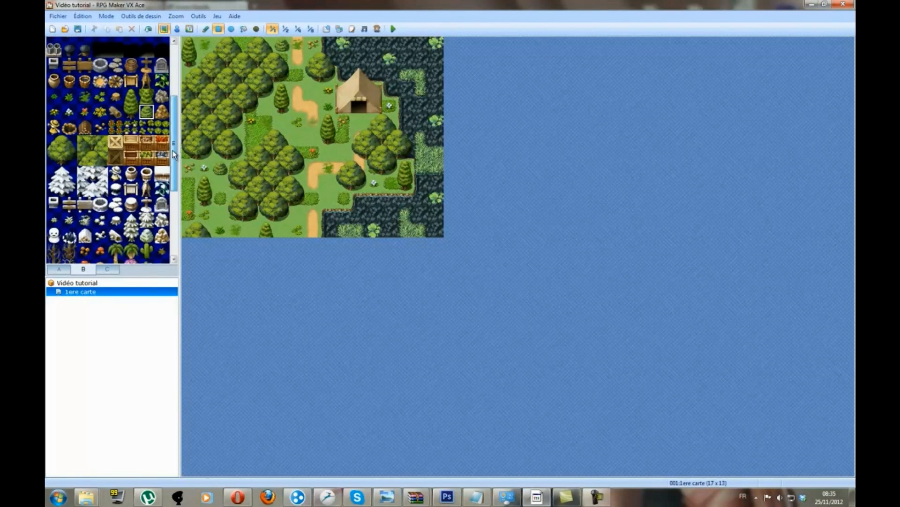
scroll(165, 145, "up", 1)
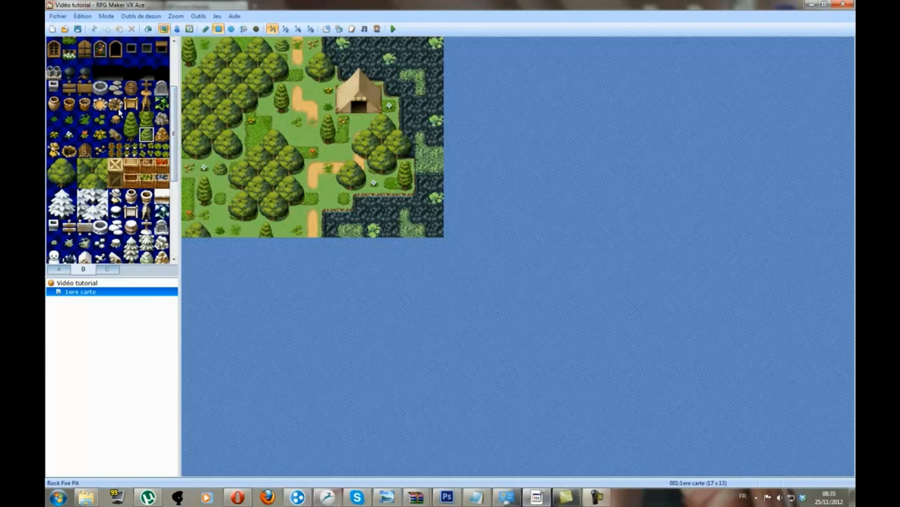
left_click(328, 138)
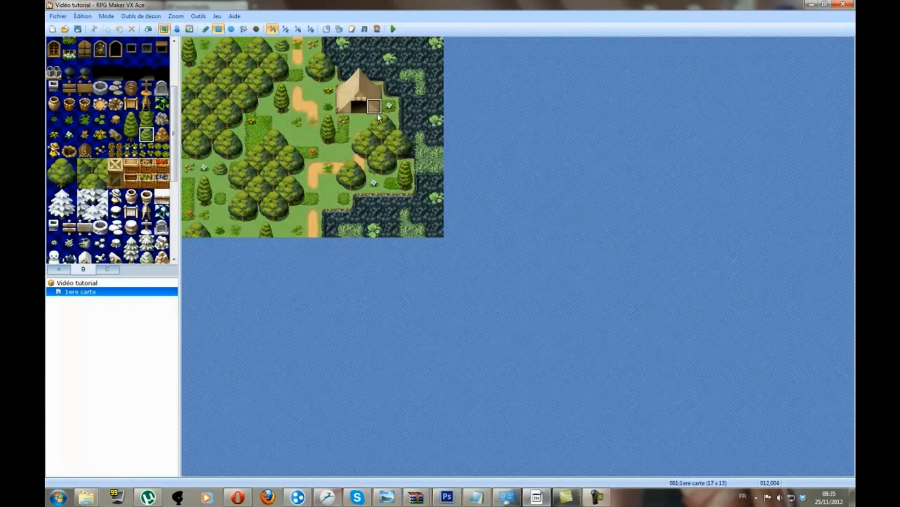
left_click(119, 106)
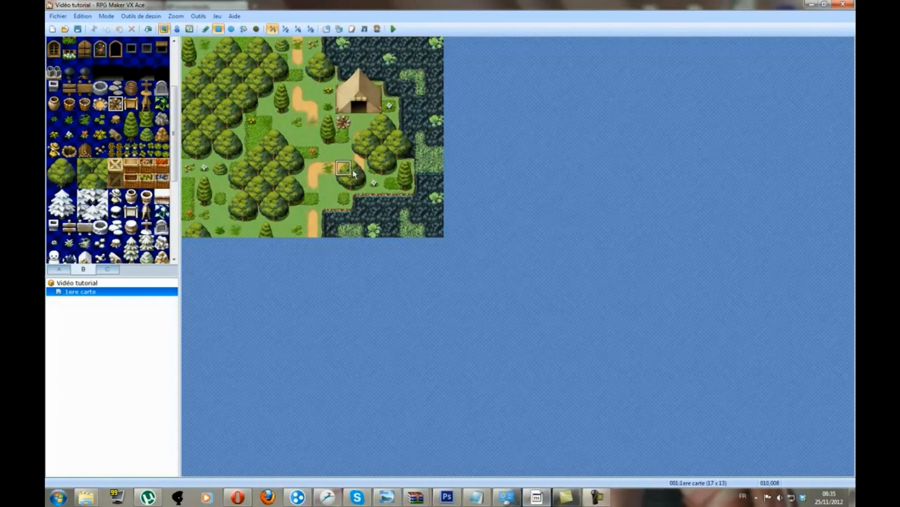
Step: Add the small mossy ground object beside the conifer on the map's southern border
left_click_drag(172, 176, 182, 223)
scroll(70, 138, "down", 2)
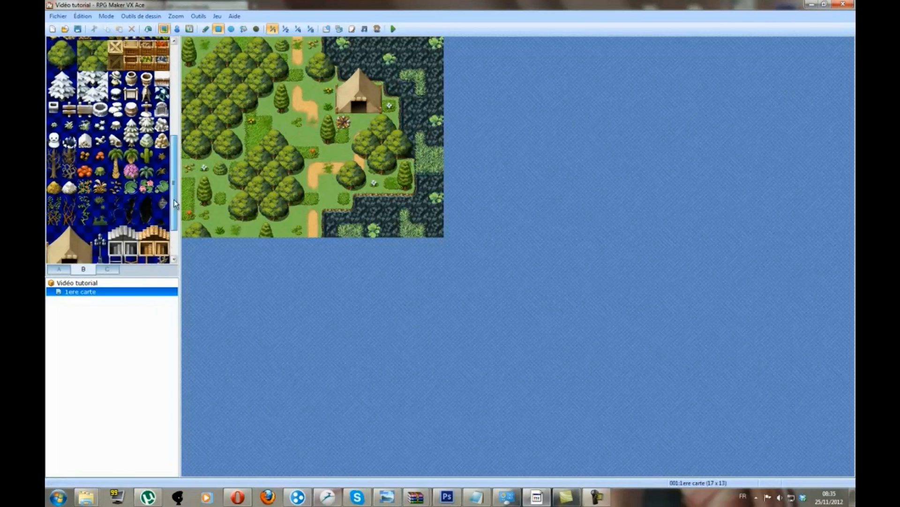
left_click(100, 150)
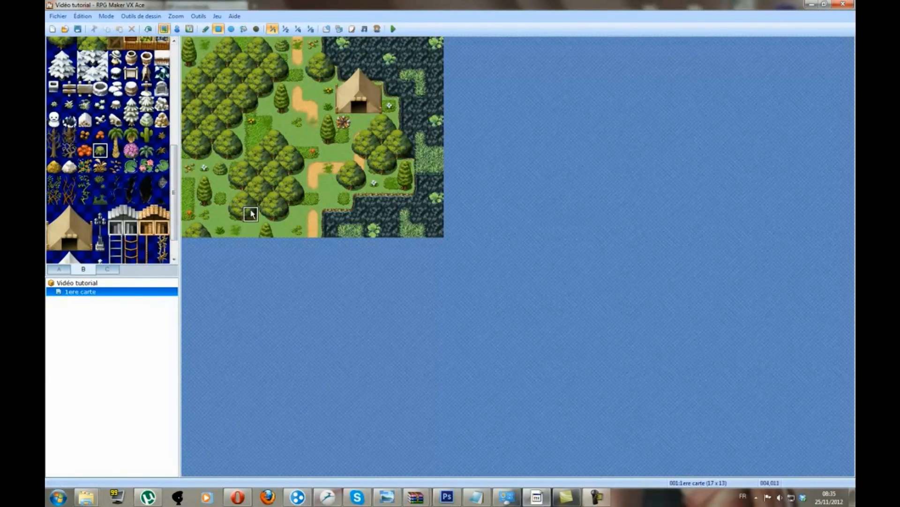
left_click(251, 229)
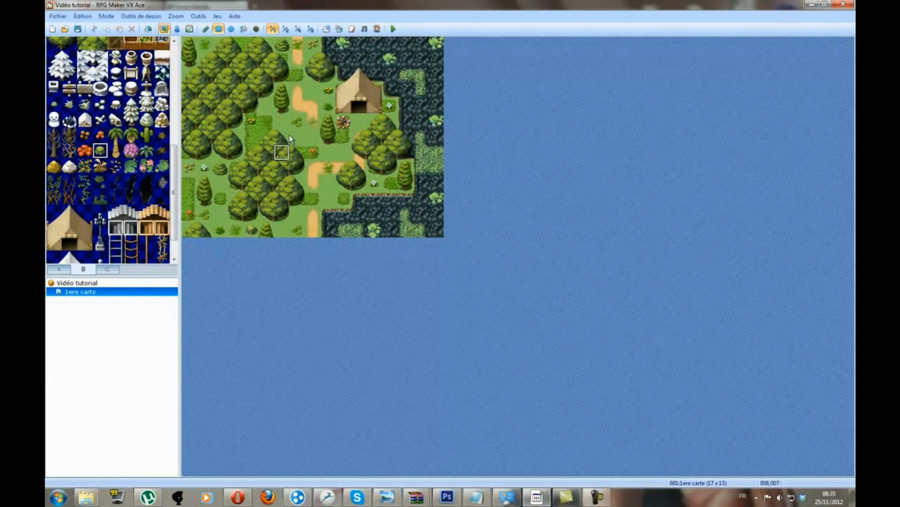
Step: Launch a playtest of the game and close it
left_click(393, 29)
left_click(418, 270)
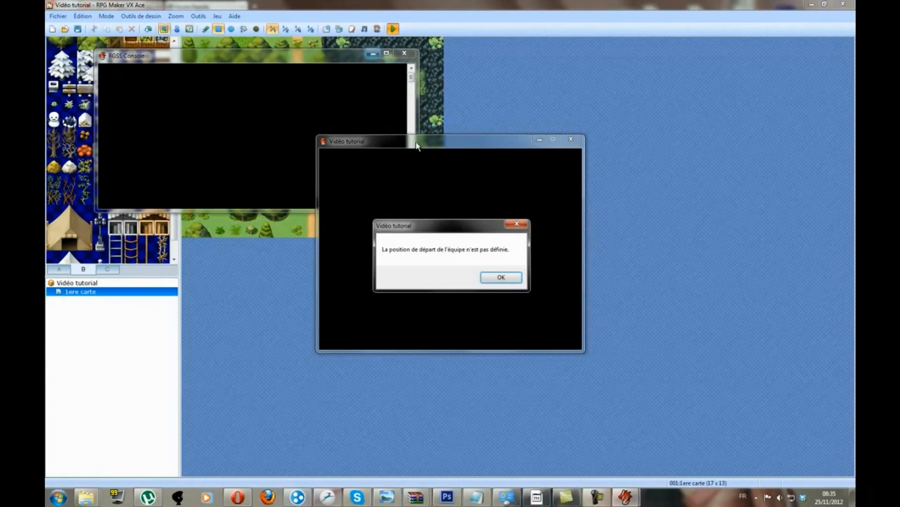
left_click(506, 278)
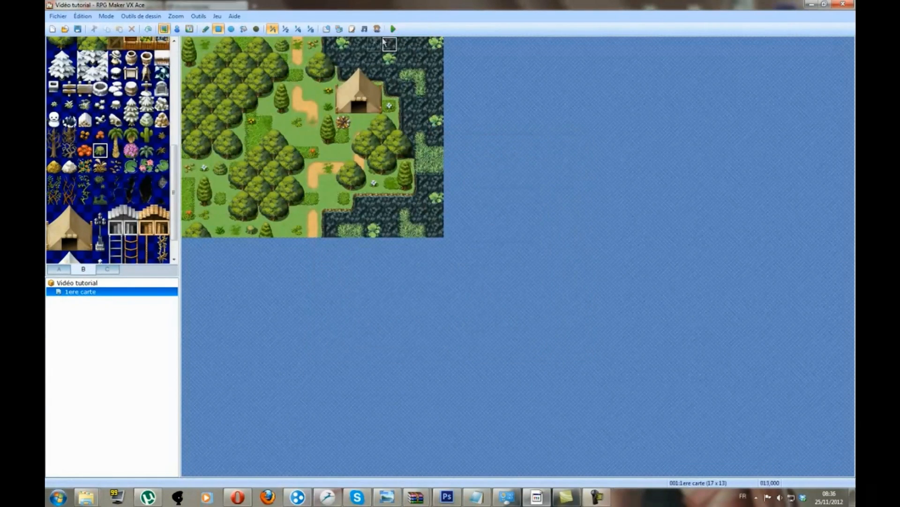
Step: Switch to event editing and set the party's (Équipe) starting position on the southern path at tile 008,011
left_click(218, 17)
left_click(177, 29)
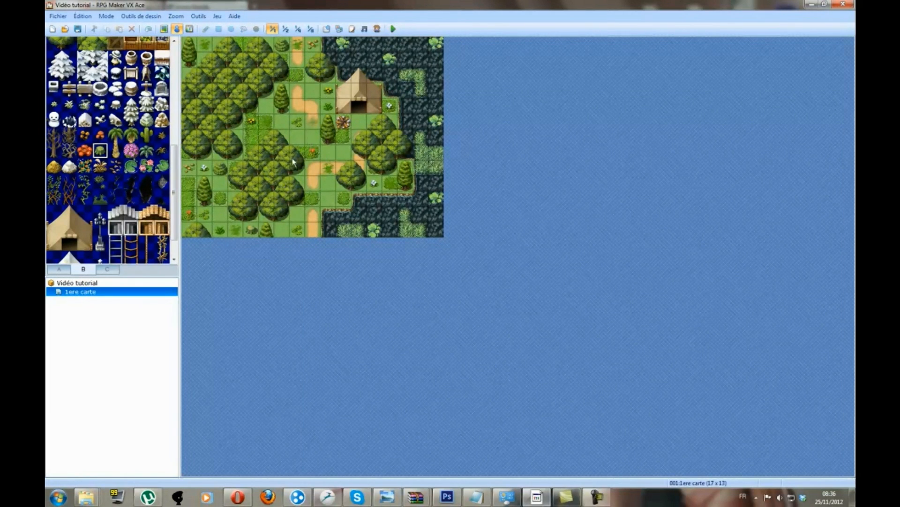
right_click(311, 215)
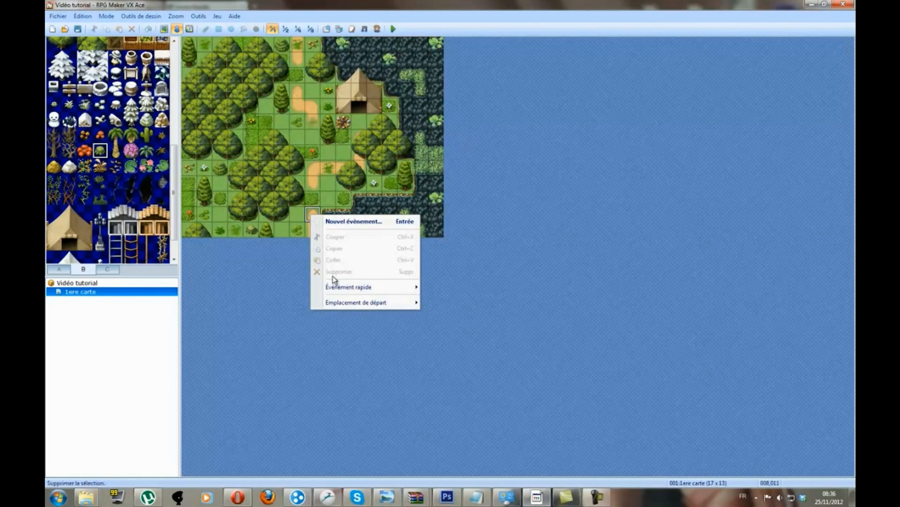
mouse_move(355, 308)
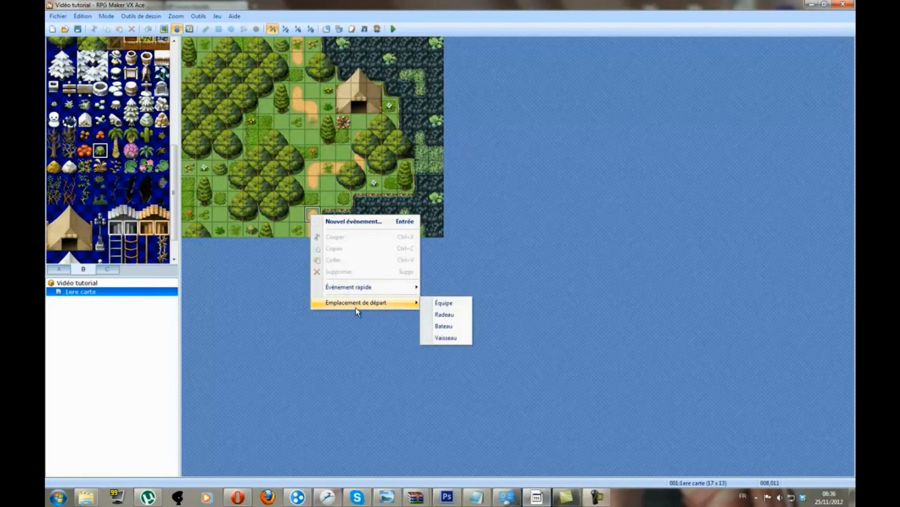
left_click(469, 304)
right_click(313, 212)
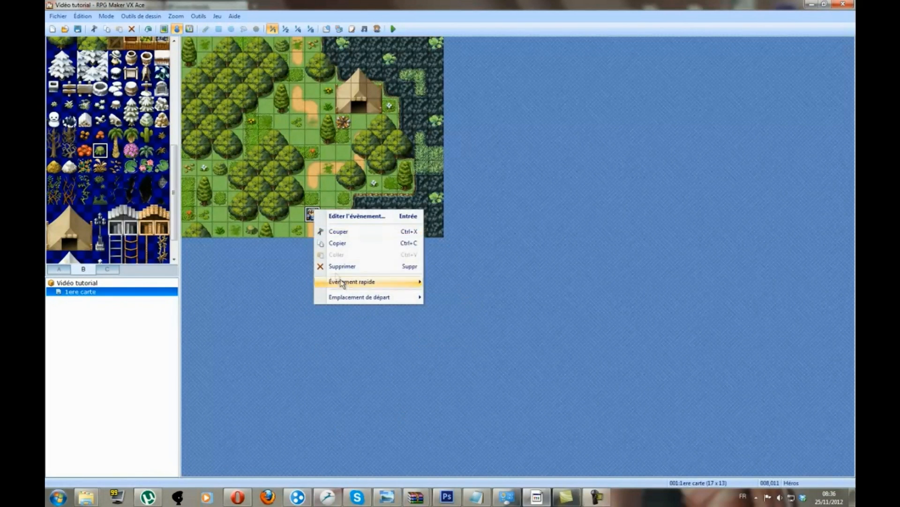
mouse_move(349, 300)
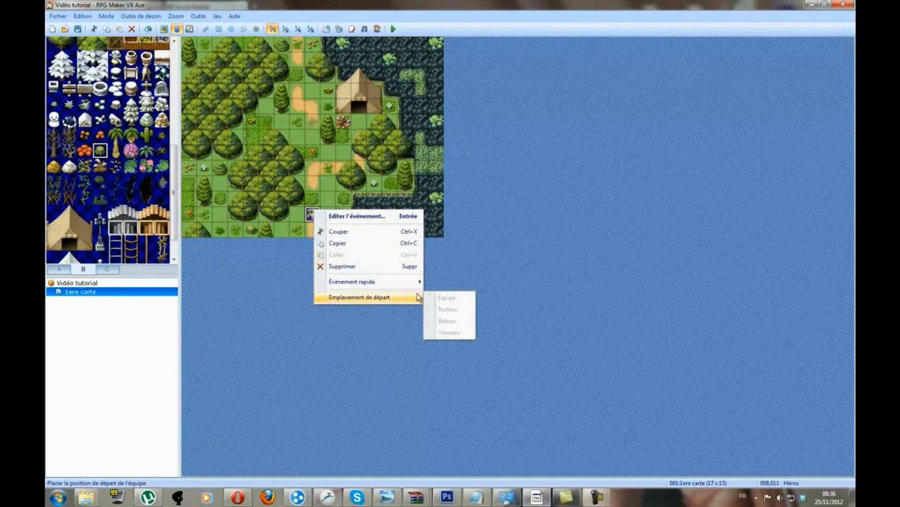
left_click(280, 269)
right_click(314, 221)
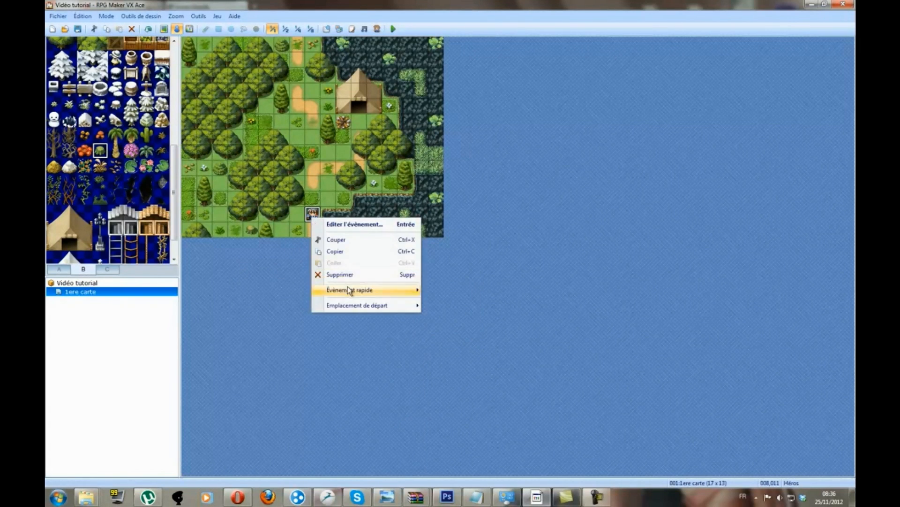
mouse_move(350, 291)
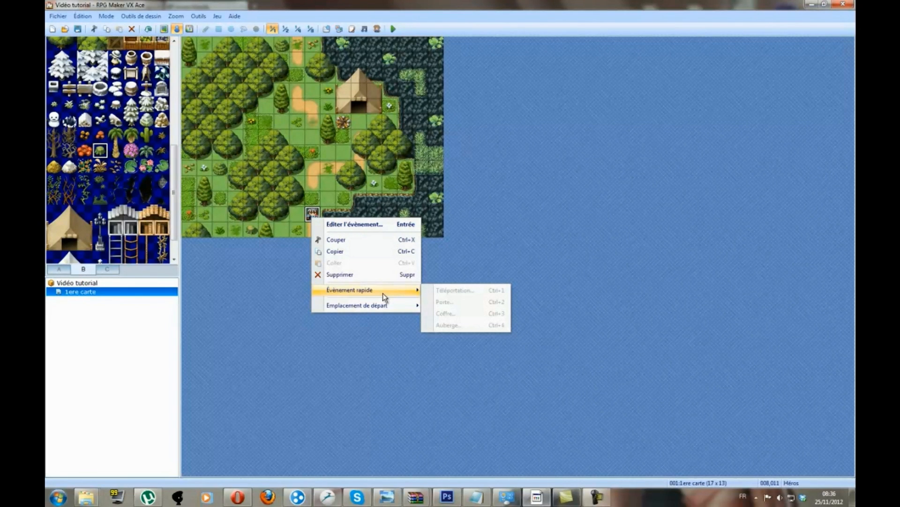
left_click(544, 196)
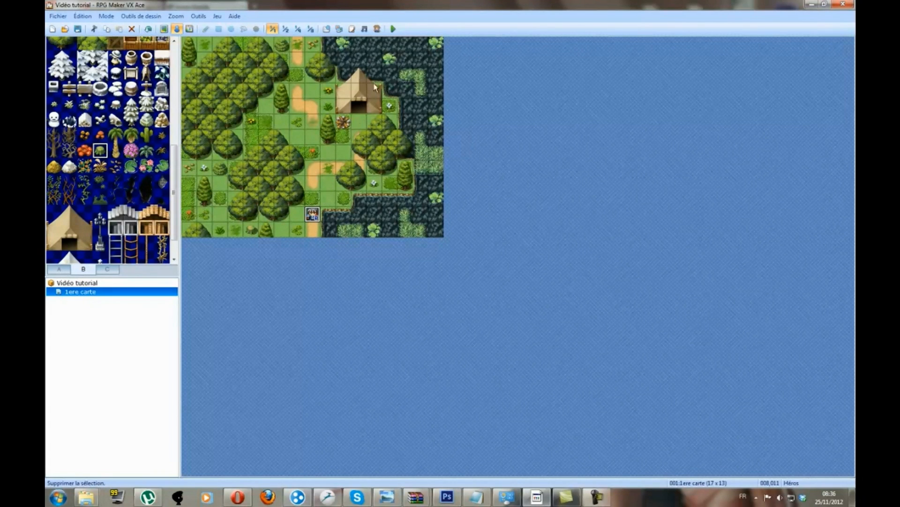
Step: Launch a playtest of the project and start a new game from the title screen
left_click(393, 29)
left_click(424, 270)
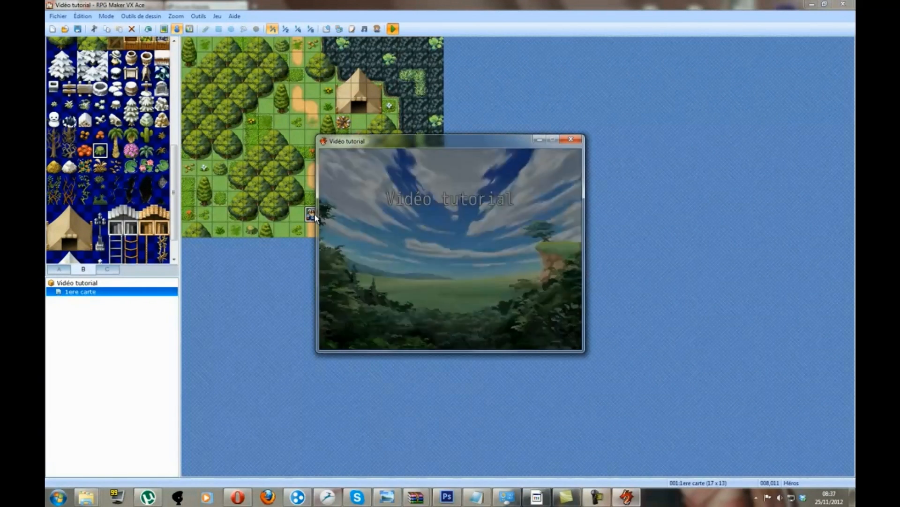
key("Return")
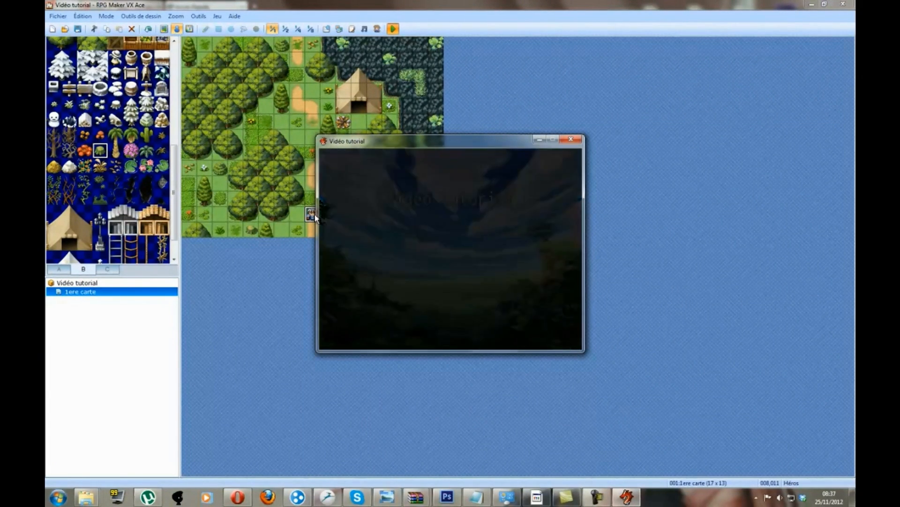
Step: Walk the hero around the paths and campsite to test the map's passability, and close the playtest
key("Up")
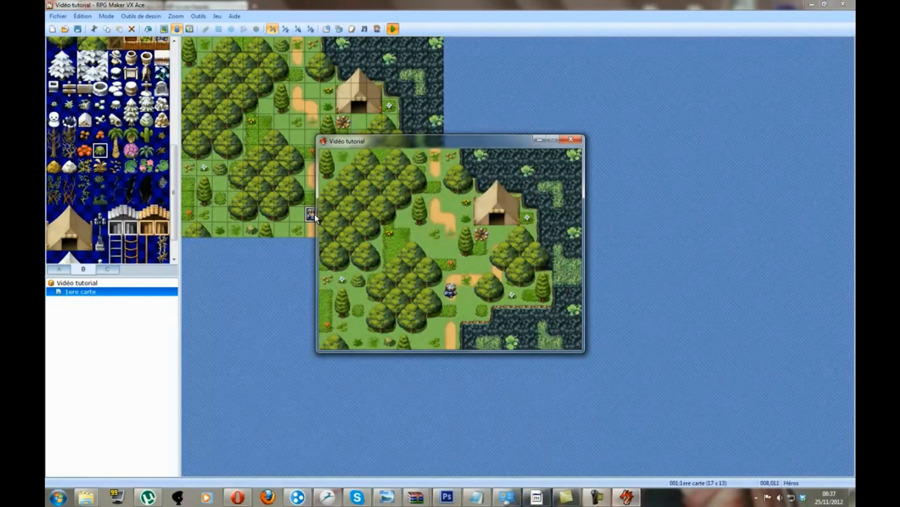
key("Left")
key("Up")
key("Down")
key("Down")
key("Left")
key("Down")
key("Right")
key("Right")
key("Up")
key("Down")
key("Up")
key("Up")
key("Left")
key("Up")
key("Right")
key("Up")
key("Down")
key("Down")
key("Up")
key("Up")
key("Up")
key("Up")
key("Up")
key("Up")
key("Left")
key("Right")
key("Down")
key("Down")
key("Down")
key("Down")
key("Down")
key("Right")
key("Left")
key("Up")
key("Up")
key("Up")
key("Up")
key("Up")
key("Right")
key("Down")
key("Down")
key("Down")
key("Down")
key("Down")
key("Down")
left_click(571, 139)
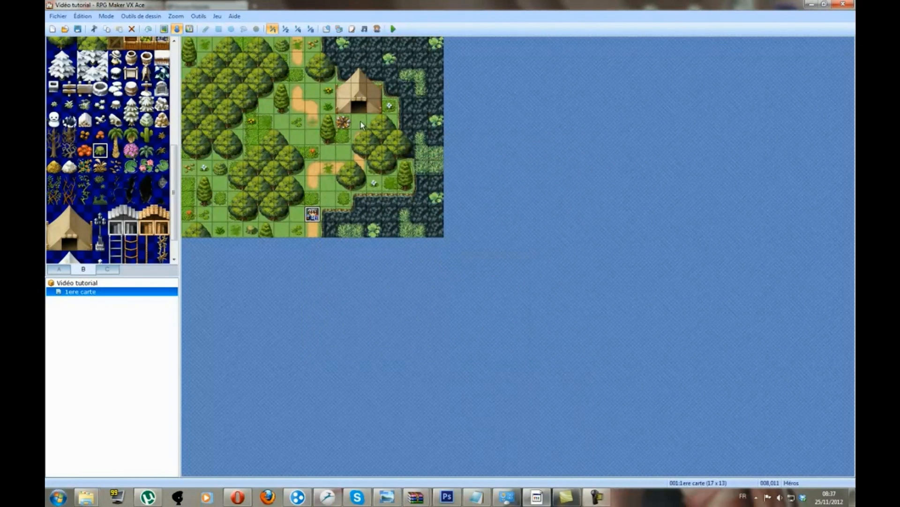
Step: Create a new event on the grass tile 010,006 just below the fire pit and name it Campeur
left_click(348, 140)
left_click(346, 139)
right_click(345, 140)
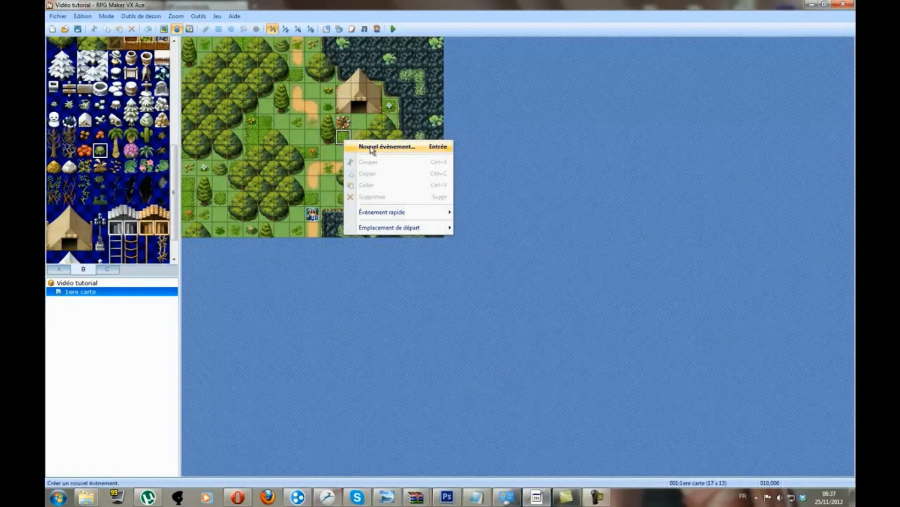
left_click(409, 147)
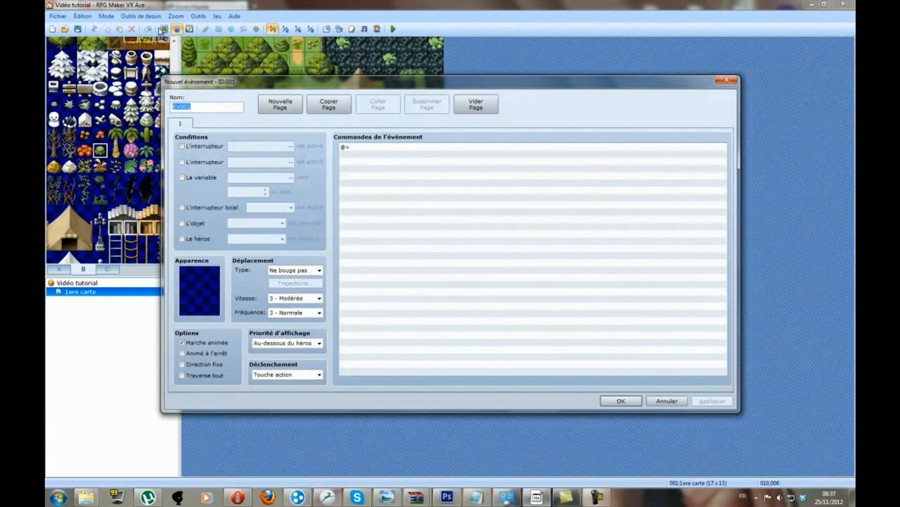
left_click_drag(276, 84, 249, 71)
left_click_drag(672, 70, 704, 65)
mouse_move(230, 65)
left_mouse_down()
mouse_move(214, 81)
mouse_move(222, 64)
mouse_move(212, 69)
left_mouse_up()
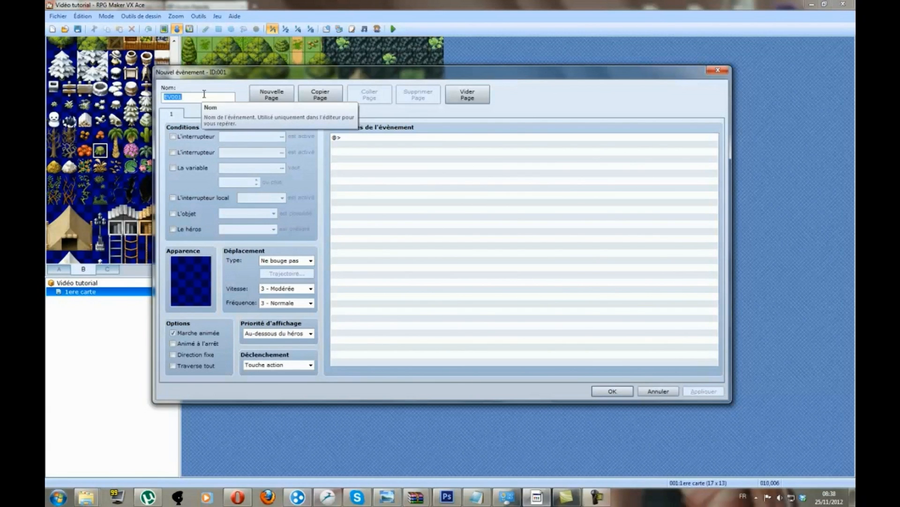
type("Campeur")
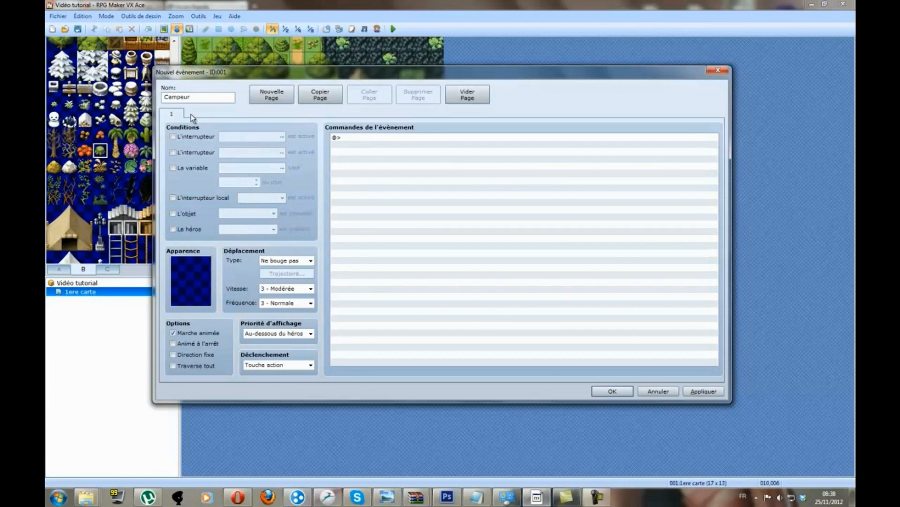
Step: Try the hero-present condition (Le héros) on the event page with another hero, and remove it
left_click(179, 230)
left_click(274, 229)
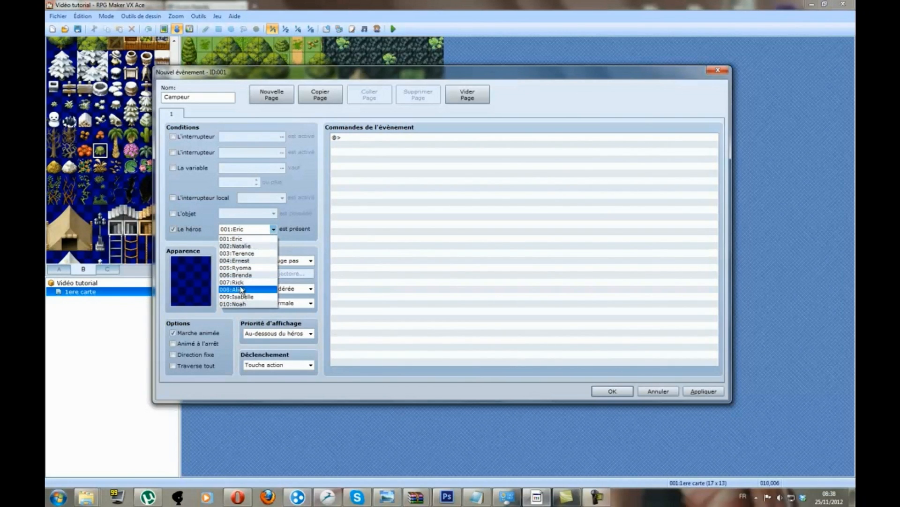
left_click(234, 282)
left_click(173, 228)
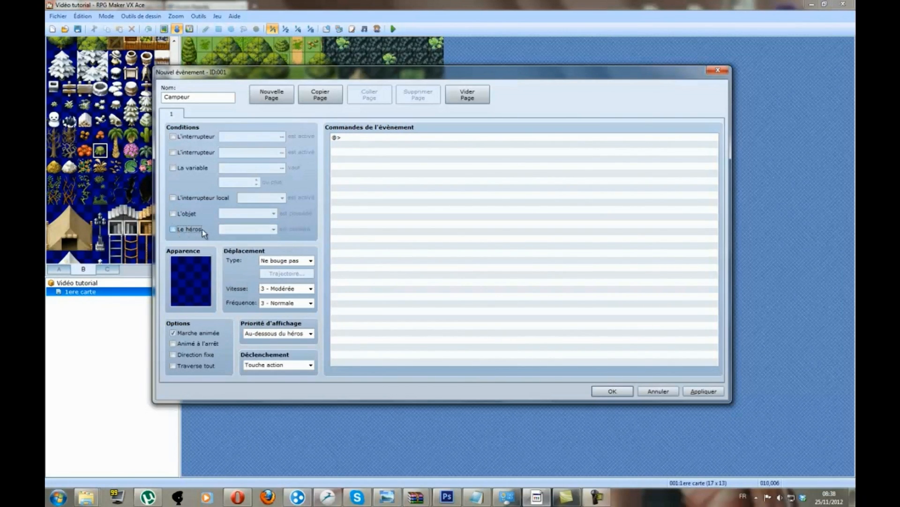
left_click(340, 137)
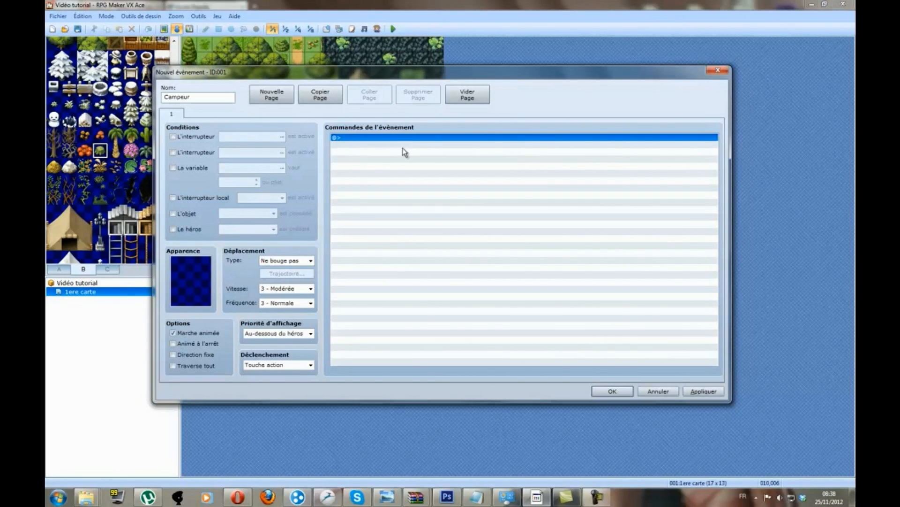
Step: Try the item-possessed condition (L'objet) on the event page, look through the available items, and remove it
left_click(173, 213)
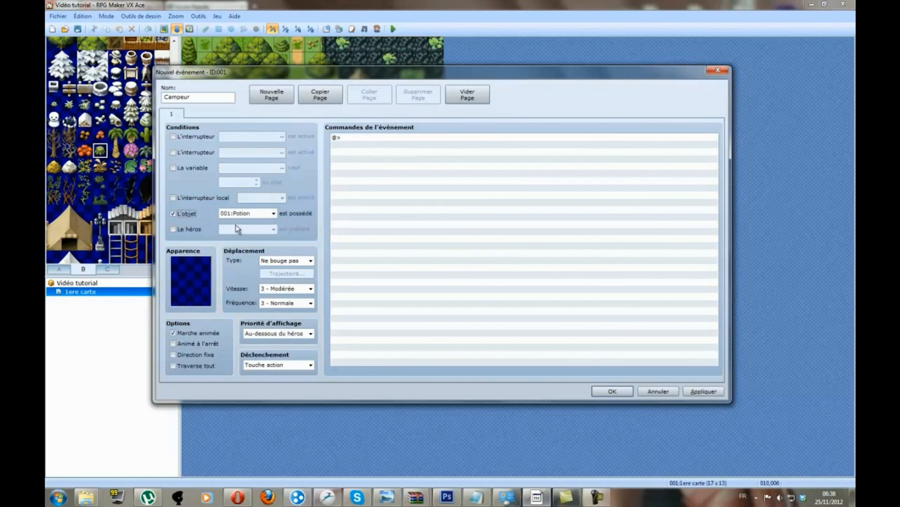
left_click(255, 213)
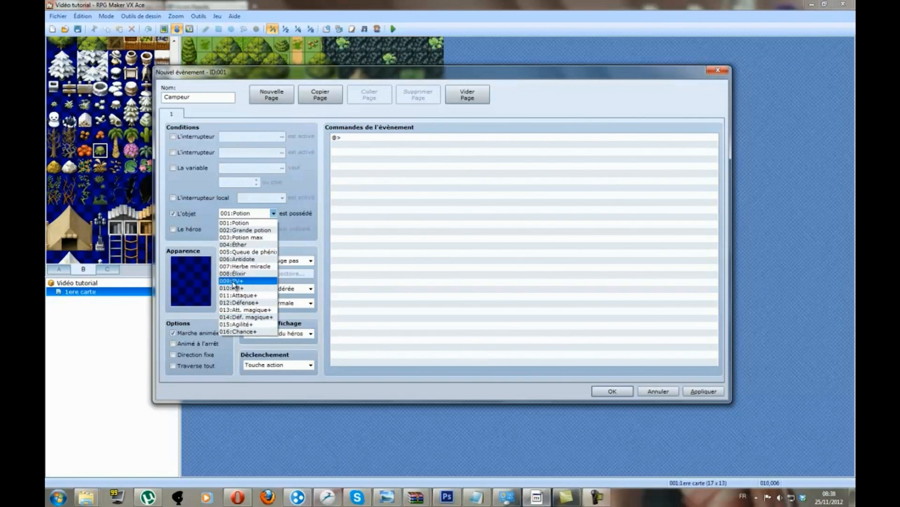
left_click(180, 213)
left_click(181, 213)
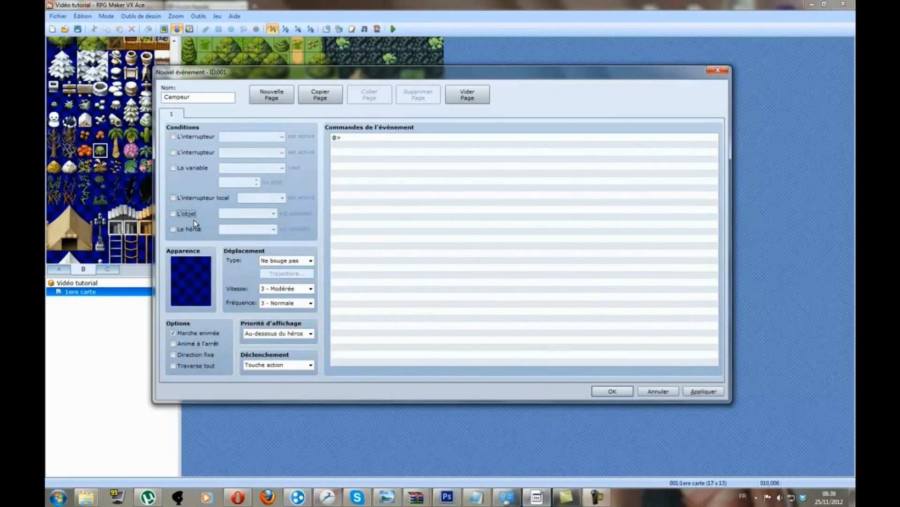
Step: Try the local switch, variable and second switch conditions in turn, clearing each one again
left_click(187, 199)
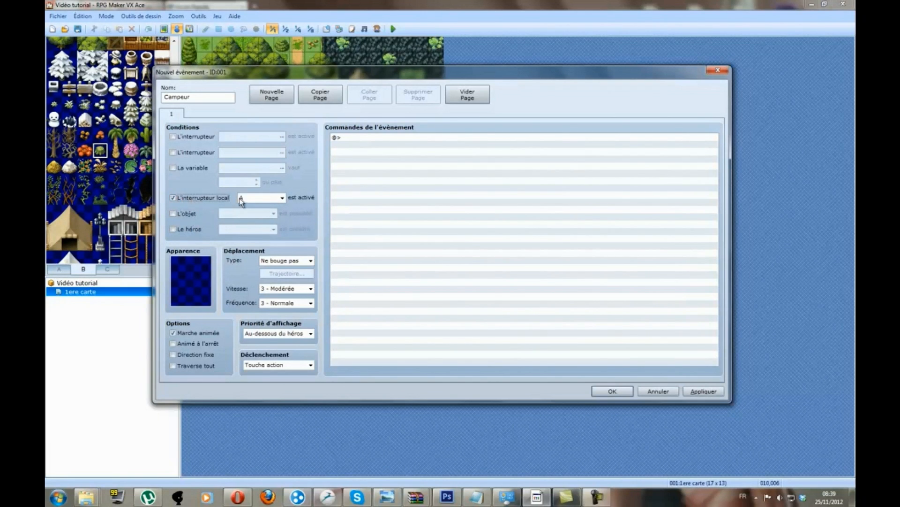
left_click(187, 199)
left_click(184, 168)
left_click(183, 168)
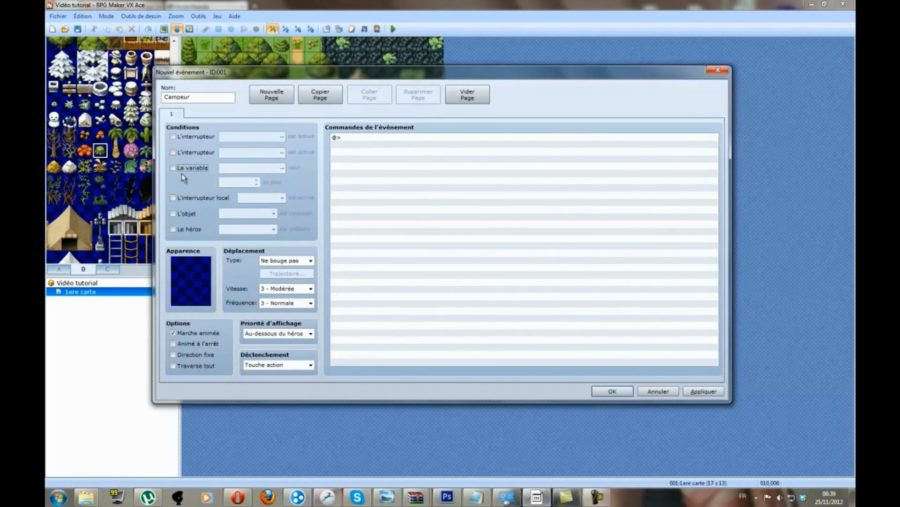
left_click(185, 152)
left_click(184, 153)
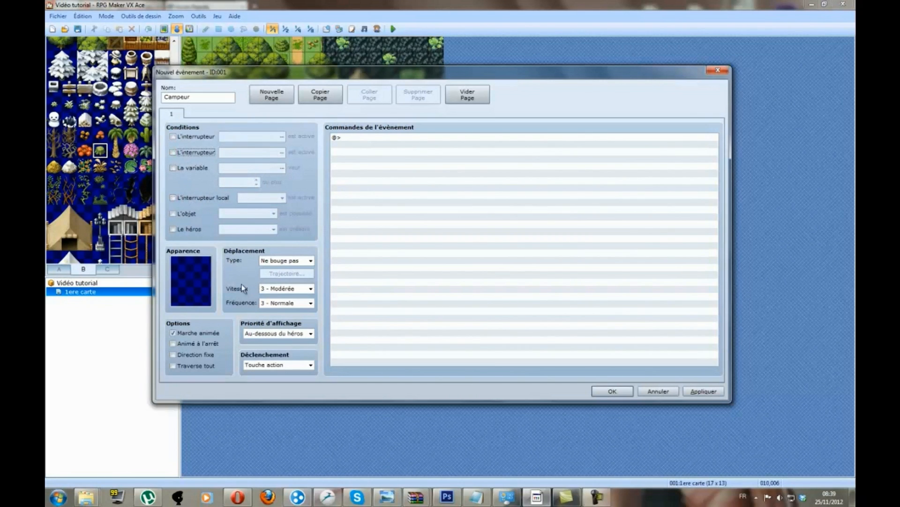
Step: Browse the character files and set the Campeur event's appearance to a side-facing character from the lower row of the Evil set
double_click(190, 288)
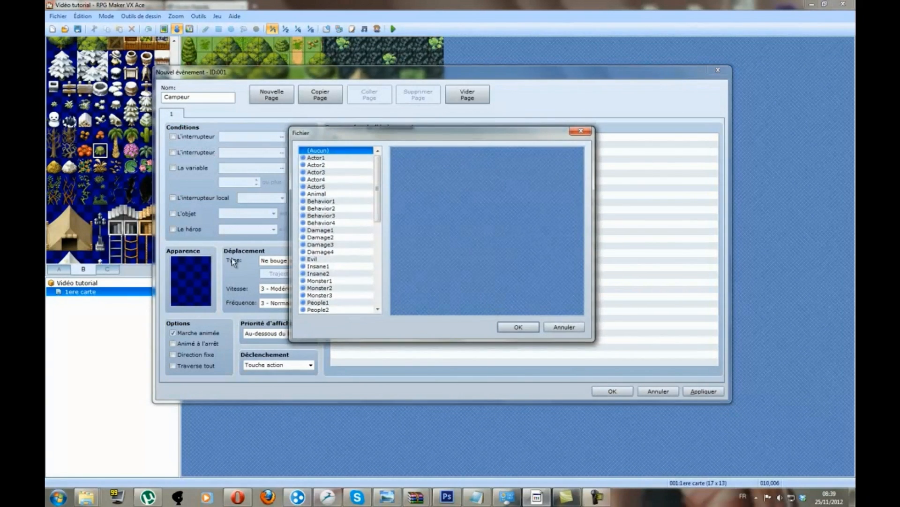
left_click_drag(381, 219, 379, 301)
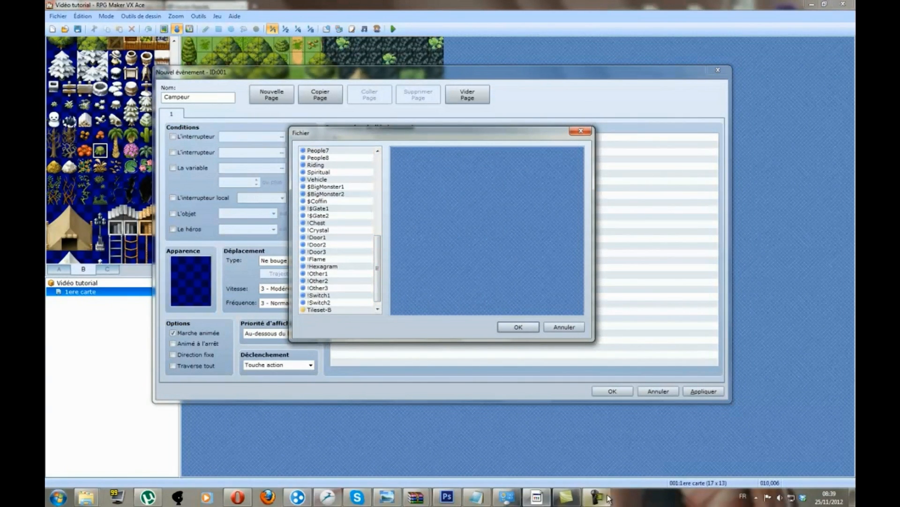
mouse_move(575, 498)
left_click_drag(382, 281, 385, 186)
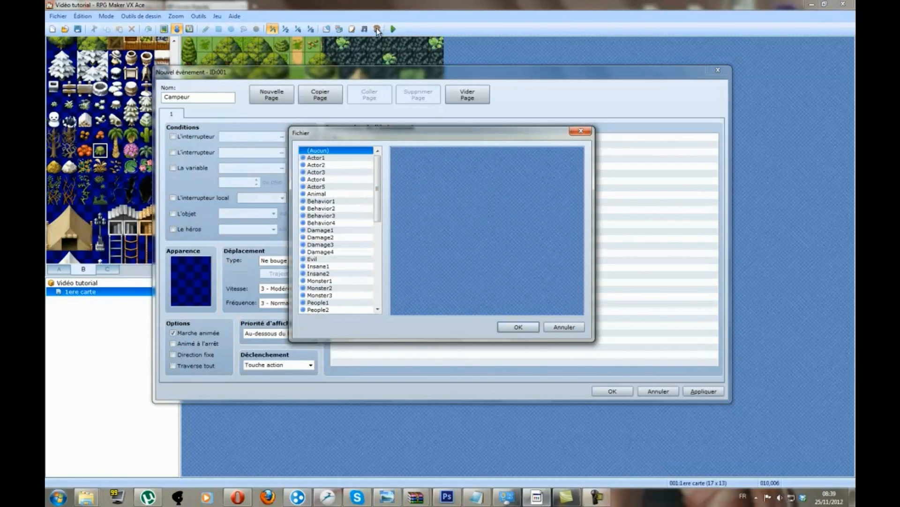
left_click(347, 173)
left_click(351, 208)
left_click(342, 179)
left_click(341, 158)
left_click(357, 237)
left_click(347, 259)
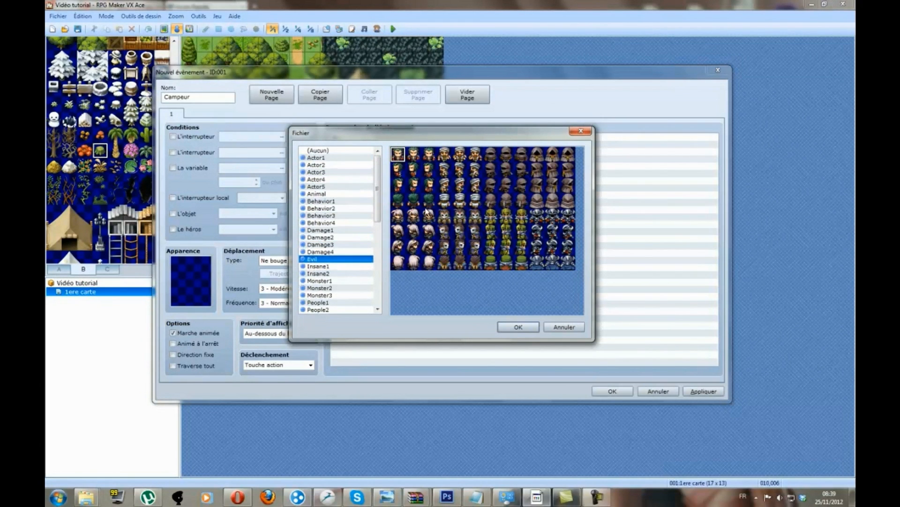
left_click(459, 234)
left_click(460, 219)
double_click(460, 232)
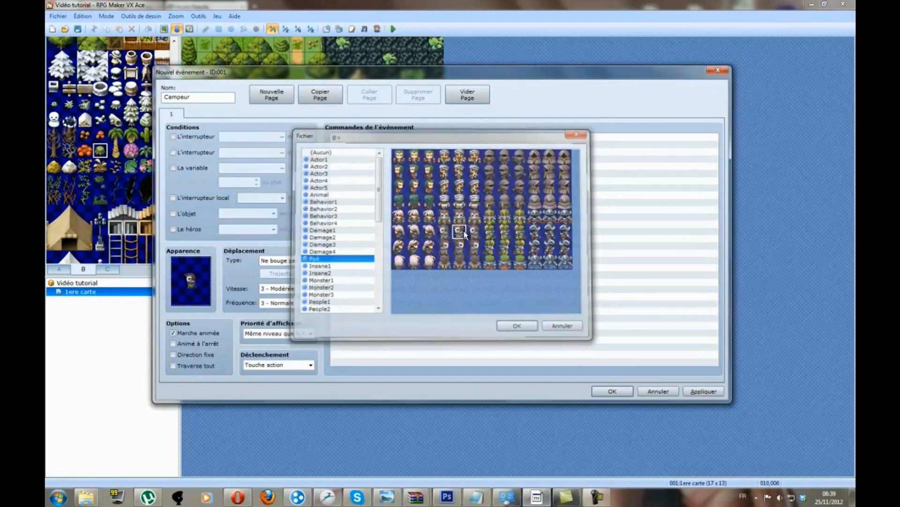
Step: Reopen the event's appearance selection and look through the character and object sets for a more suitable camper sprite
double_click(196, 270)
left_click(468, 247)
left_click(464, 266)
left_click(475, 216)
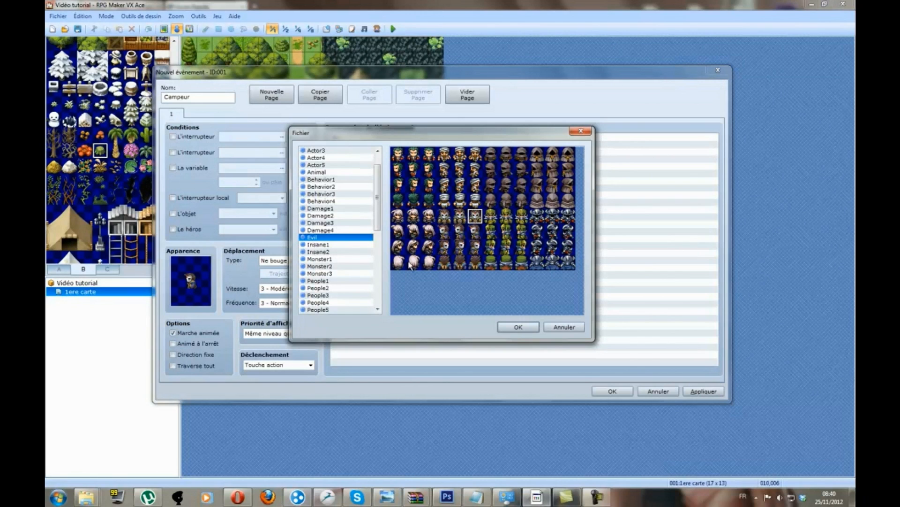
left_click(341, 245)
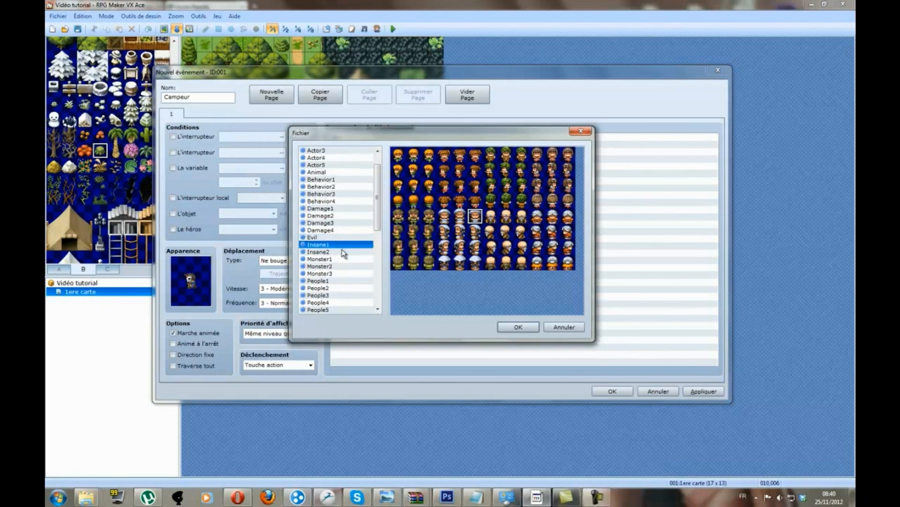
left_click(347, 259)
left_click(347, 274)
scroll(347, 274, "down", 3)
left_click(347, 267)
left_click(350, 238)
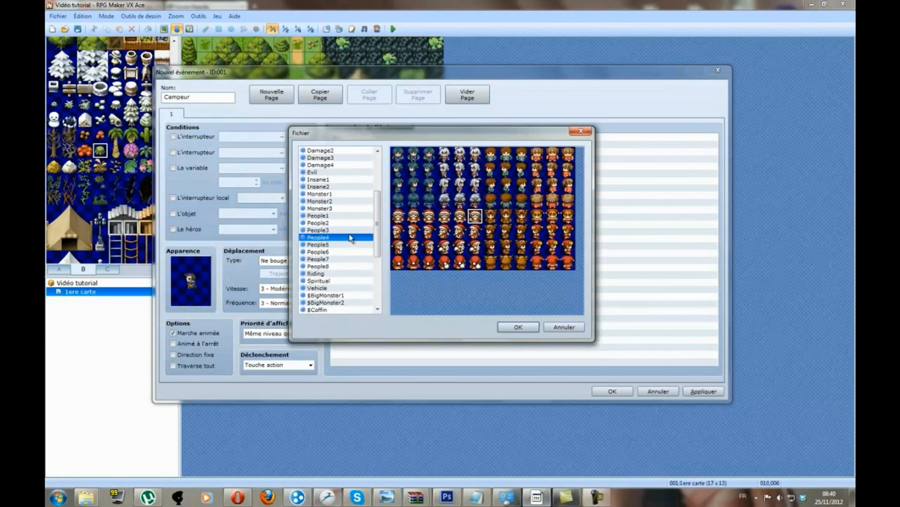
left_click(346, 187)
scroll(349, 187, "up", 2)
left_click(351, 188)
left_click(366, 166)
scroll(368, 174, "up", 2)
left_click(350, 198)
left_click(347, 221)
left_click(345, 252)
left_click(356, 256)
scroll(357, 256, "down", 3)
left_click(346, 252)
scroll(347, 253, "down", 5)
left_click(349, 252)
scroll(350, 254, "down", 2)
left_click(366, 258)
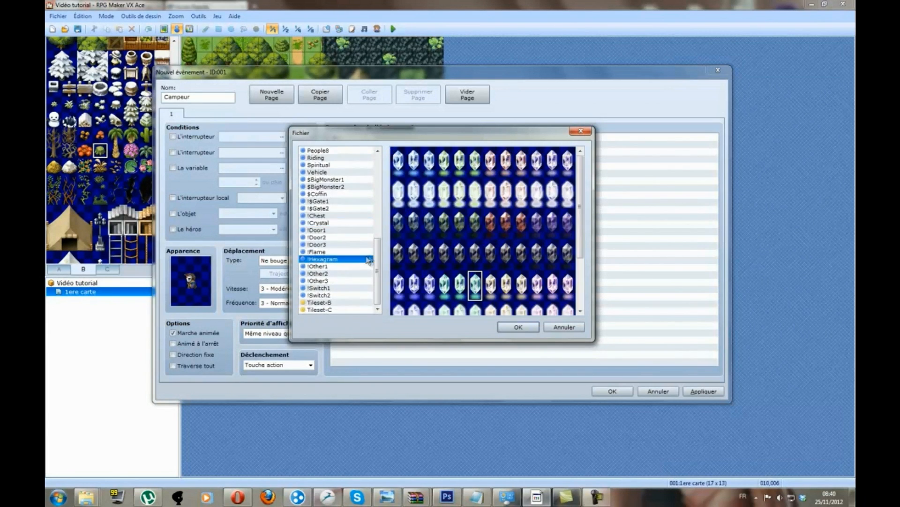
left_click(366, 207)
left_click(367, 193)
left_click(367, 172)
left_click(365, 165)
scroll(368, 188, "up", 2)
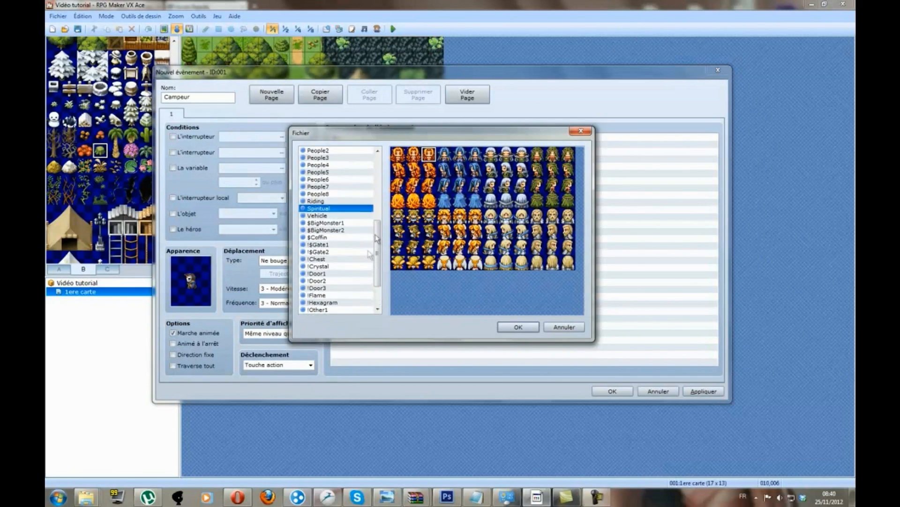
Step: Set the Campeur event's appearance to the middle front-facing frame of the fourth upper-row character in People2
left_click(367, 194)
left_click(367, 179)
left_click(367, 165)
left_click(368, 151)
scroll(370, 157, "up", 2)
left_click(507, 155)
left_click(551, 159)
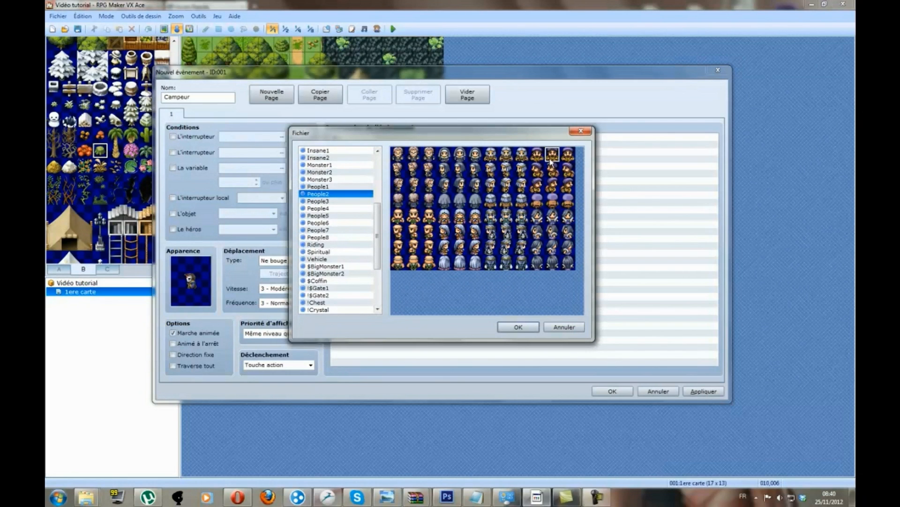
double_click(551, 161)
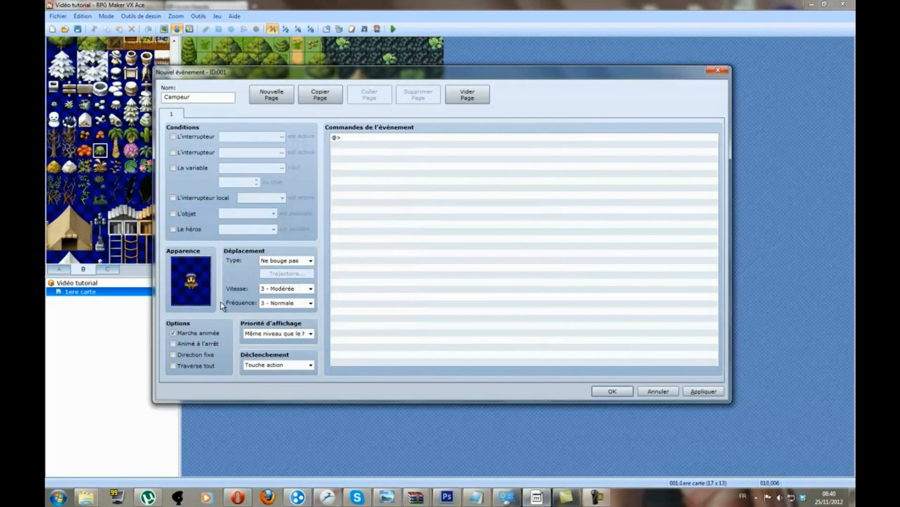
double_click(203, 292)
double_click(554, 155)
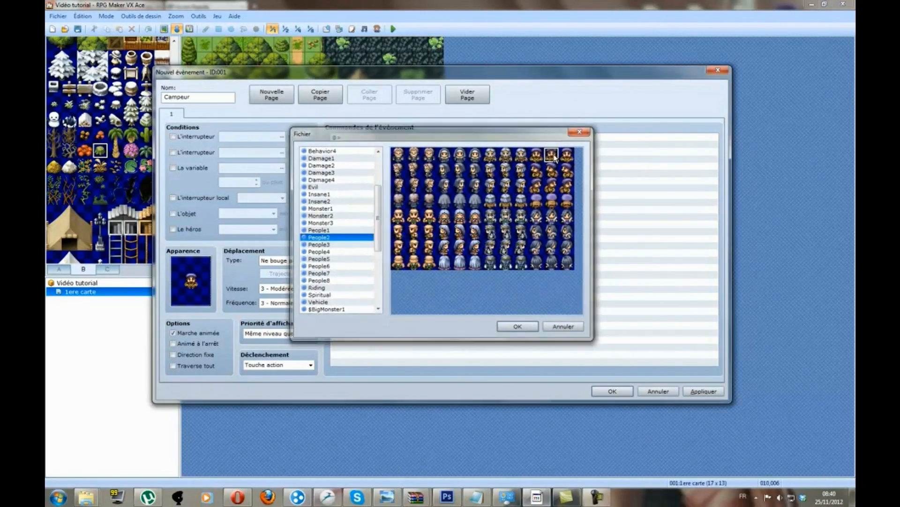
left_click(545, 160)
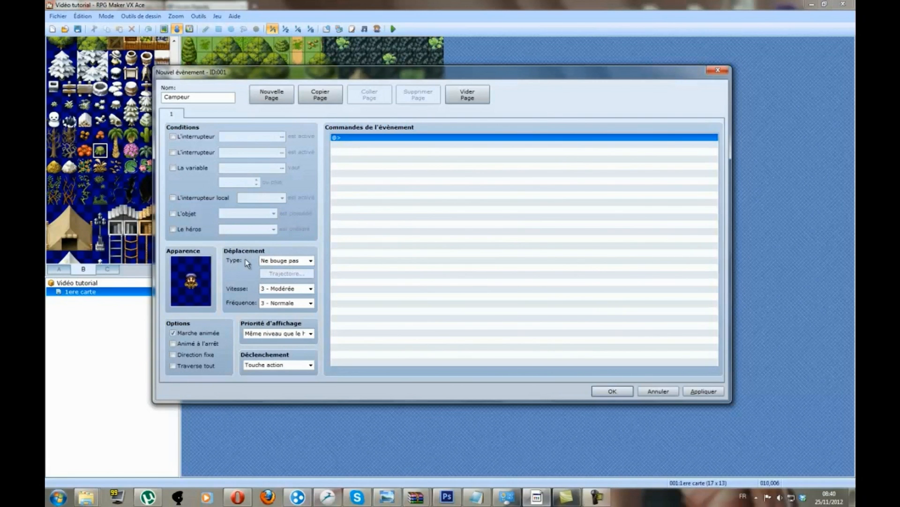
Step: Examine the movement type options available for the Campeur event, keeping Ne bouge pas
left_click(311, 260)
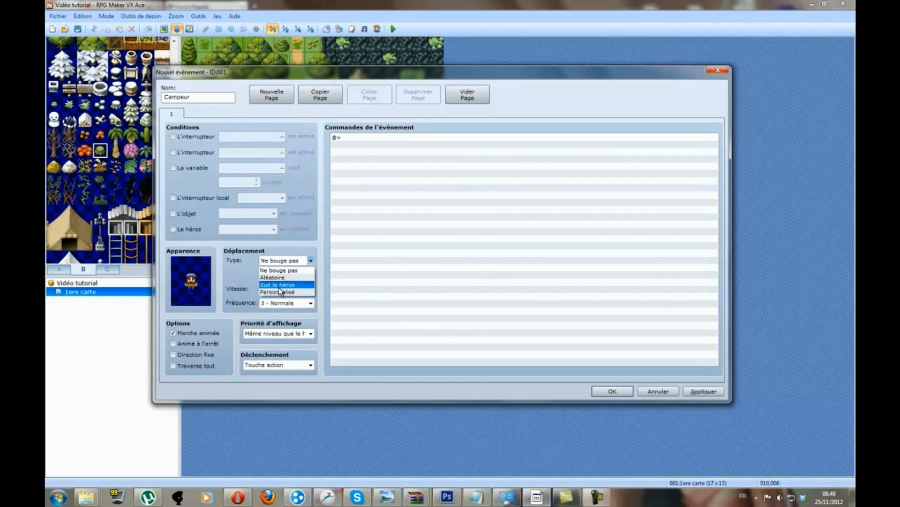
left_click(249, 282)
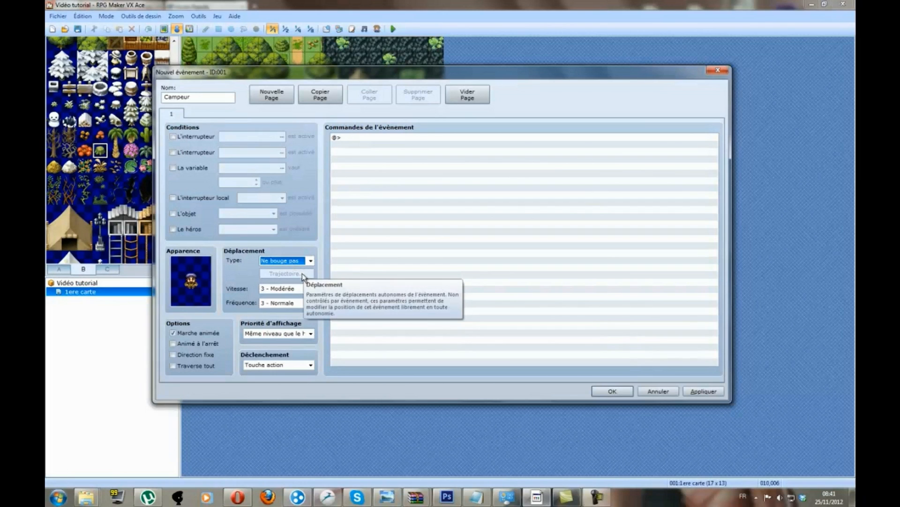
left_click(312, 260)
left_click(311, 260)
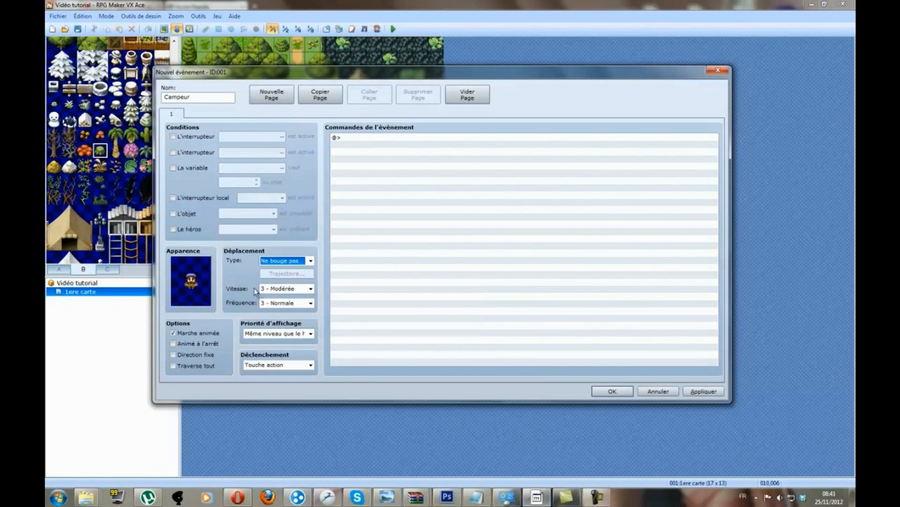
Step: Review the movement speed options available for the Campeur event, keeping 3 - Modérée
left_click(309, 289)
left_click(310, 291)
left_click(310, 289)
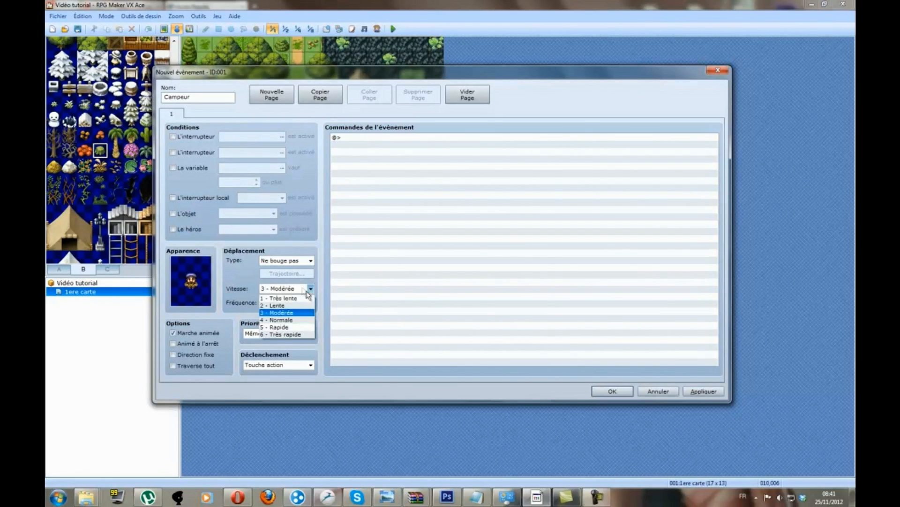
left_click(290, 314)
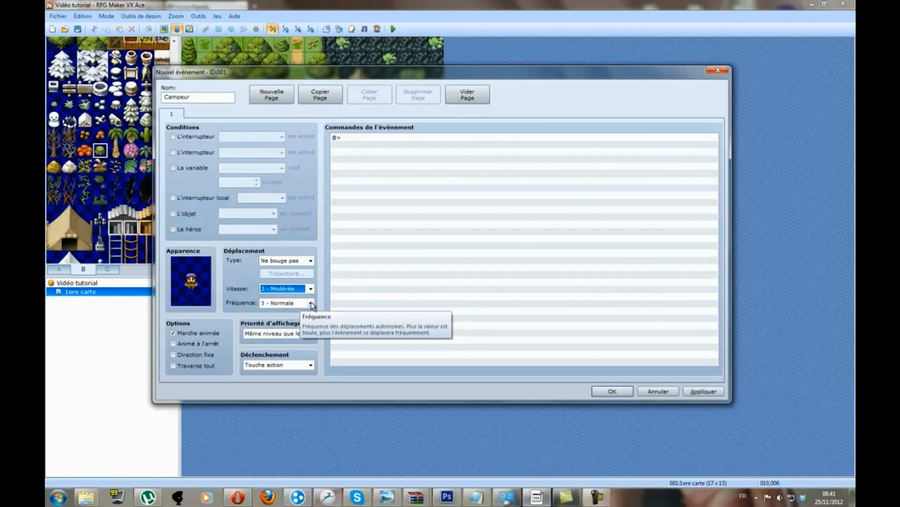
Step: Try the movement frequencies 5 - Maximum and 2 - Basse for the Campeur event, returning the setting to 3 - Normale
left_click(311, 303)
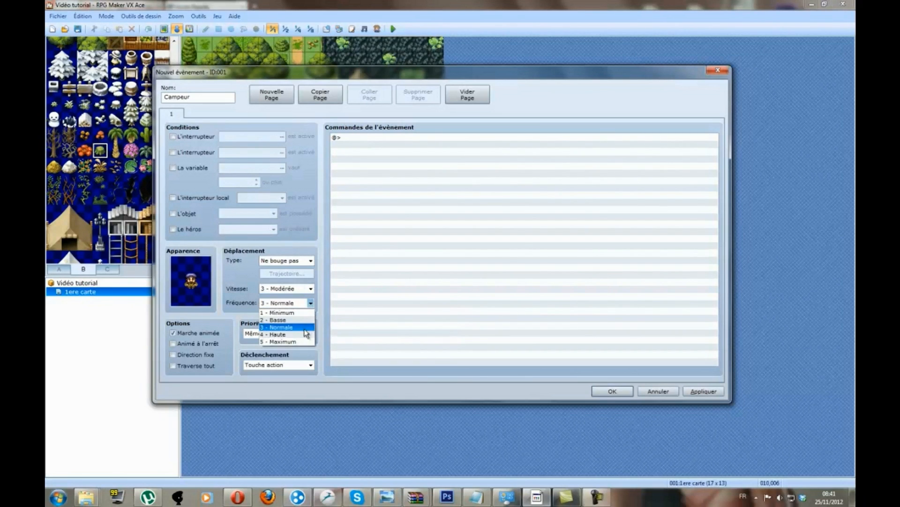
left_click(285, 342)
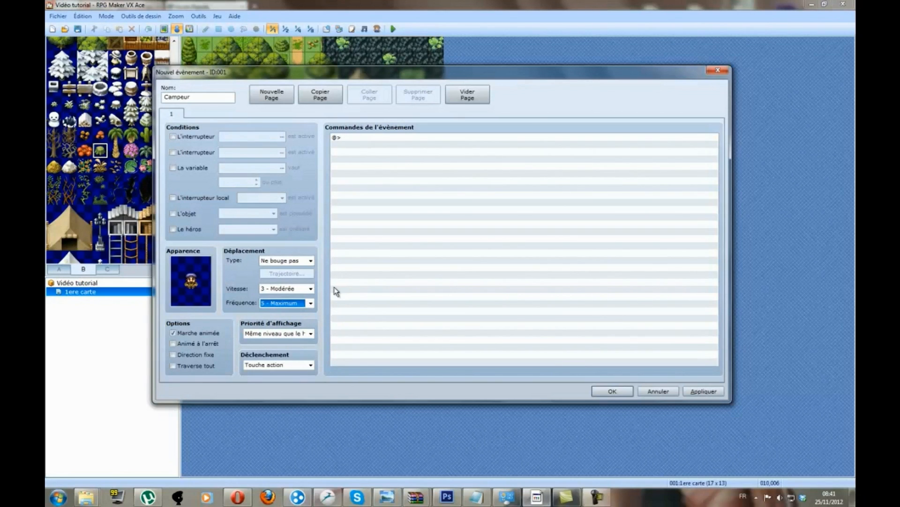
left_click(311, 289)
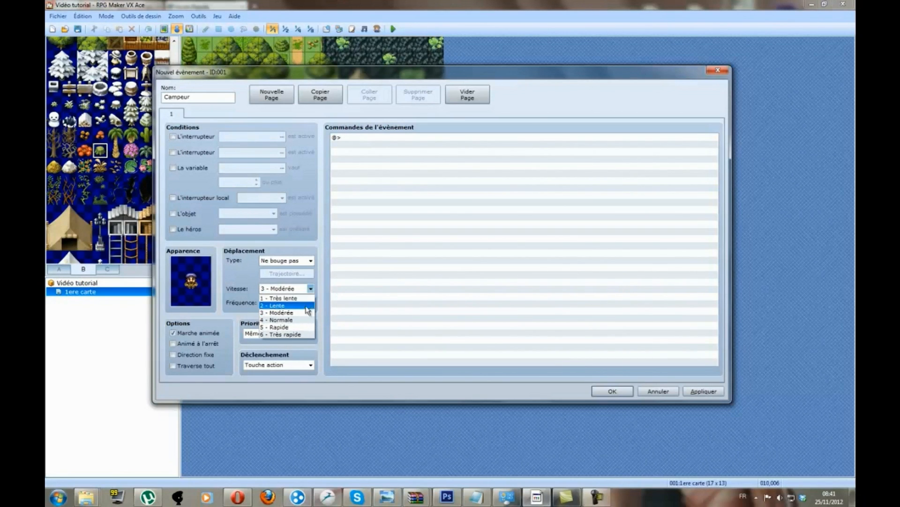
left_click(313, 290)
left_click(310, 302)
left_click(289, 327)
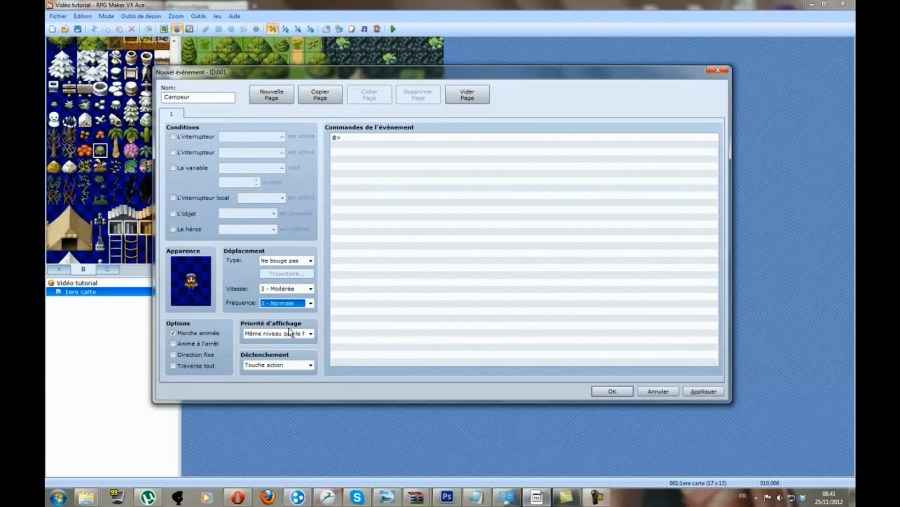
left_click(306, 304)
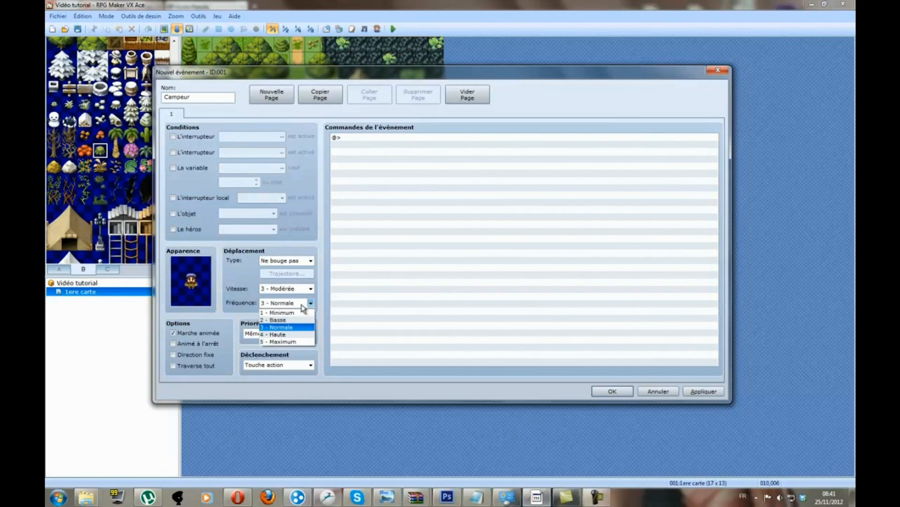
left_click(282, 320)
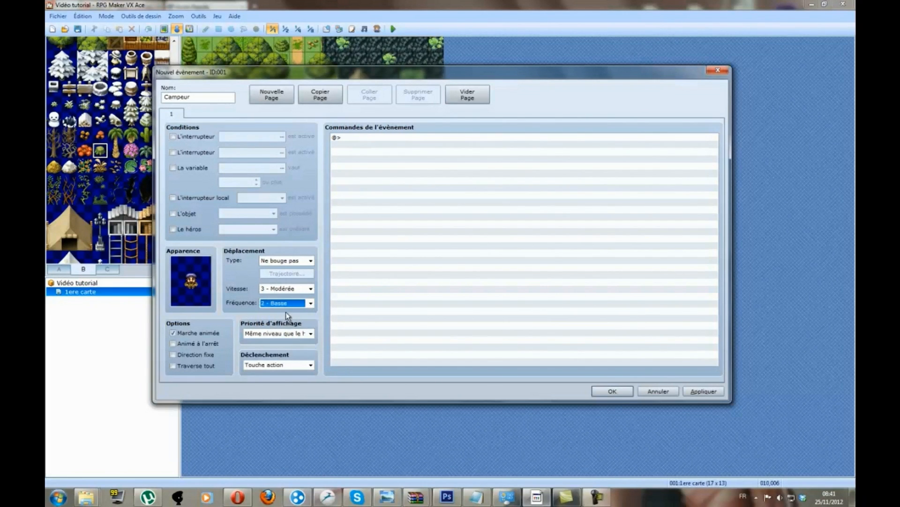
left_click(290, 303)
left_click(281, 327)
left_click_drag(518, 75, 455, 274)
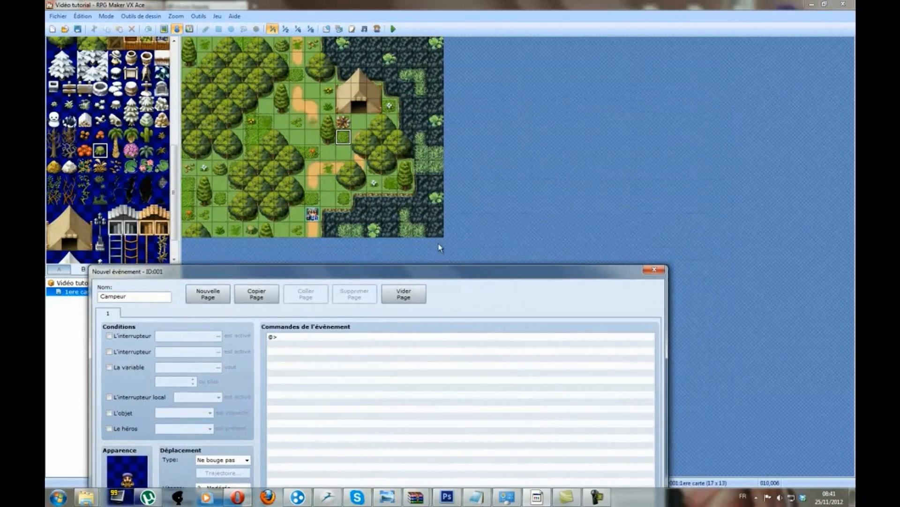
left_click_drag(352, 271, 423, 13)
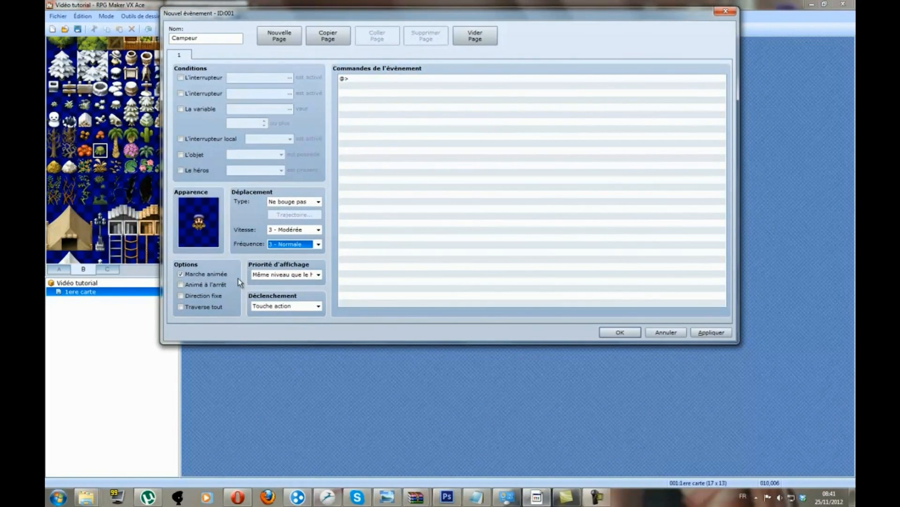
Step: Reopen the Campeur event's appearance selection and look through the People, Insane, Spiritual, Vehicle and other graphic sets
double_click(208, 229)
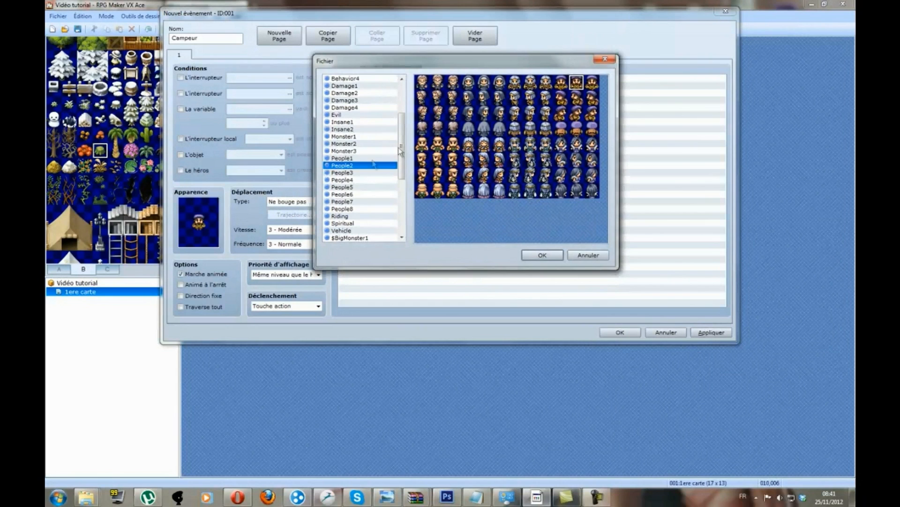
left_click(339, 224)
left_click(345, 173)
left_click(345, 129)
left_click(345, 165)
left_click(346, 230)
scroll(375, 190, "down", 3)
scroll(375, 188, "down", 1)
left_click(359, 178)
left_click(354, 223)
scroll(358, 219, "down", 3)
left_click(360, 203)
scroll(362, 153, "up", 4)
left_click(366, 130)
left_click(363, 113)
scroll(363, 108, "up", 1)
left_click(360, 100)
left_click(357, 93)
left_click(354, 79)
scroll(356, 141, "up", 5)
Step: Compare the Behavior and Damage sets and set the Campeur event's appearance to the first character's middle frame in the fourth row of Damage2
left_click(357, 136)
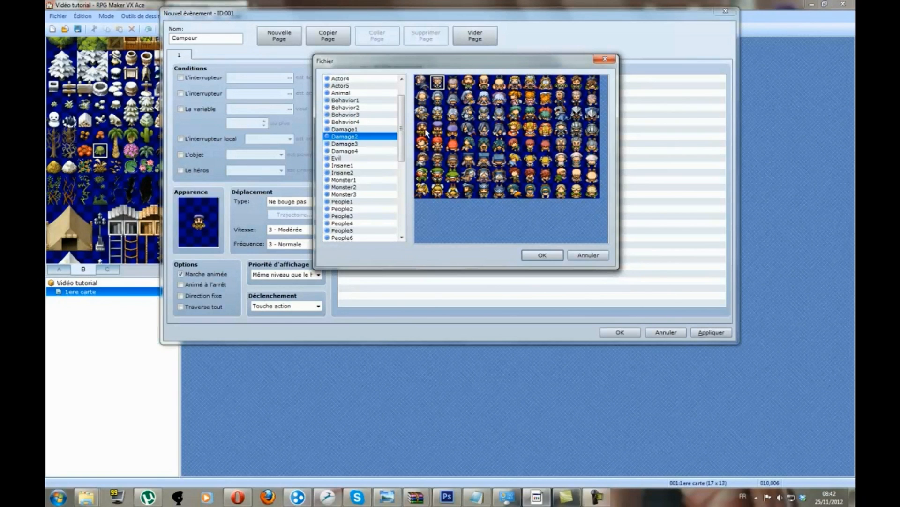
left_click(361, 143)
left_click(360, 150)
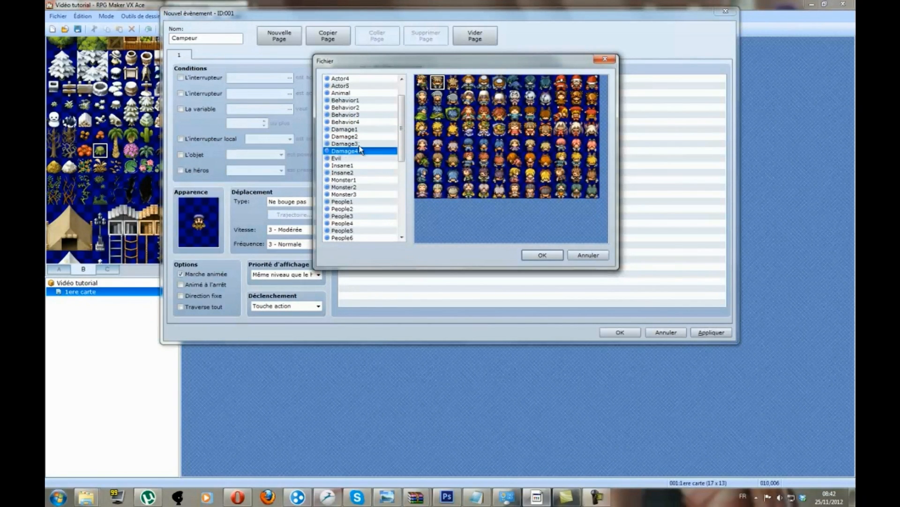
left_click(360, 129)
left_click(360, 122)
left_click(360, 129)
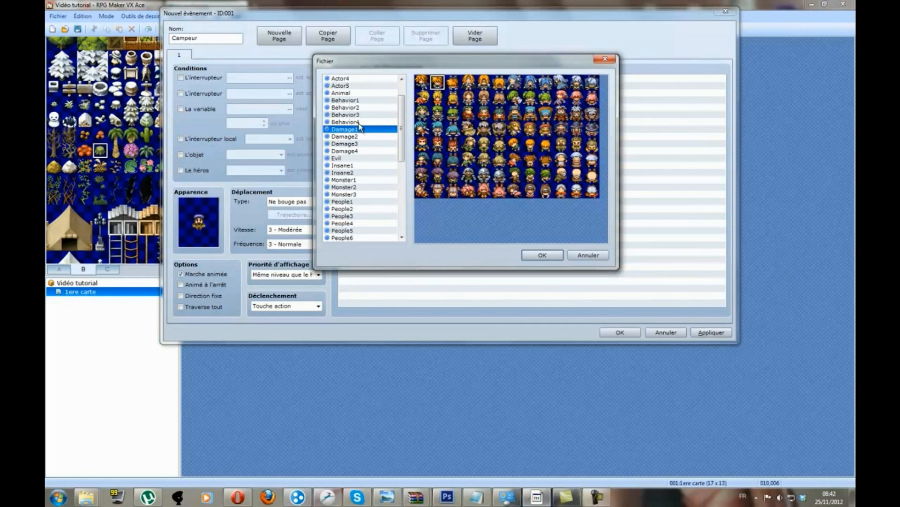
left_click(359, 122)
left_click(361, 109)
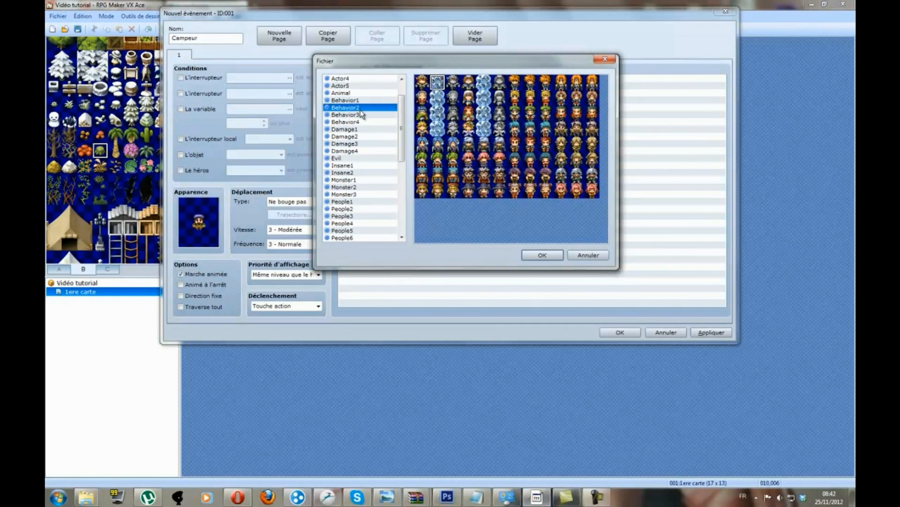
left_click(360, 100)
left_click(361, 108)
left_click(357, 129)
left_click(364, 136)
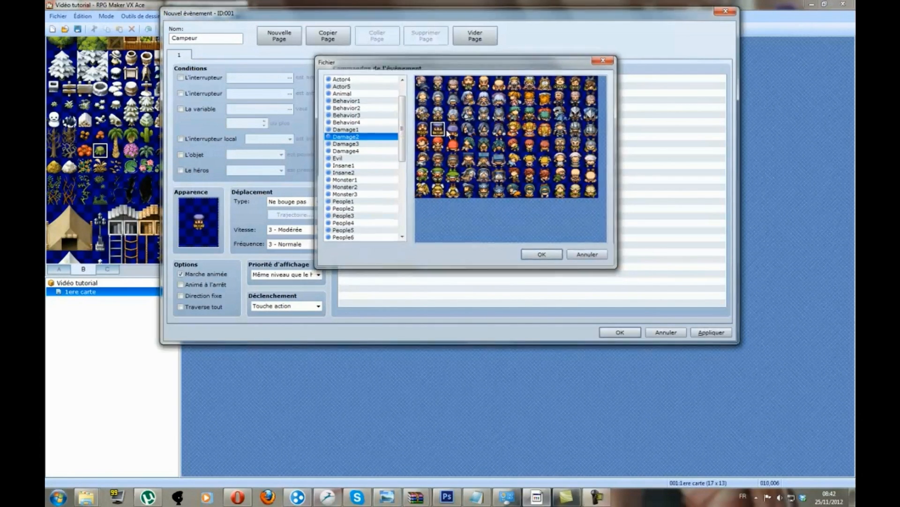
double_click(446, 129)
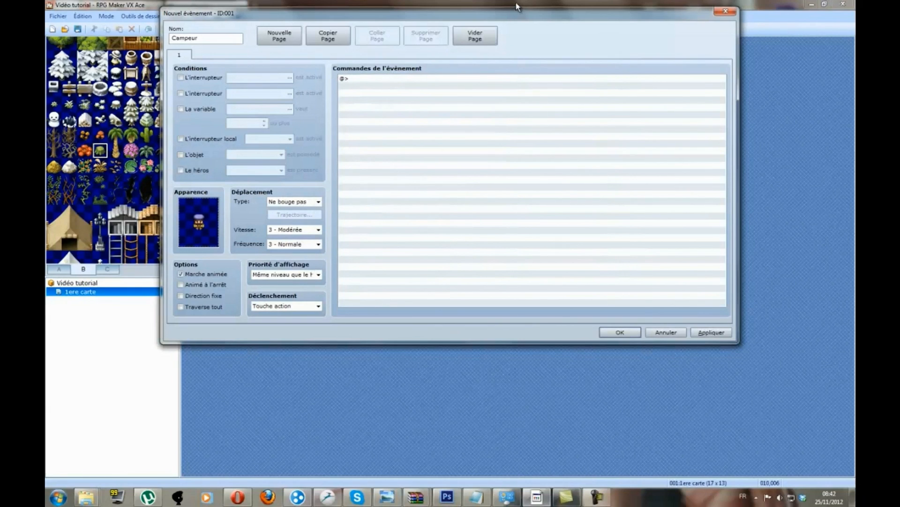
Step: Check the Campeur event's selected sprite in the Damage2 set and close the appearance selection
left_click_drag(522, 17, 530, 75)
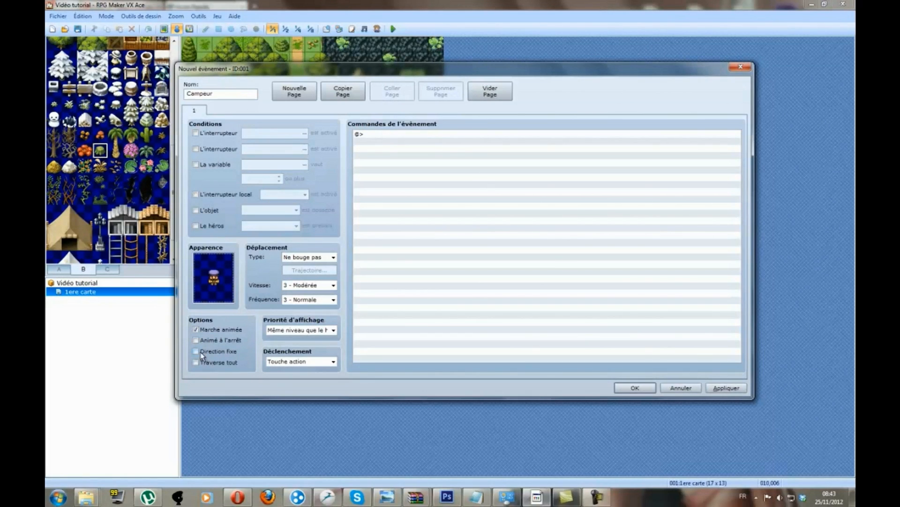
double_click(215, 281)
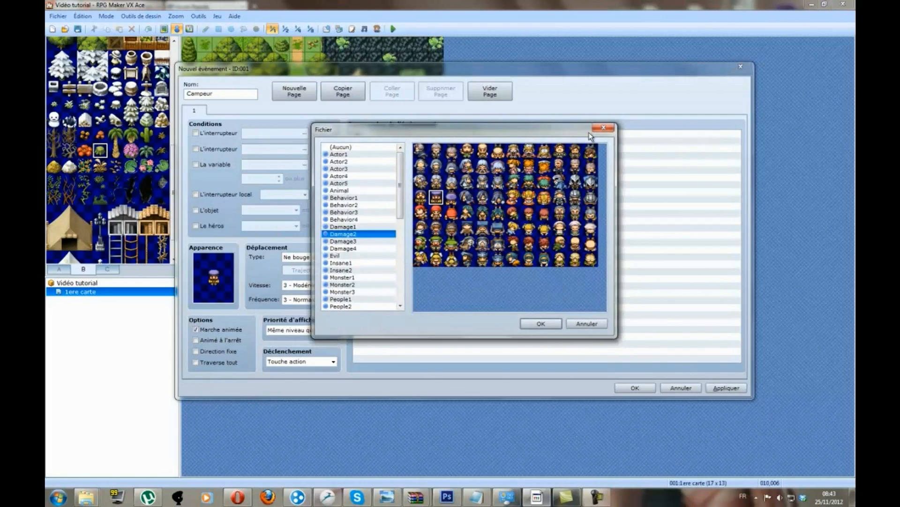
left_click(604, 128)
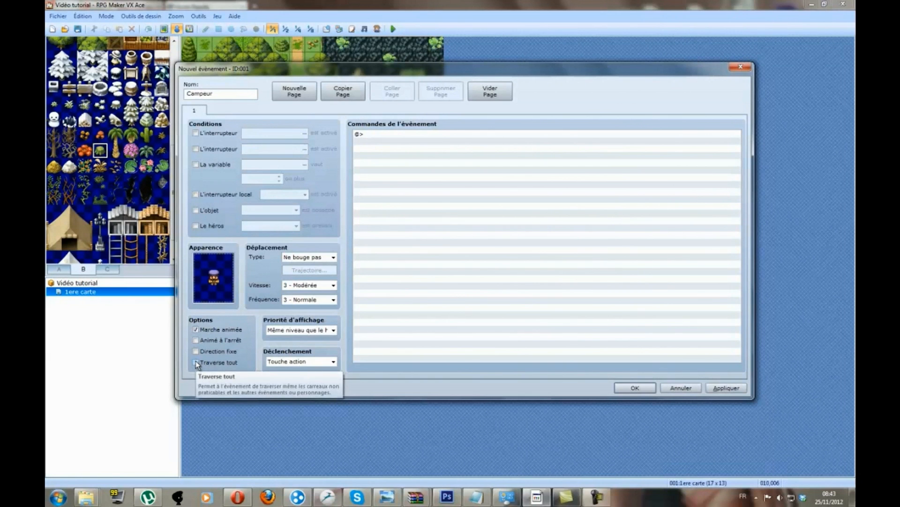
mouse_move(486, 68)
left_mouse_down()
mouse_move(468, 185)
mouse_move(363, 202)
mouse_move(471, 29)
mouse_move(490, 75)
left_mouse_up()
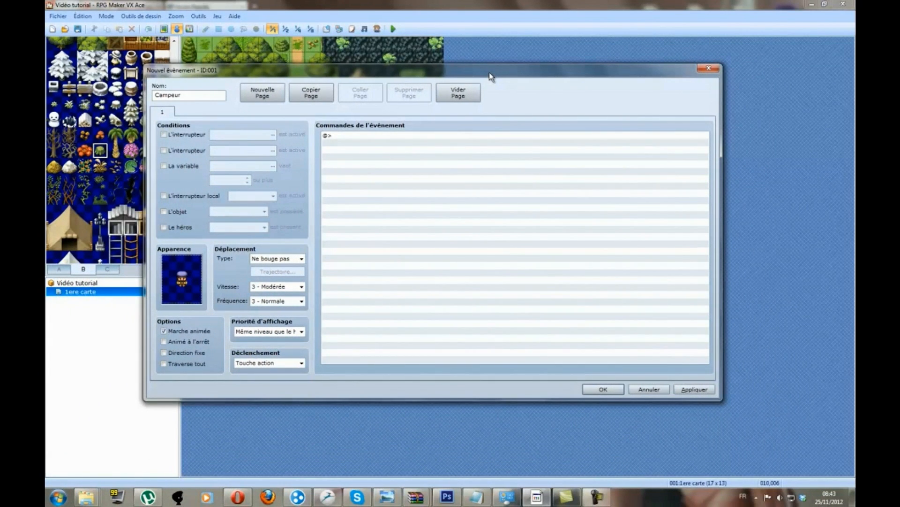
mouse_move(490, 76)
left_mouse_down()
mouse_move(499, 32)
mouse_move(500, 82)
mouse_move(490, 79)
left_mouse_up()
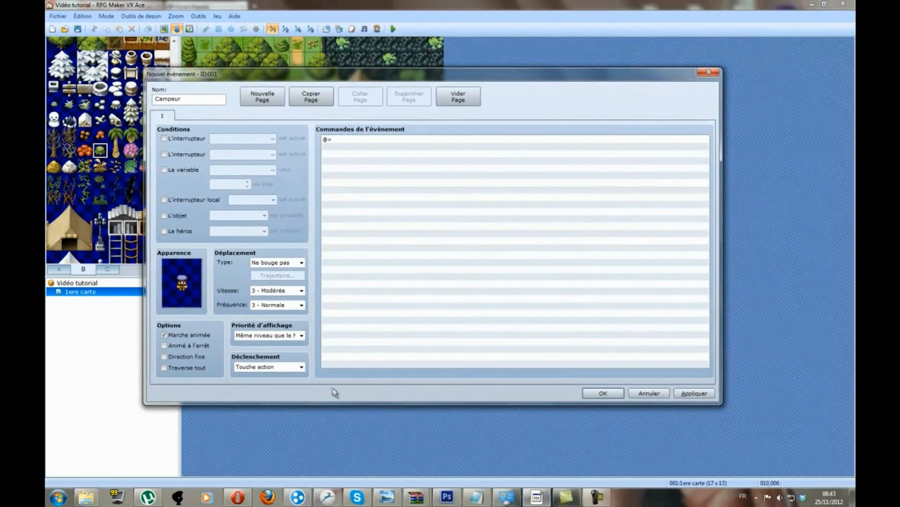
Step: Examine the display priority options for the Campeur event, keeping it at the same level as the hero
left_click(302, 335)
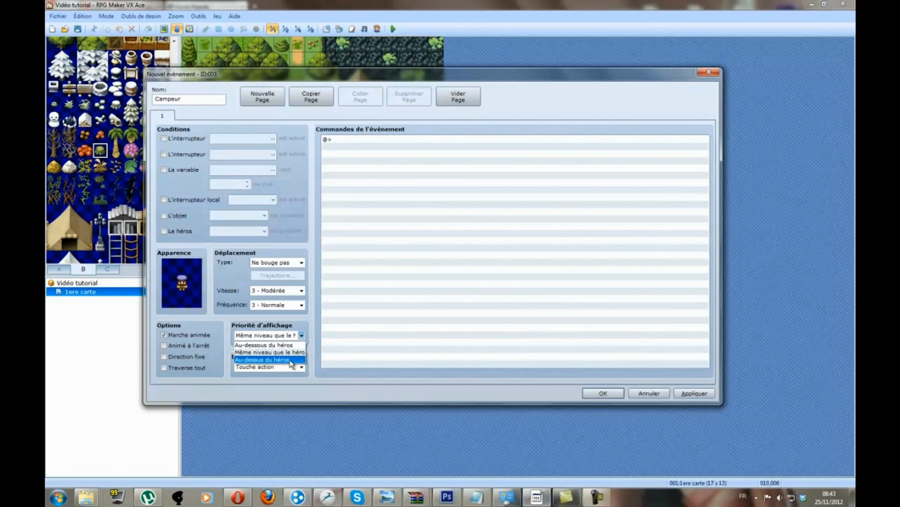
left_click(300, 317)
left_click_drag(389, 74, 477, 38)
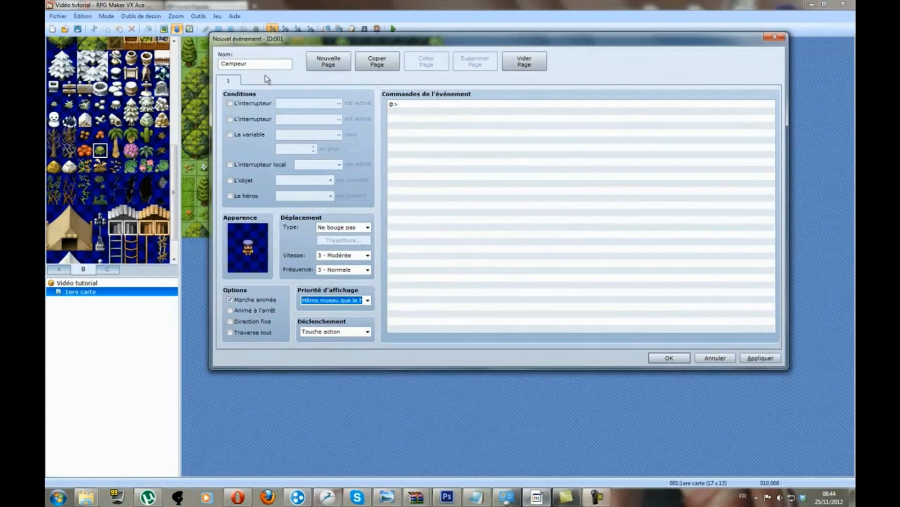
Step: Examine the trigger options for the Campeur event, keeping Touche action
key("Tab")
key("alt+Down")
key("Escape")
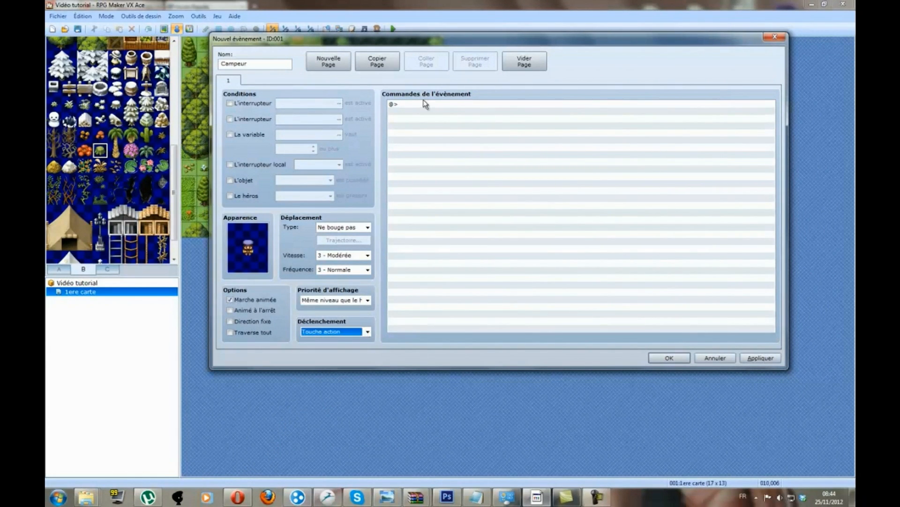
mouse_move(727, 39)
left_mouse_down()
mouse_move(691, 26)
mouse_move(715, 31)
left_mouse_up()
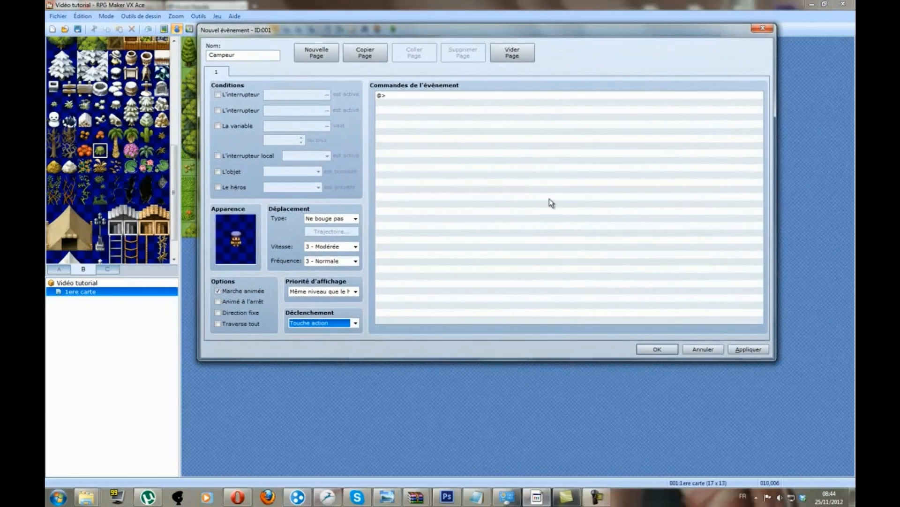
left_click(355, 322)
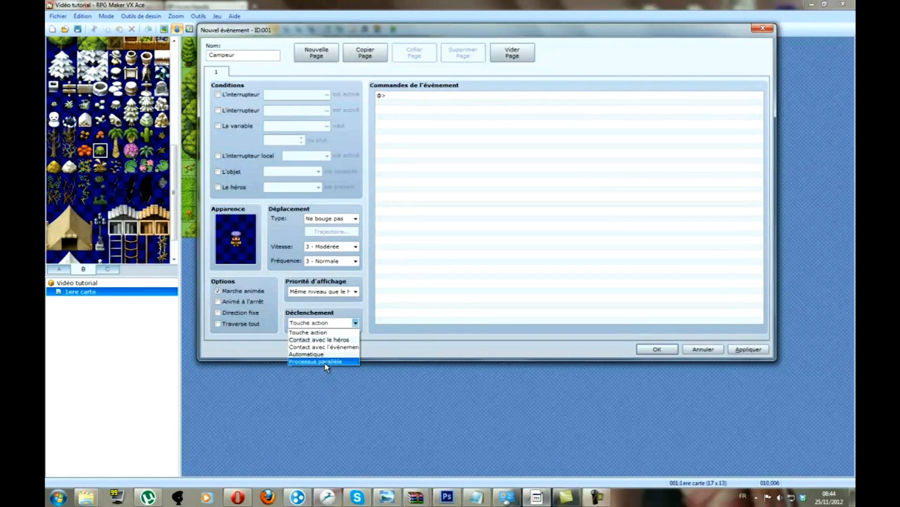
left_click(369, 163)
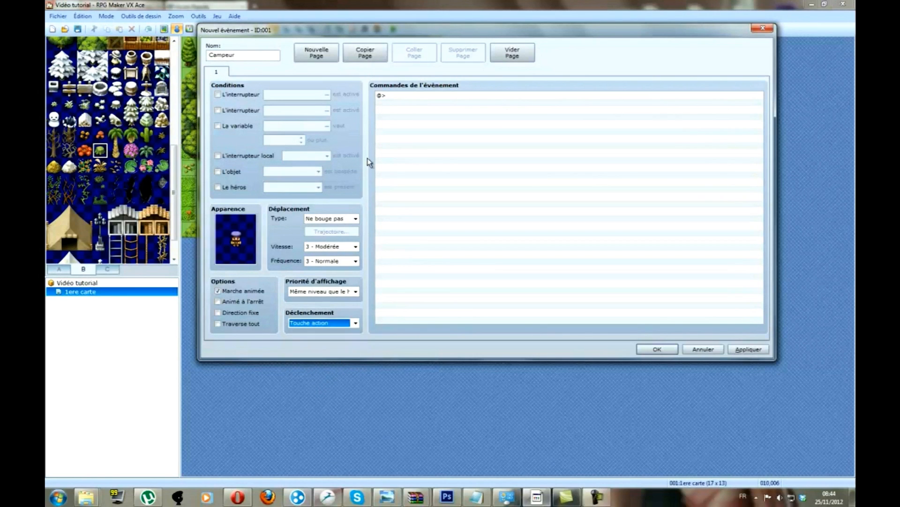
left_click(349, 327)
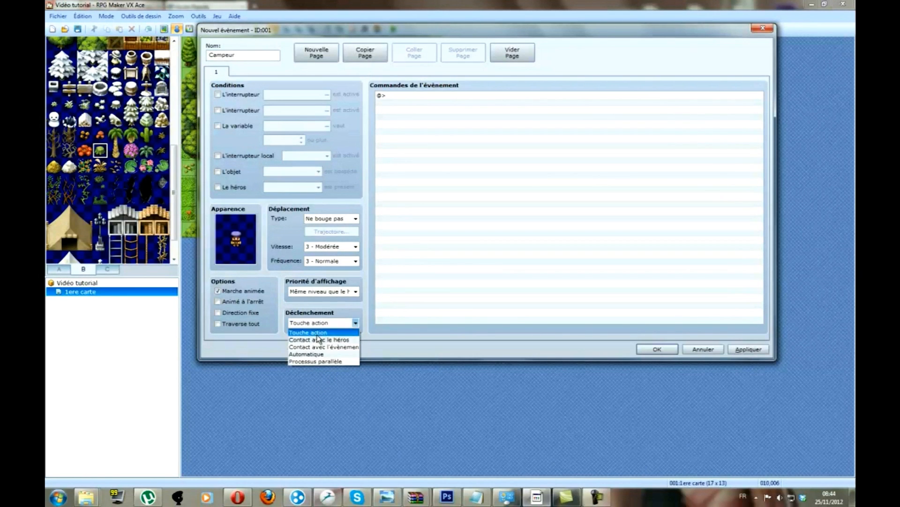
left_click(319, 328)
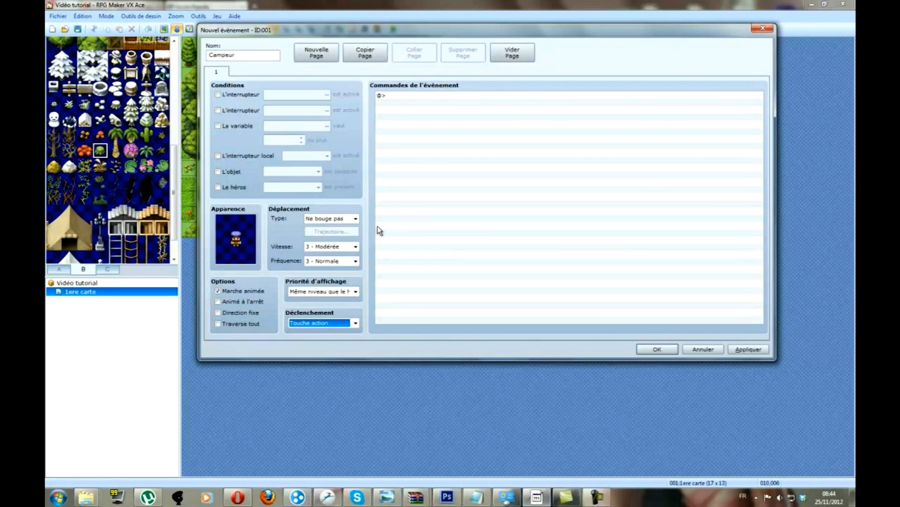
Step: Start inserting a command on the Campeur event's first line and browse the three pages of available event commands
left_click(393, 207)
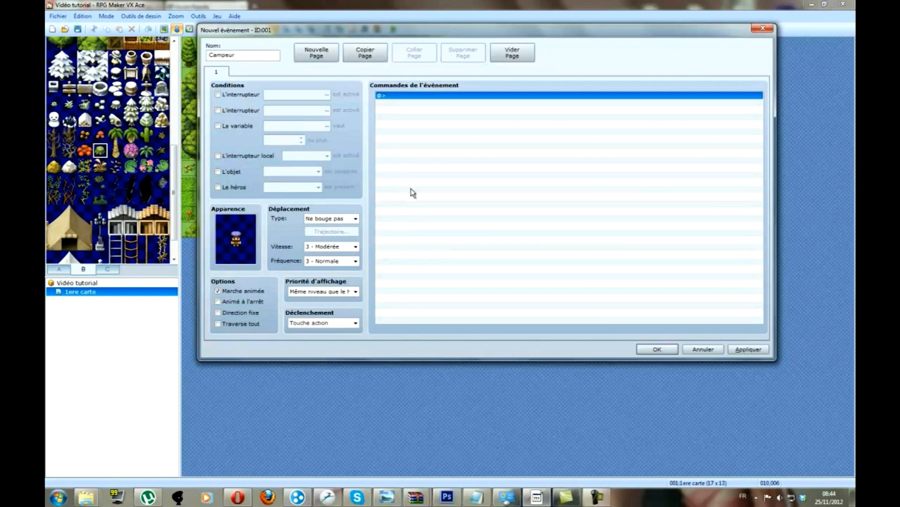
right_click(436, 97)
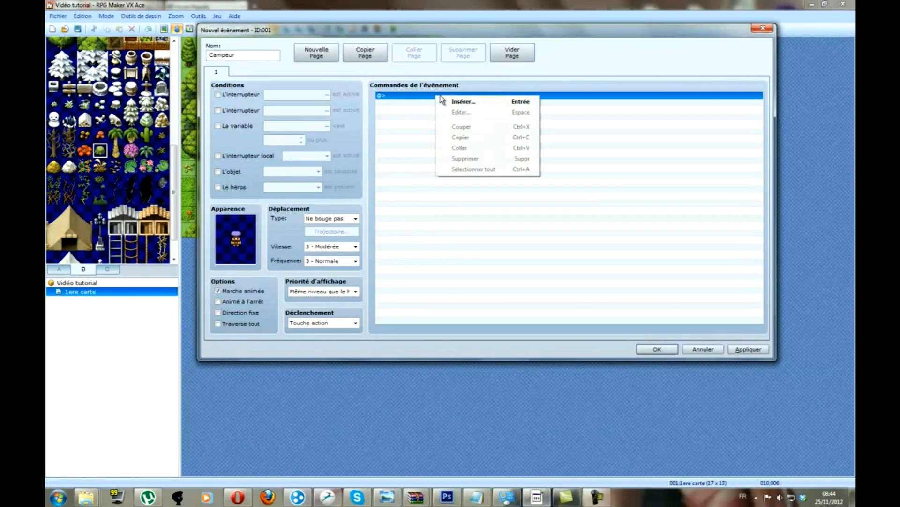
left_click(461, 103)
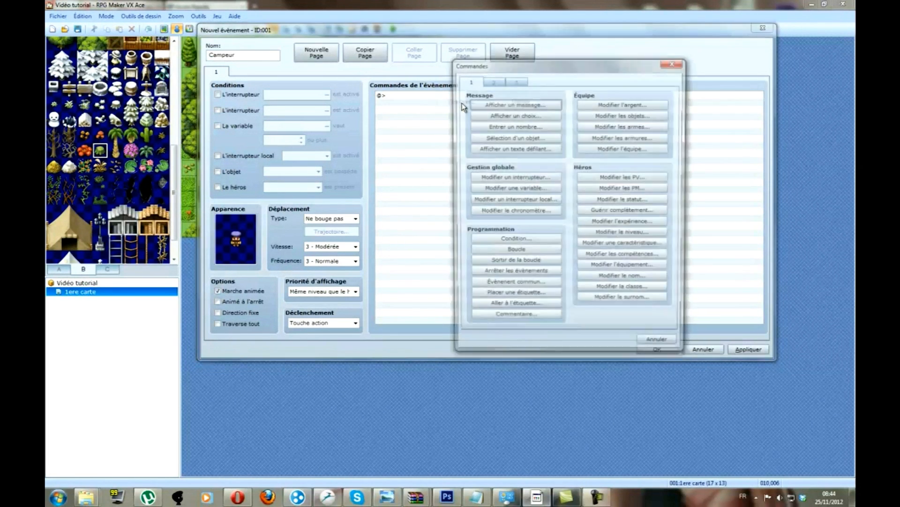
left_click(510, 80)
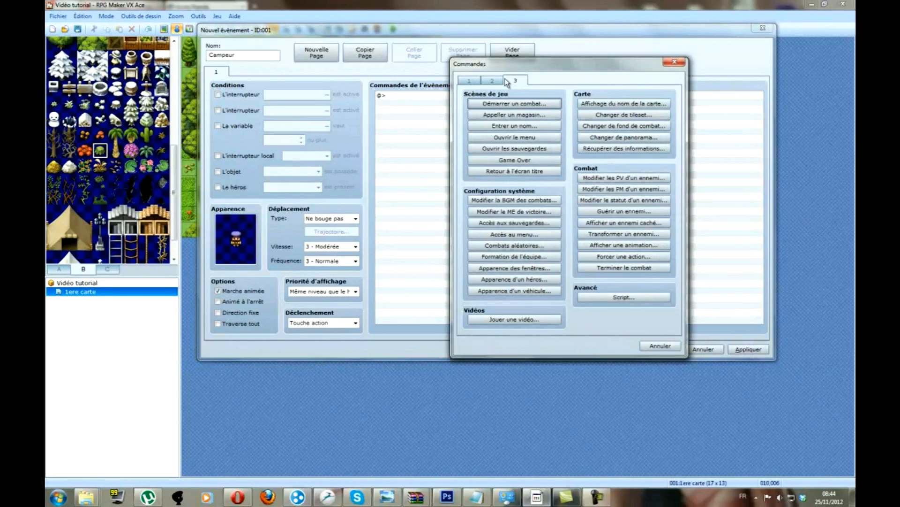
left_click(500, 81)
left_click(474, 81)
left_click(492, 81)
left_click(513, 82)
left_click(495, 81)
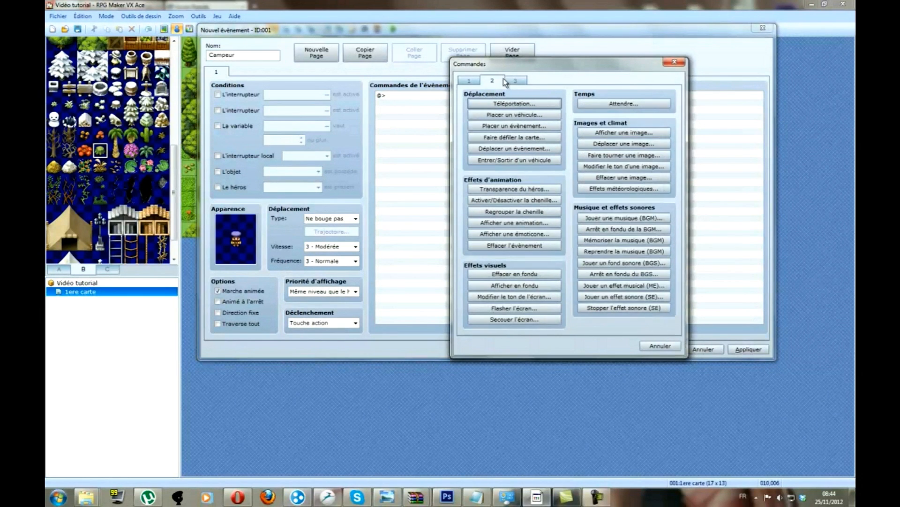
Step: Start an Afficher un message command for the Campeur event and move its window aside
left_click(477, 81)
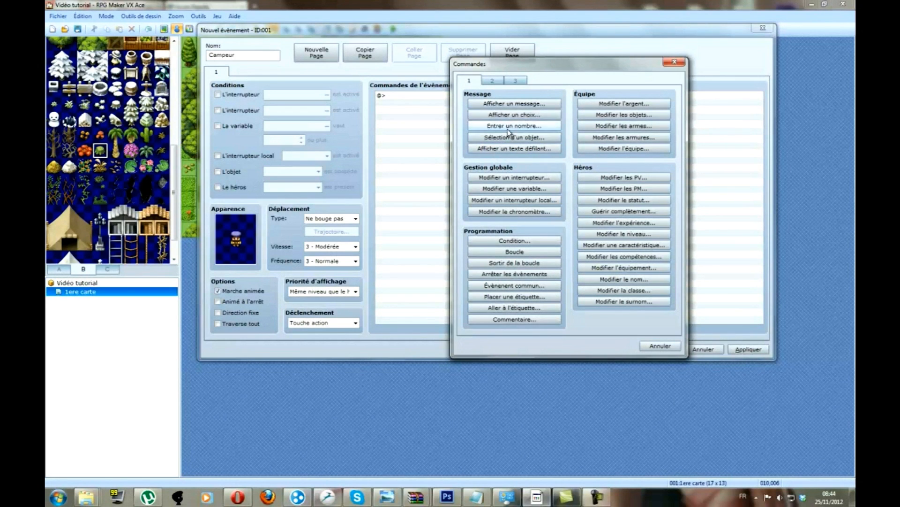
left_click(518, 106)
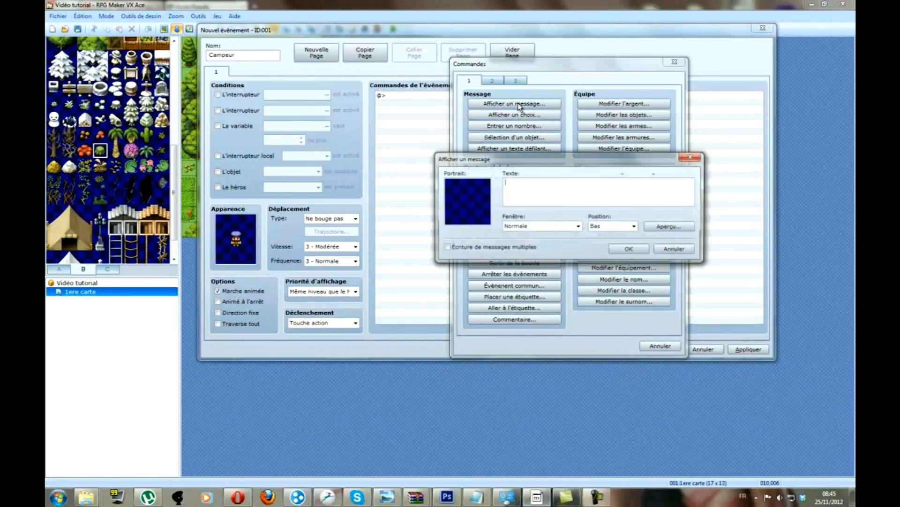
left_click_drag(490, 156, 384, 163)
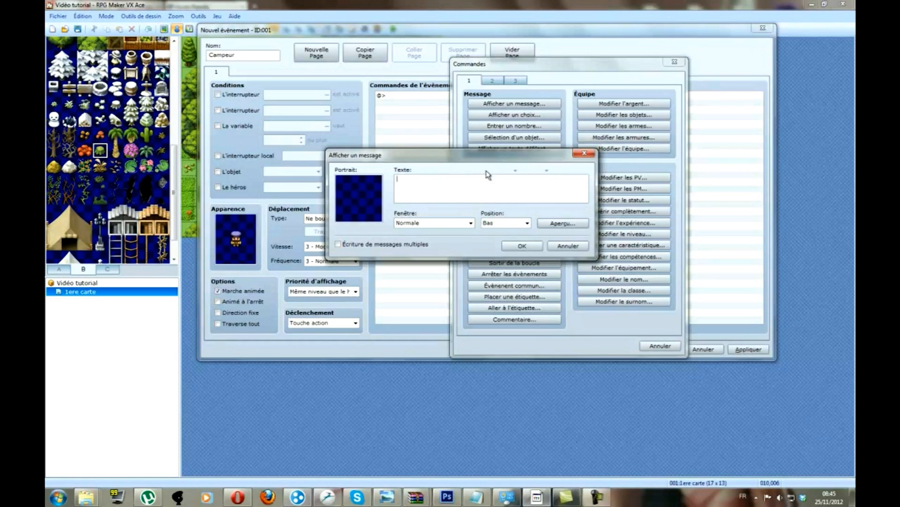
Step: Fill the message line with repeated "l" and "a" characters and preview how much text fits on one line
type("Illlllllllllllllllllllllllllllllllllllllllllllllllllllllllllll")
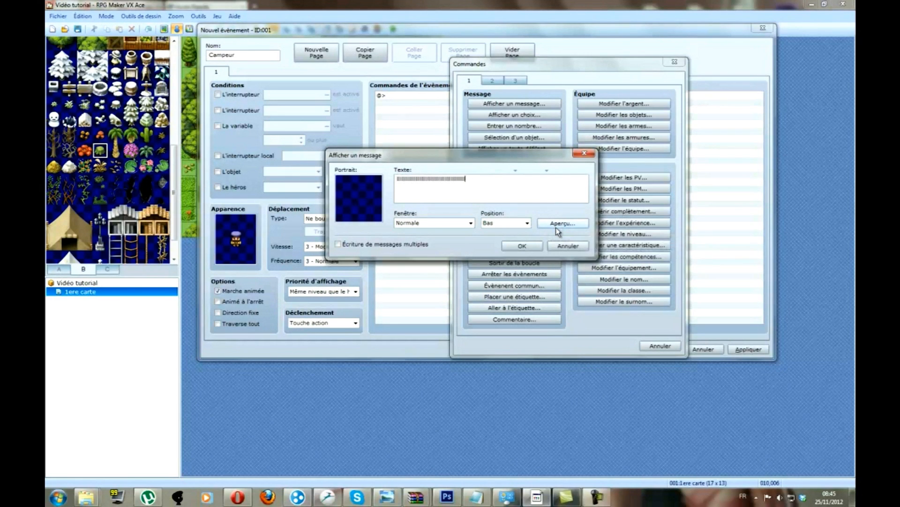
type("lllllllllllllllllllllllllllllllllllllllll")
left_click(558, 226)
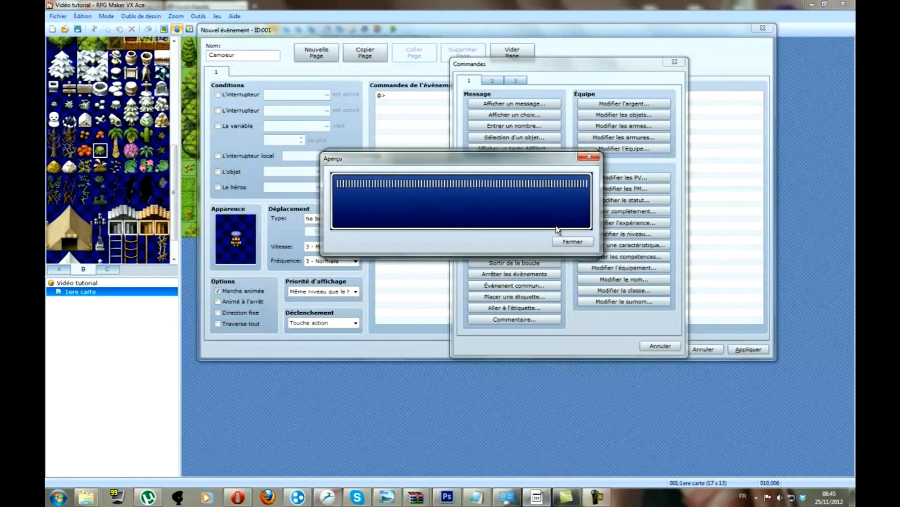
left_click(589, 157)
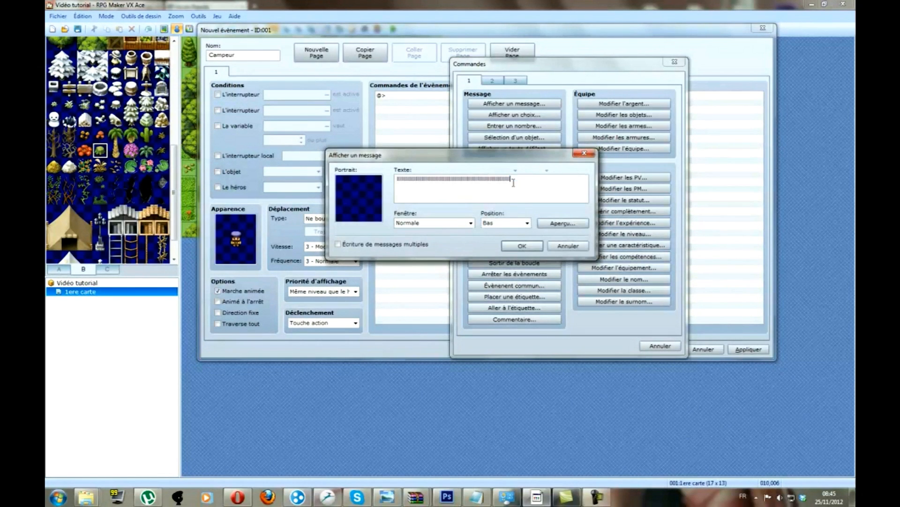
type("aaaaaaaaaaaaaa")
left_click(558, 223)
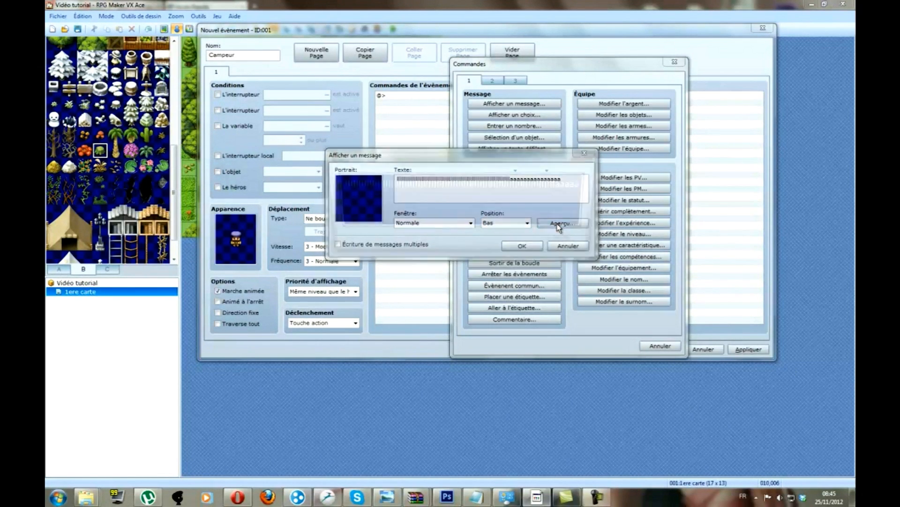
left_click(589, 156)
Step: Replace the filler text with the message "Bonjour comment vas-tu ?" and preview it
key("ctrl+a")
key("BackSpace")
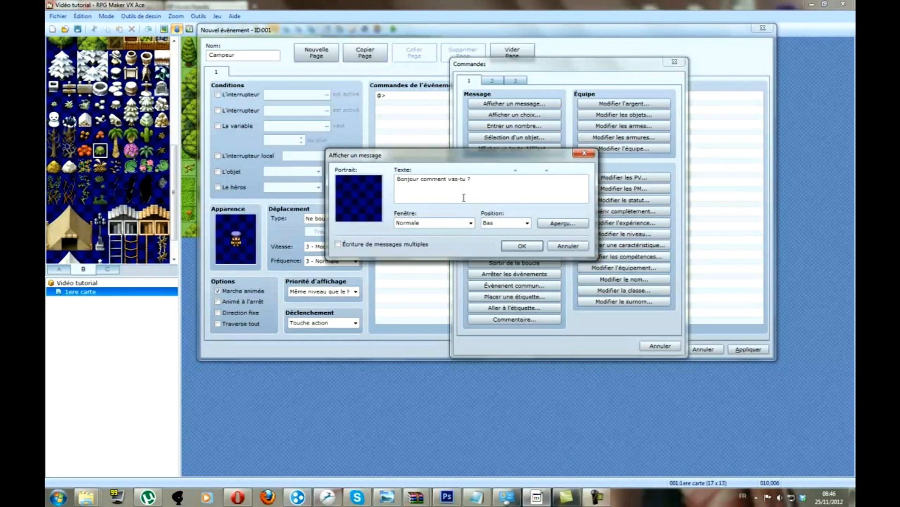
mouse_move(353, 170)
left_click(558, 225)
left_click(589, 157)
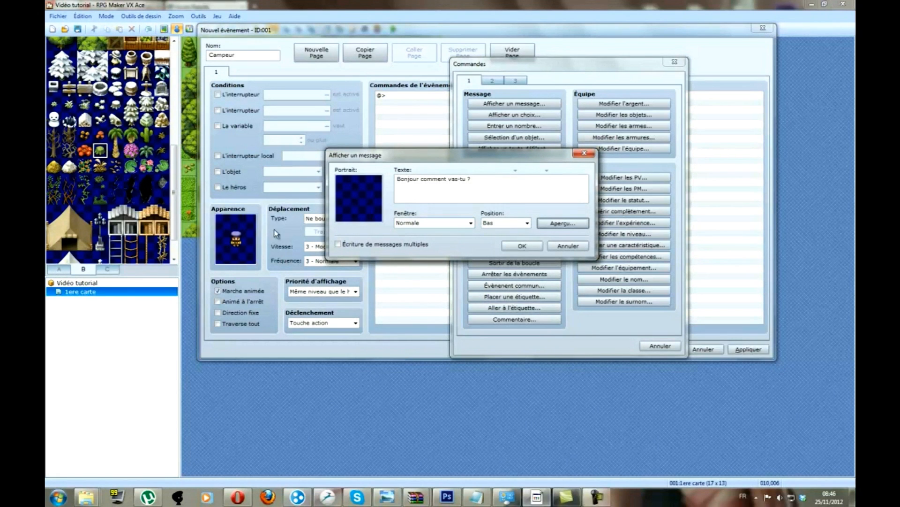
Step: Open the message's portrait selection, browse the People sets and select the moustached man with the blue cap in People2
double_click(355, 212)
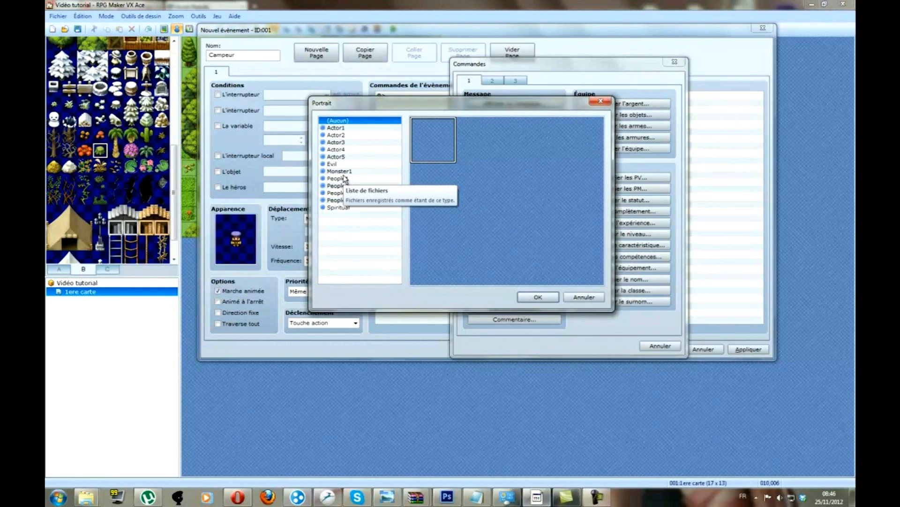
left_click(344, 200)
left_click(345, 186)
left_click(348, 179)
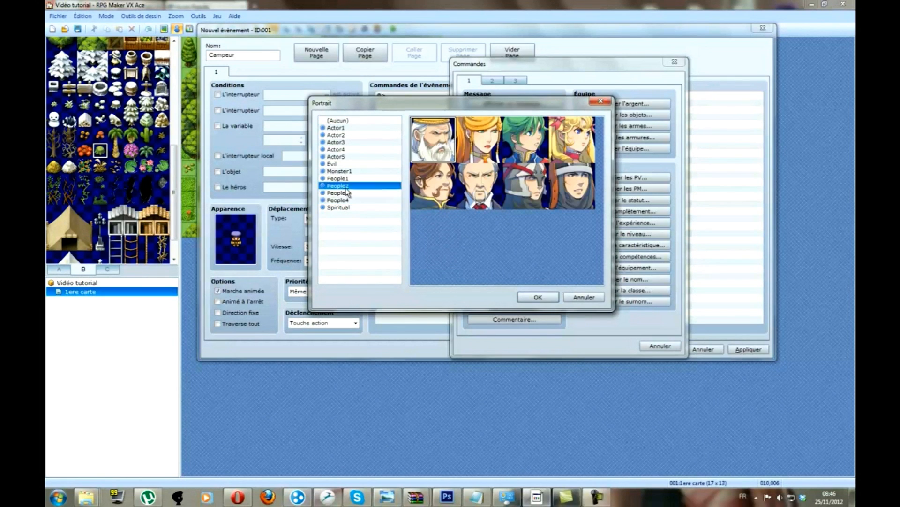
left_click(349, 165)
left_click(349, 186)
left_click(348, 193)
left_click(347, 187)
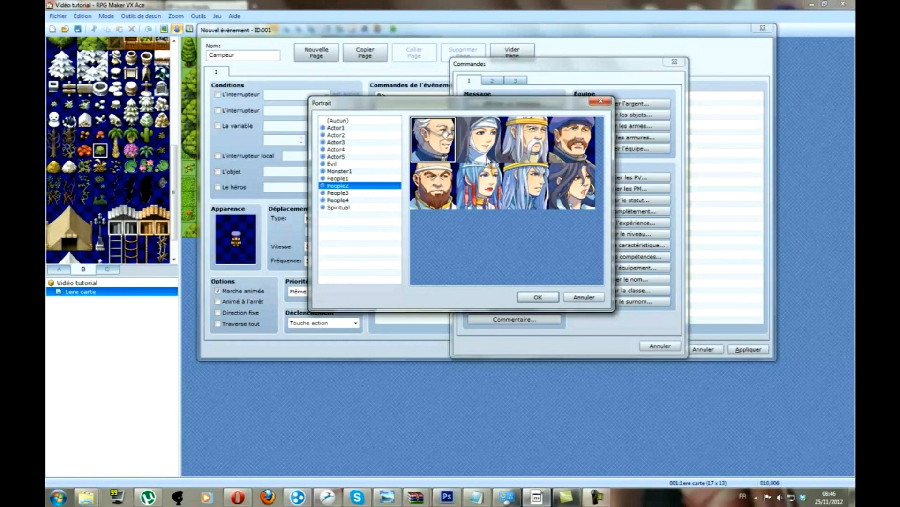
left_click(575, 146)
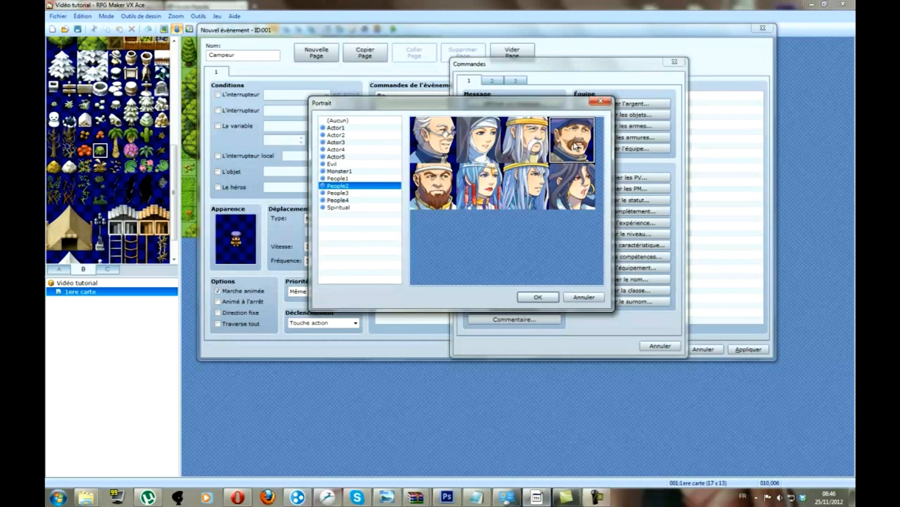
Step: Look through the Actor, Monster1 and People1 portrait sets, then assign the moustached man with the blue cap from People2
left_click(382, 135)
left_click(385, 149)
left_click(378, 170)
left_click(361, 178)
left_click(360, 186)
double_click(579, 149)
Step: Preview the message with its portrait and close the preview
left_click(562, 224)
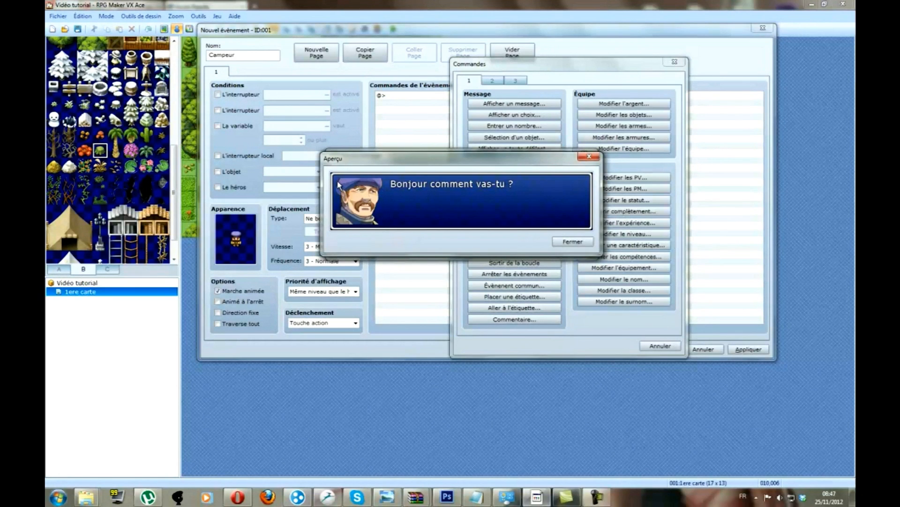
left_click_drag(358, 161, 332, 161)
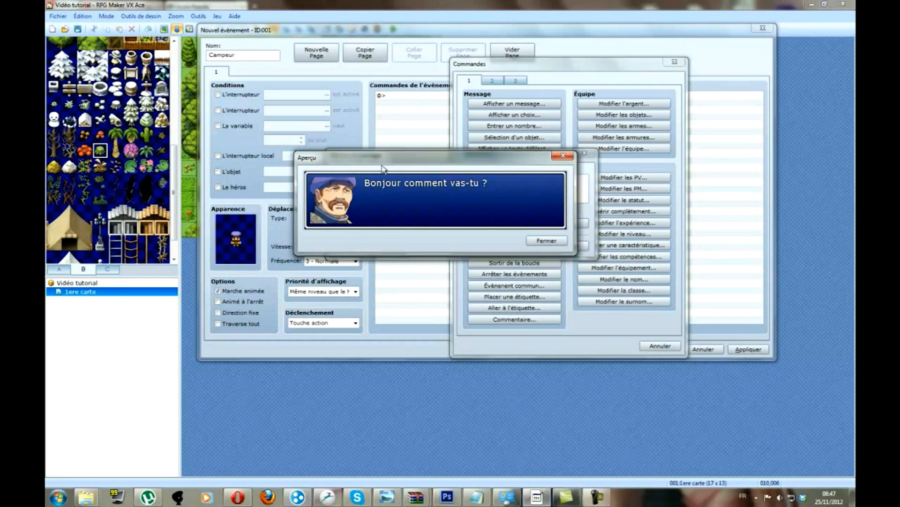
left_click(564, 156)
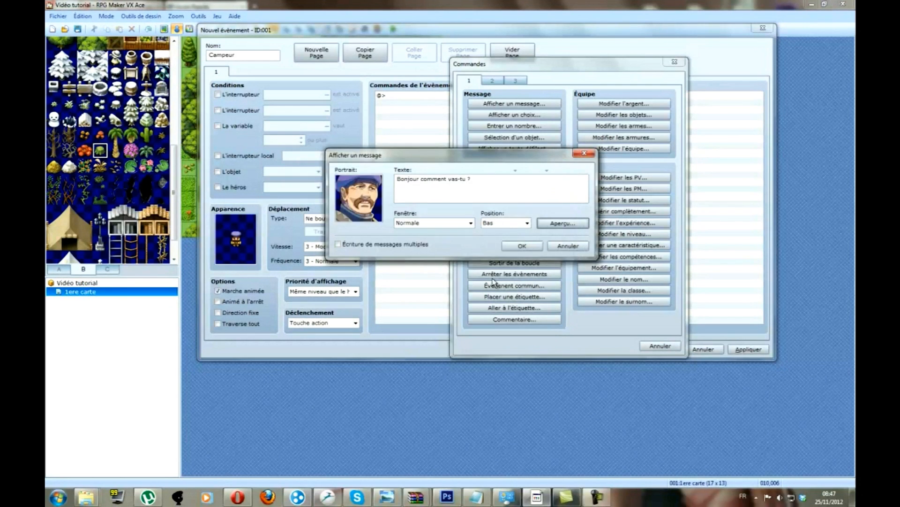
Step: Examine the window style options for the message, keep Normale and preview the result
left_click(471, 223)
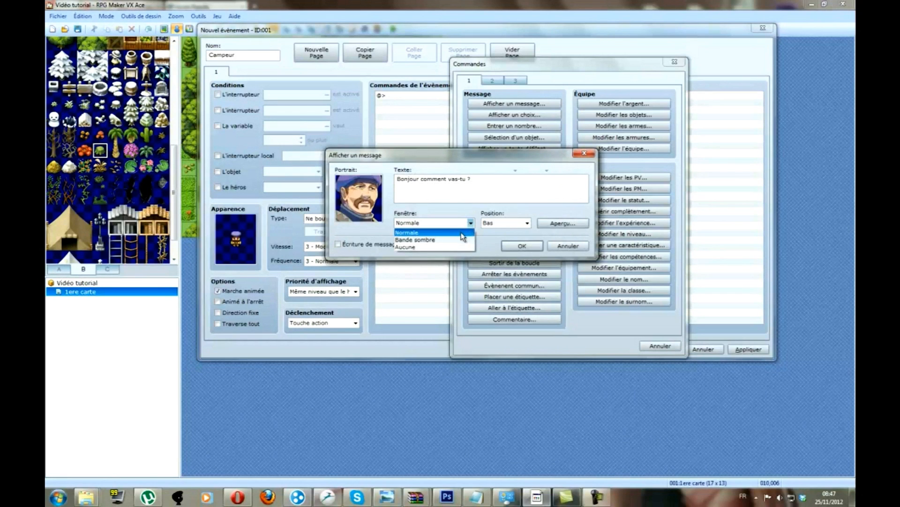
left_click(466, 232)
left_click(471, 222)
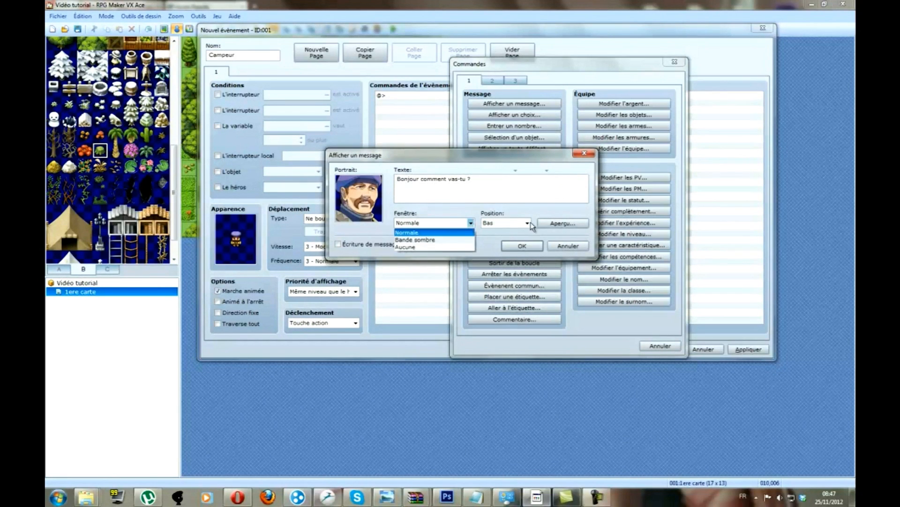
left_click(421, 232)
left_click(558, 224)
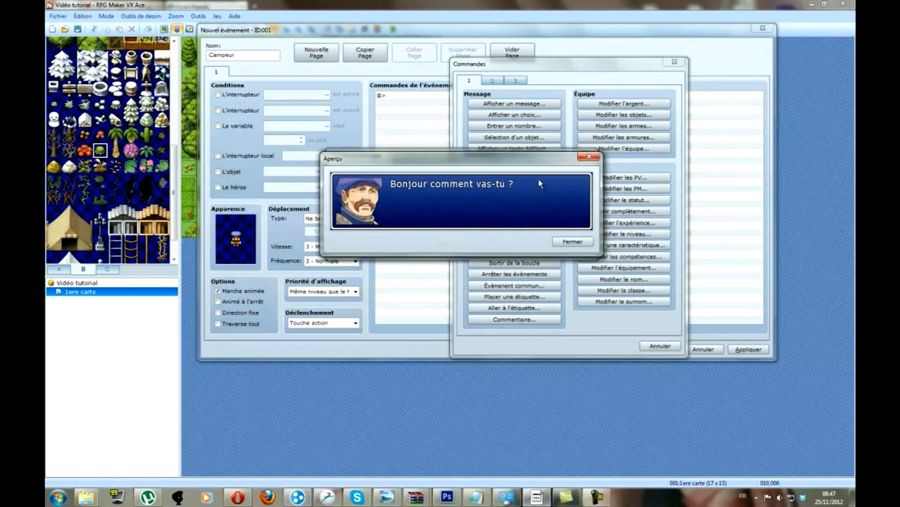
left_click(589, 156)
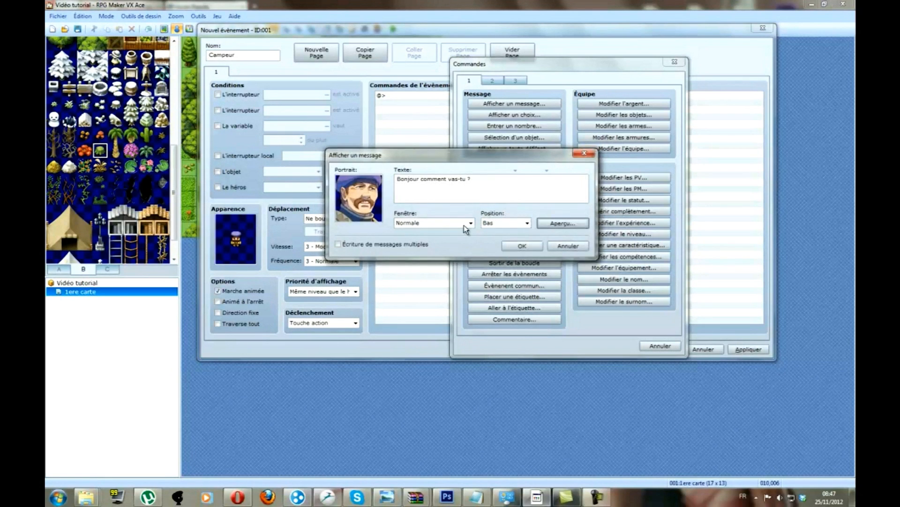
Step: Try the Bande sombre and Aucune window styles for the message, previewing each one
left_click(469, 226)
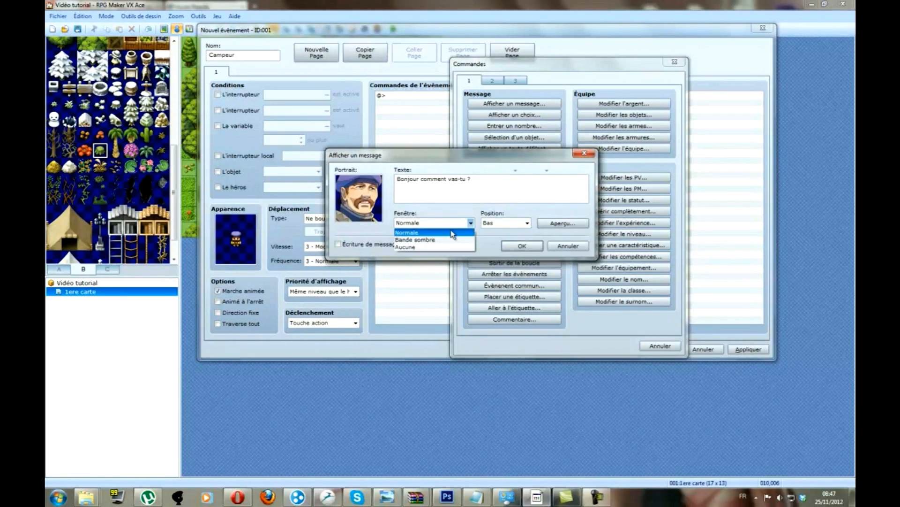
left_click(418, 239)
left_click(577, 224)
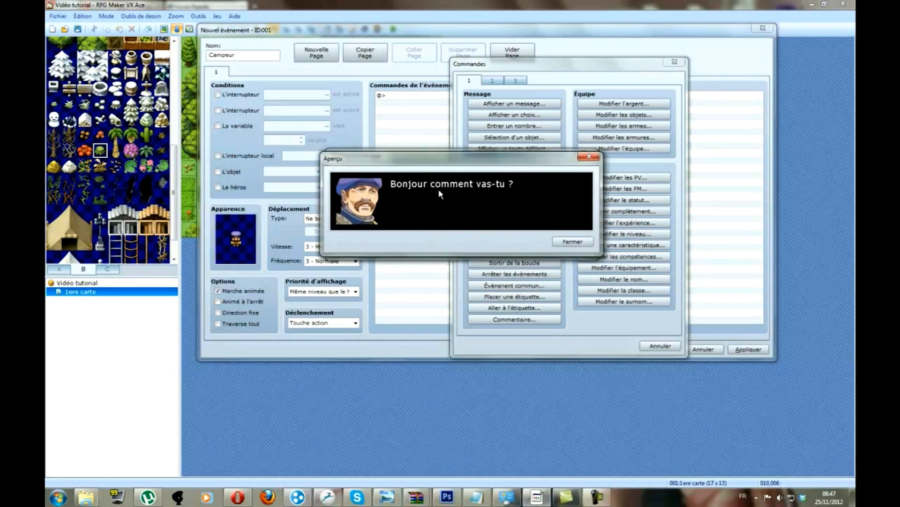
left_click(589, 156)
left_click(470, 223)
left_click(438, 243)
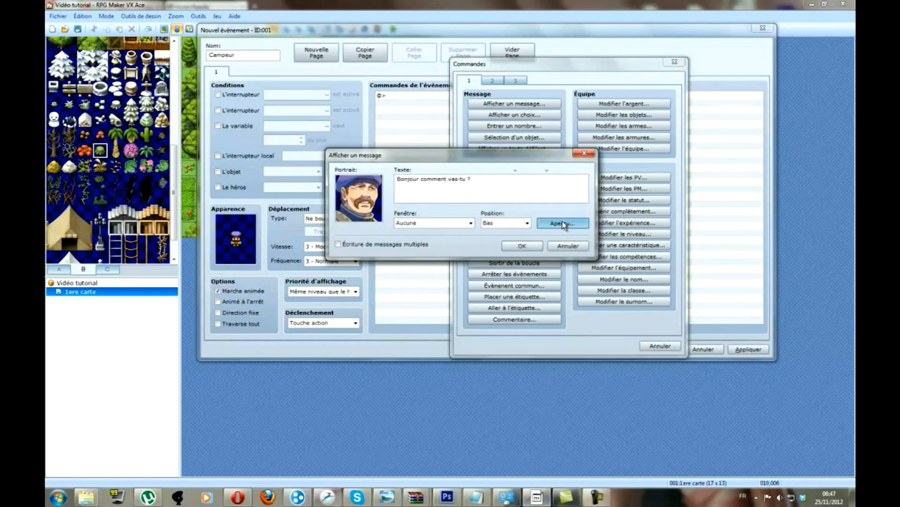
left_click(562, 222)
left_click(586, 160)
Step: Set the message's window style back to Normale and preview it
left_click(470, 223)
left_click(449, 232)
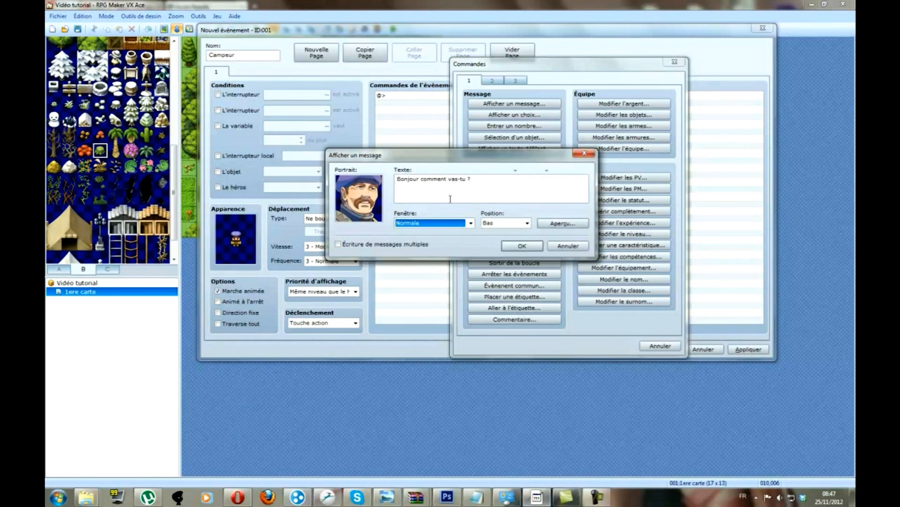
left_click(561, 223)
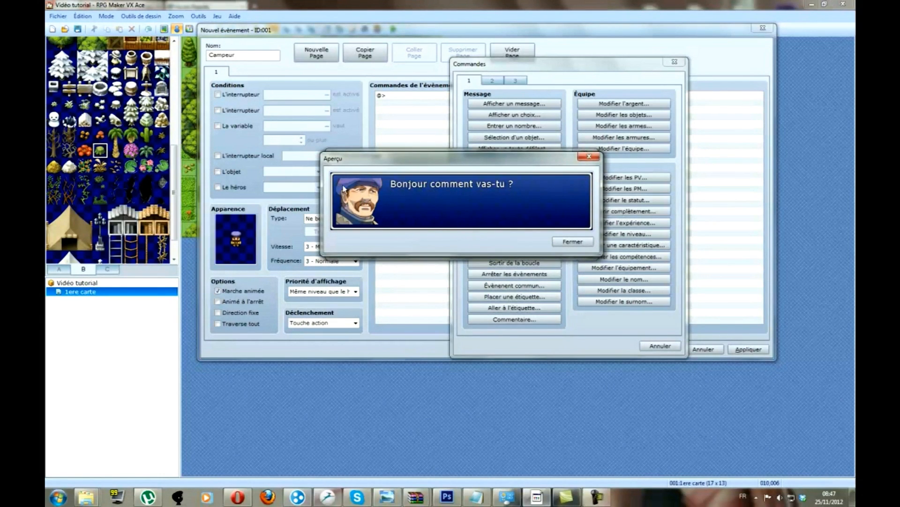
left_click(589, 156)
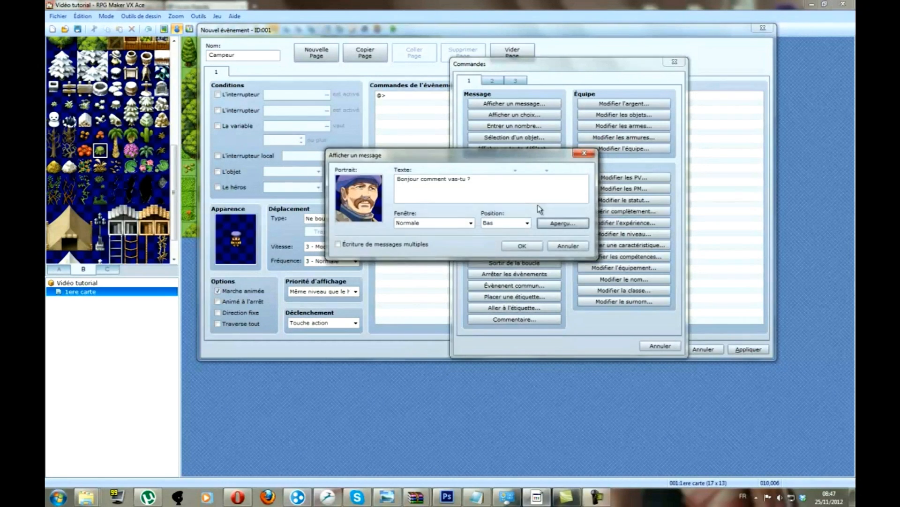
Step: Try the Haut and Centre positions for the message window, then return it to Bas
left_click(527, 223)
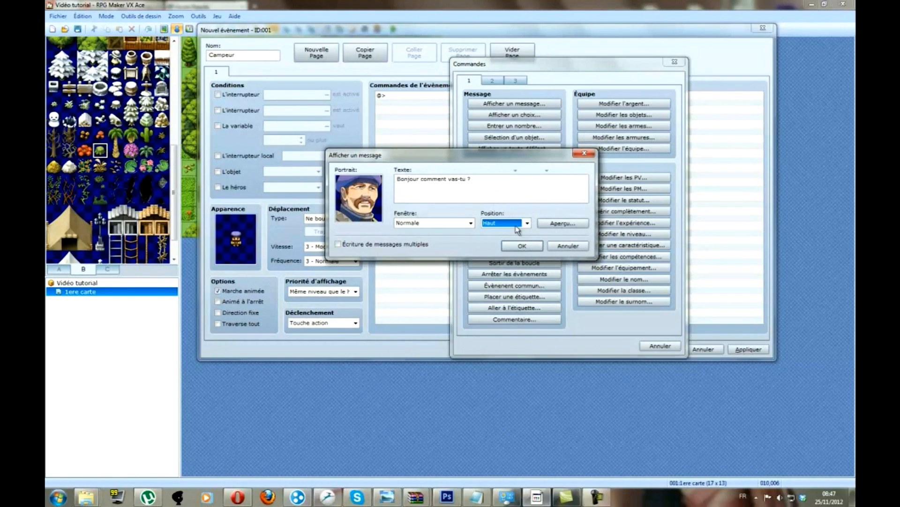
left_click(527, 223)
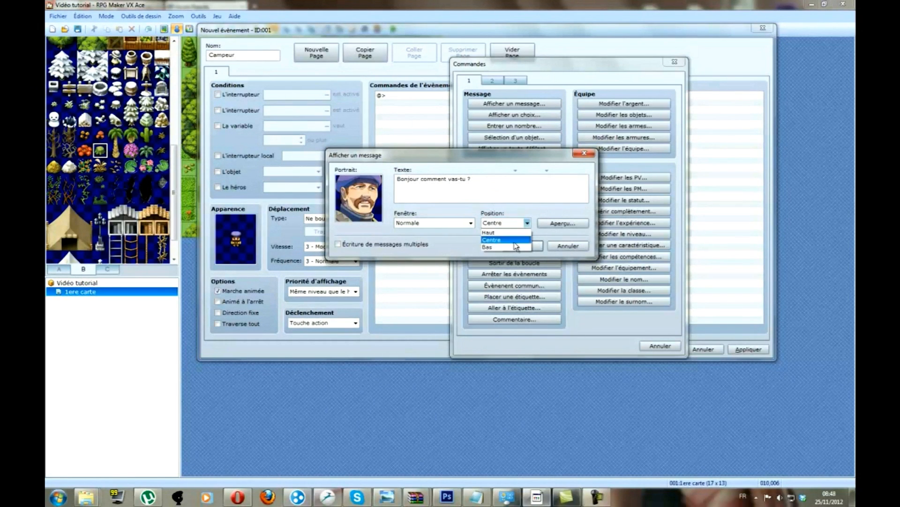
left_click(518, 248)
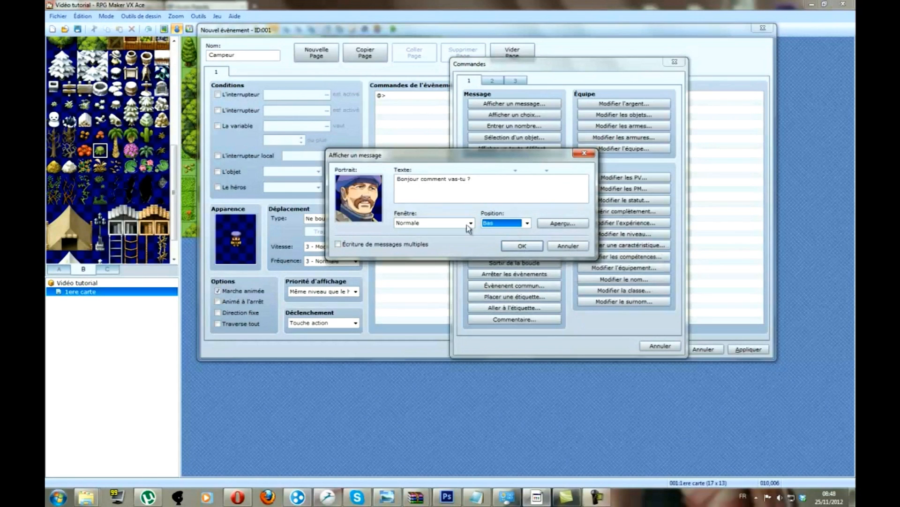
Step: Try the Écriture de messages multiples option on the message text and switch it back off
left_click(338, 244)
left_click(483, 183)
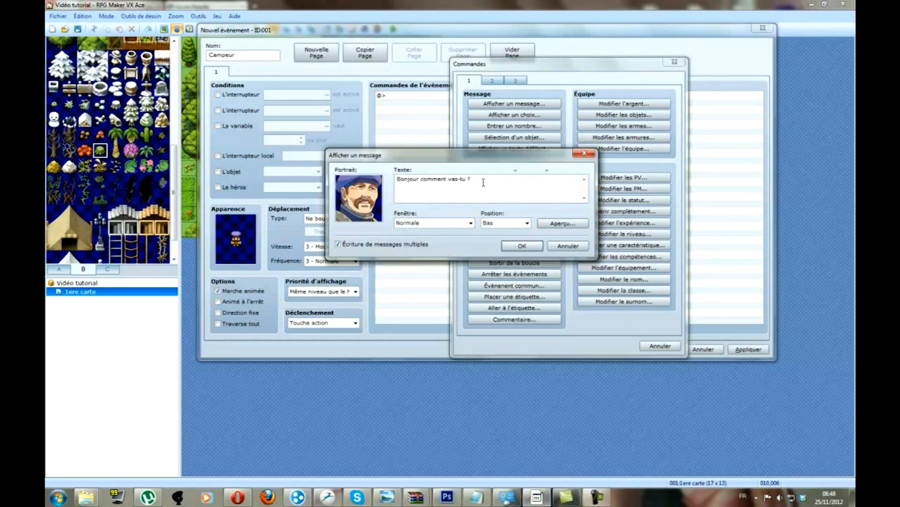
left_click(338, 244)
left_click(439, 179)
left_click(557, 200)
left_click(354, 245)
left_click(340, 247)
Step: Confirm the message command and validate the Campeur event onto the map
left_click(522, 246)
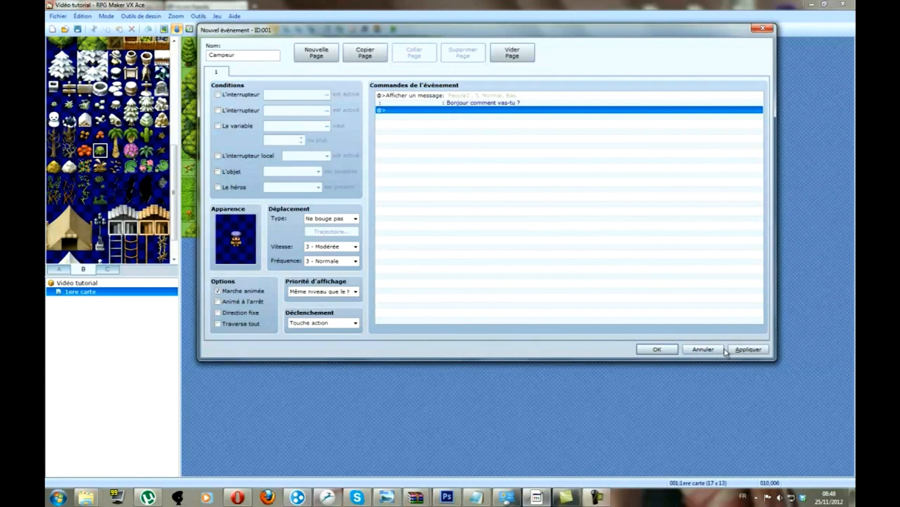
left_click(658, 349)
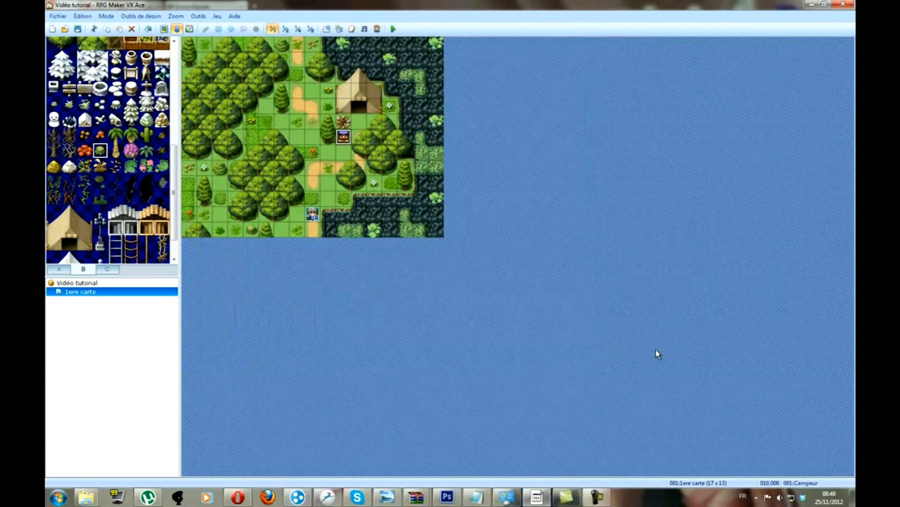
Step: Launch a playtest of the map, start a new game and walk the hero up the path towards the campsite
left_click(393, 29)
left_click(417, 269)
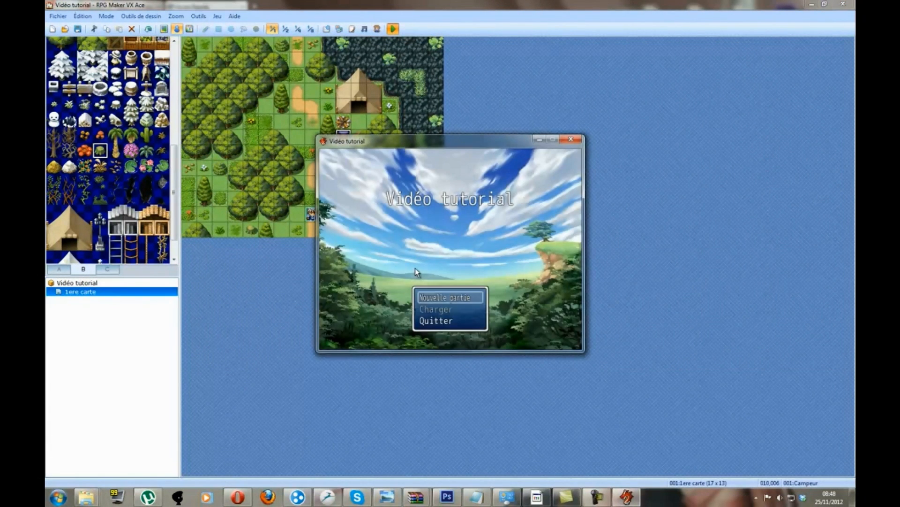
key("Return")
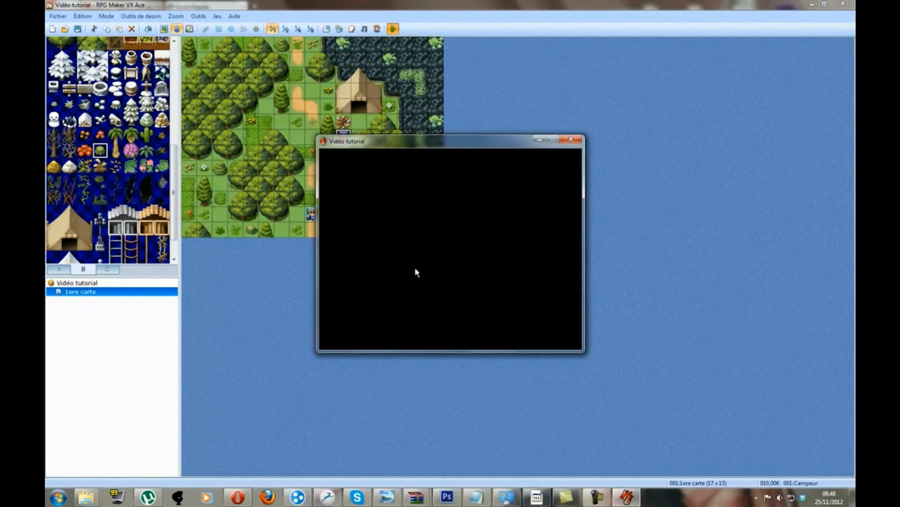
key("Up")
key("Up")
key("Up")
key("Up")
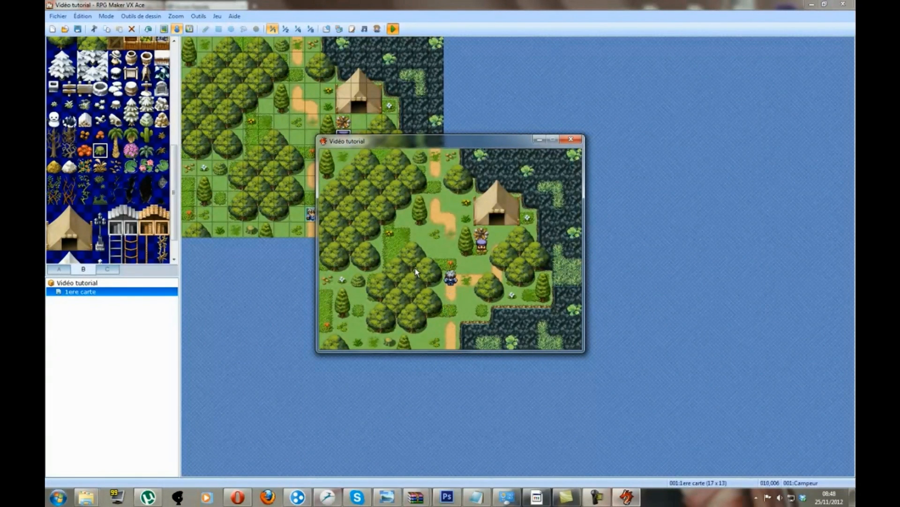
Step: Bring the hero in front of the camper, talk to him through his greeting and end the playtest
key("Right")
key("Right")
key("Down")
key("Up")
key("Return")
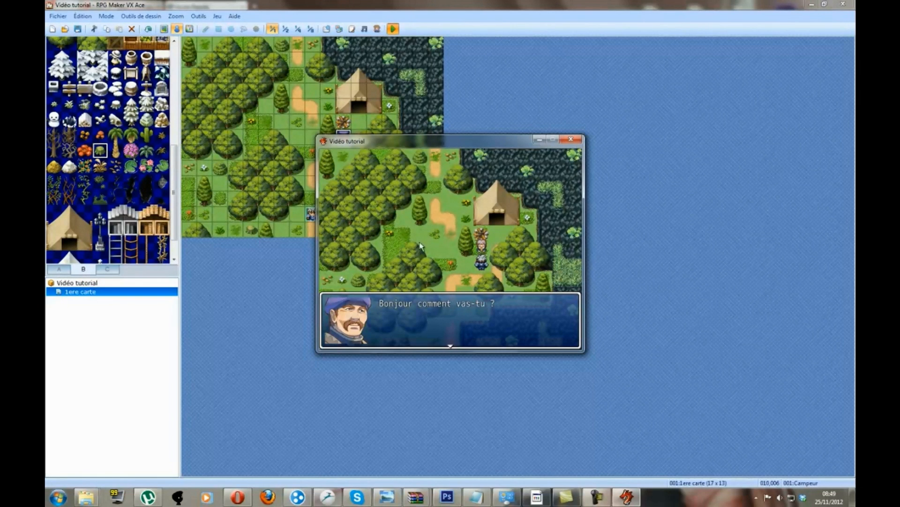
key("Return")
left_click(571, 139)
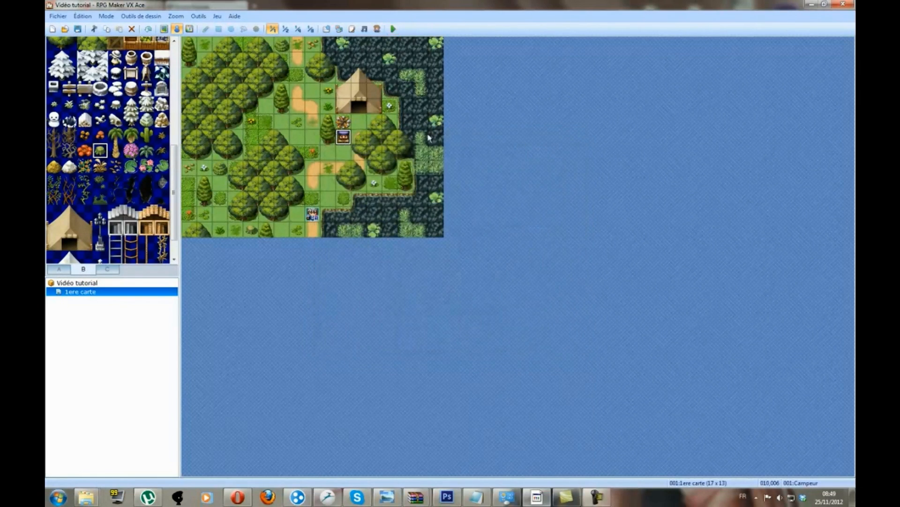
Step: Enable the Direction fixe option on the Campeur event and validate the event
right_click(352, 138)
left_click(363, 140)
double_click(199, 291)
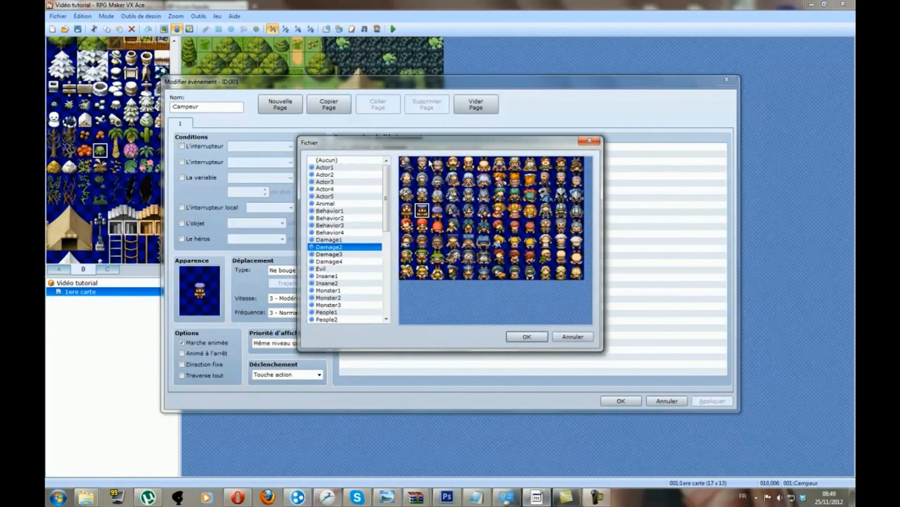
left_click(589, 140)
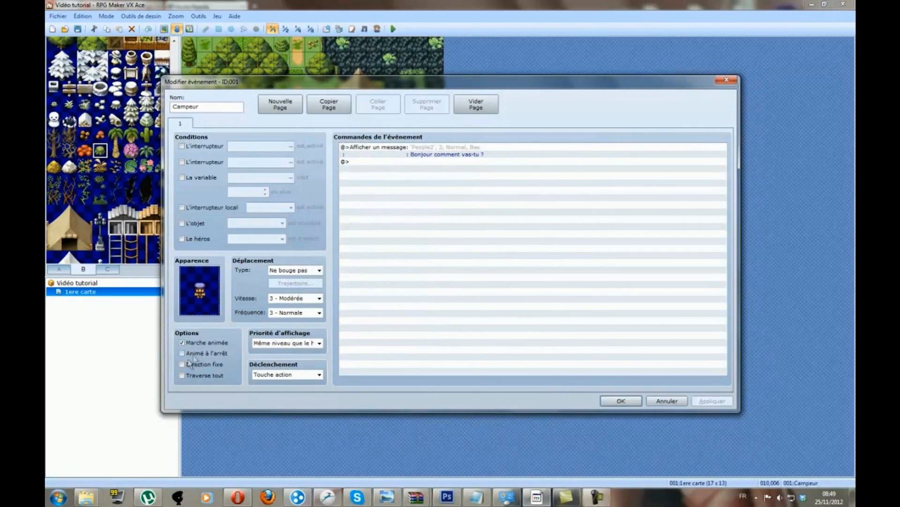
left_click(185, 364)
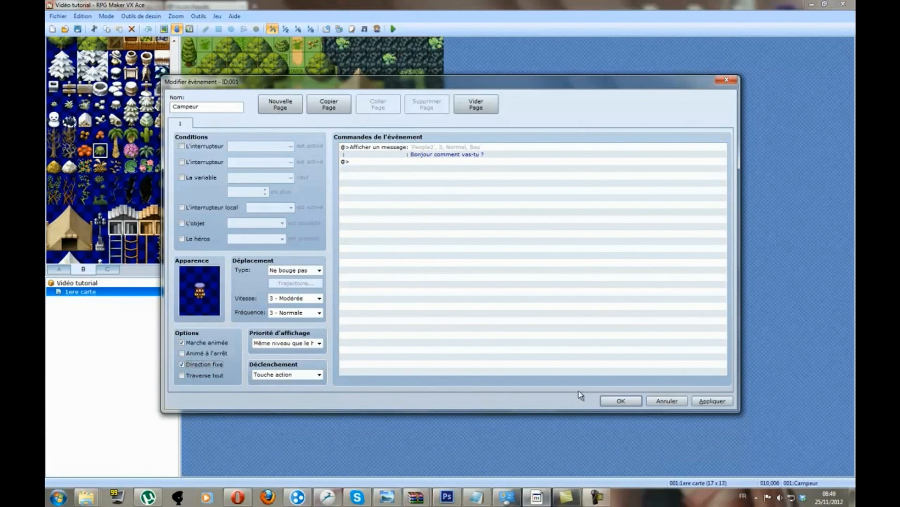
left_click(620, 400)
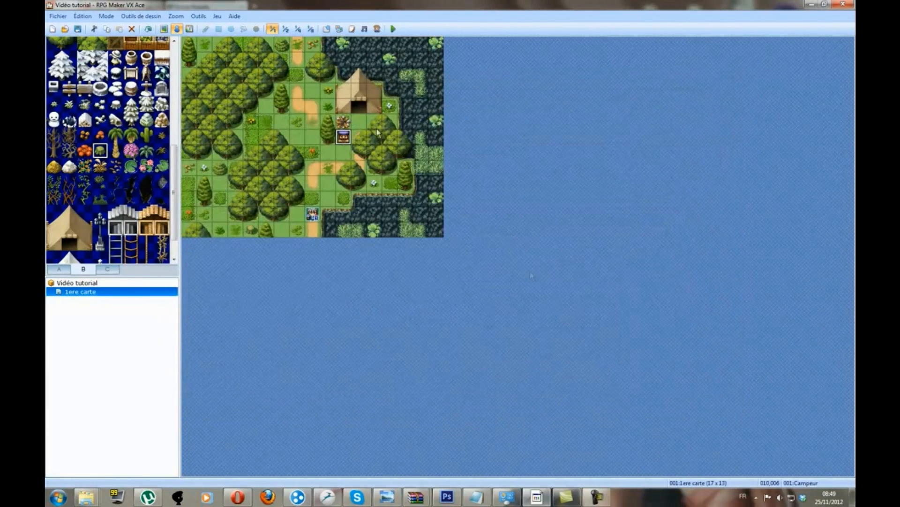
Step: Playtest the map in a new game and talk to the camper from below to check his facing direction
left_click(393, 28)
left_click(412, 267)
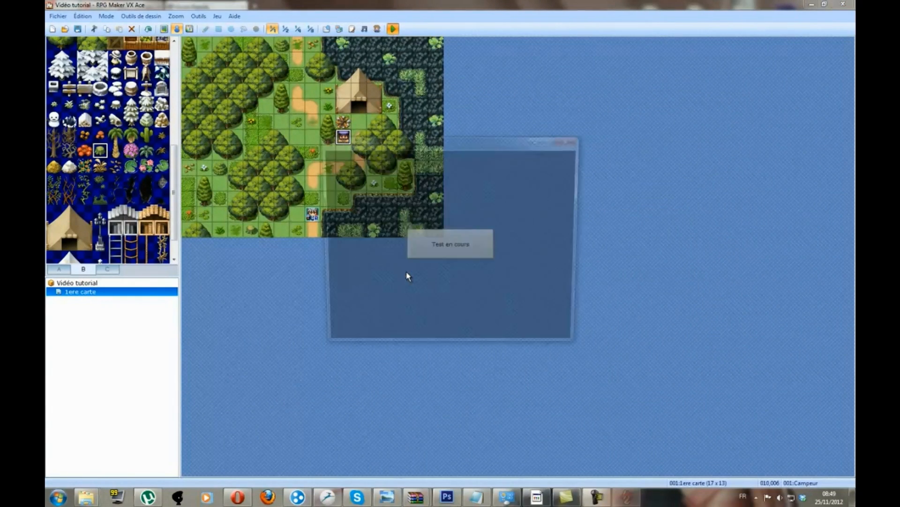
key("Return")
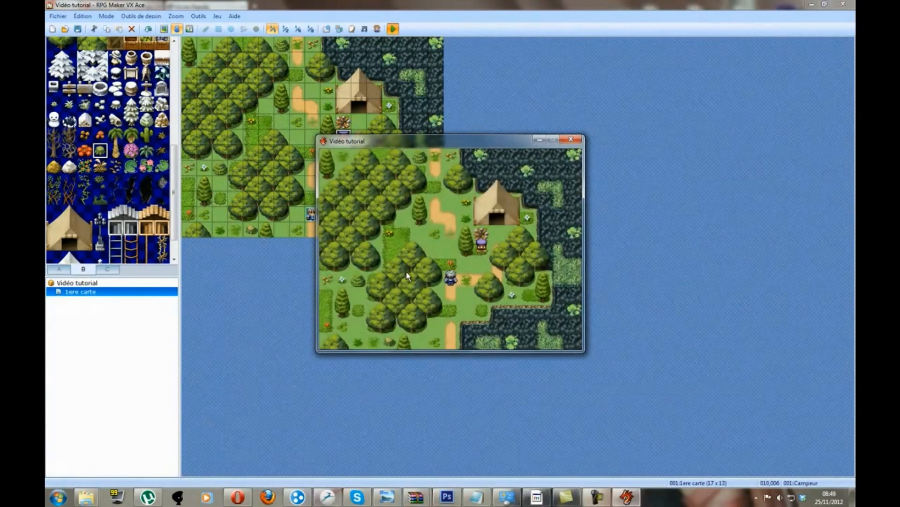
key("Right")
key("Up")
key("Return")
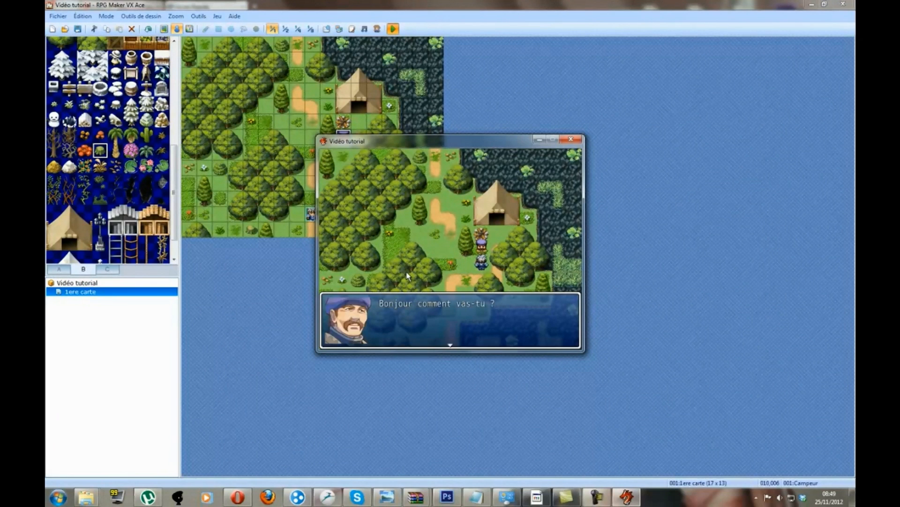
Step: Dismiss the camper's message, step the hero away from him and close the playtest
key("Return")
key("Left")
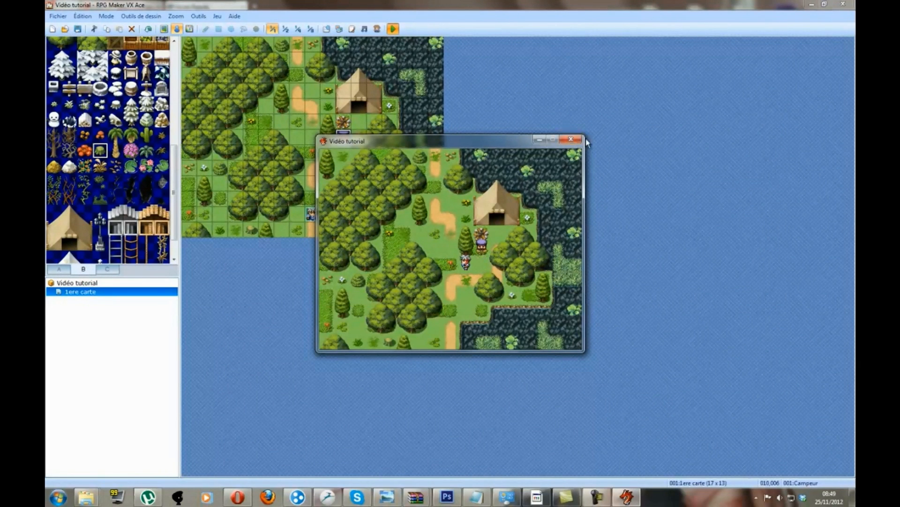
left_click(572, 139)
right_click(629, 496)
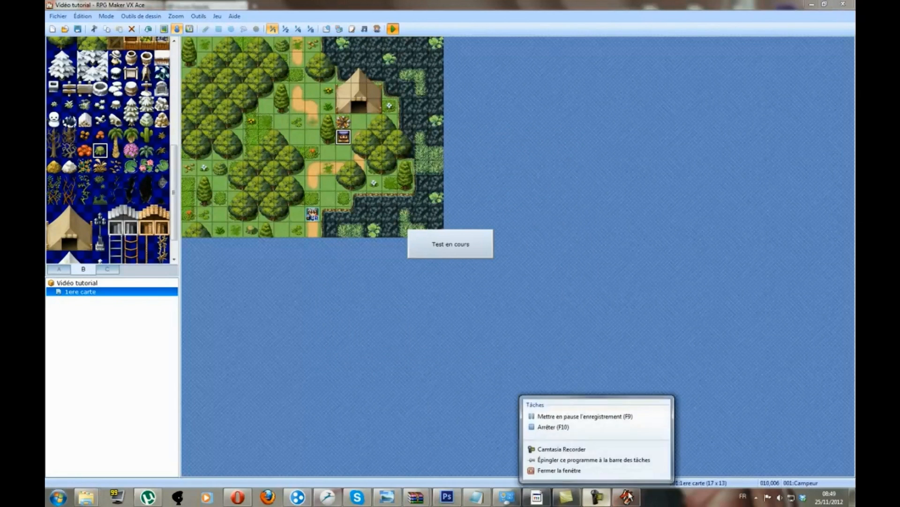
left_click(591, 470)
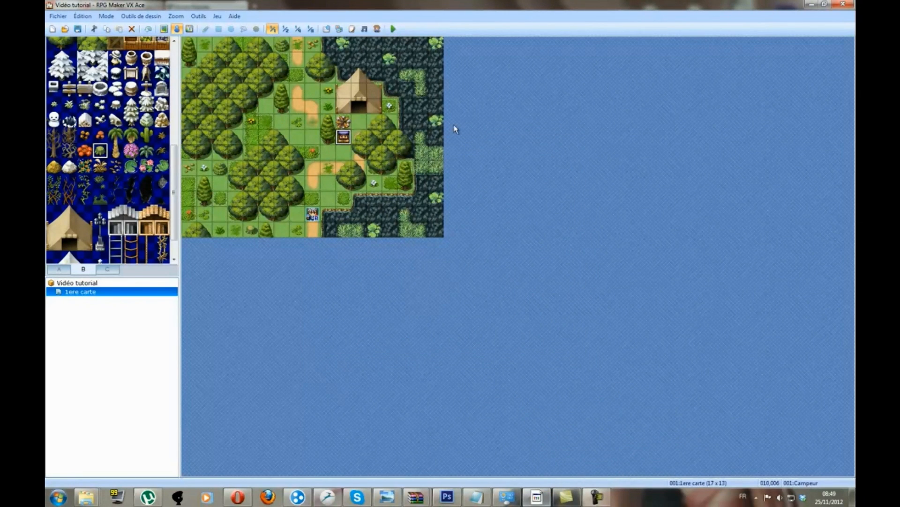
Step: Reopen the Campeur event and start a new Afficher un message command below the existing greeting
double_click(344, 135)
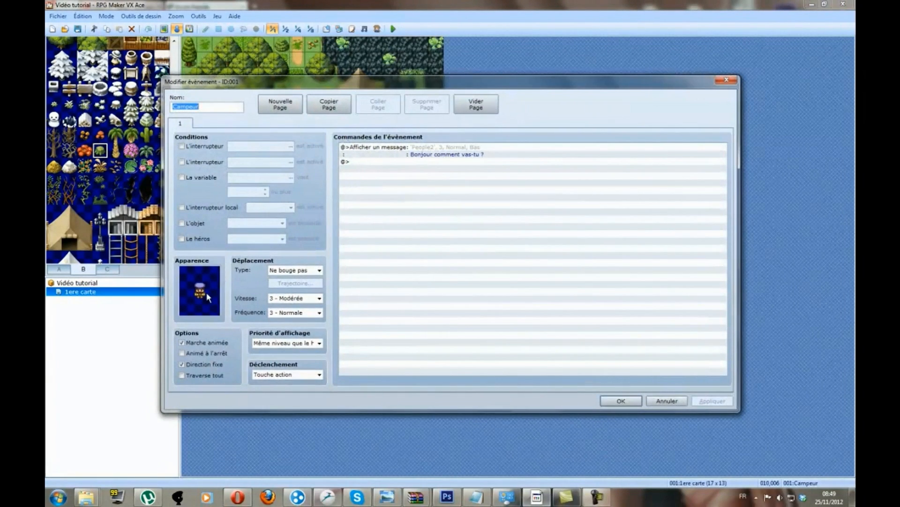
double_click(207, 292)
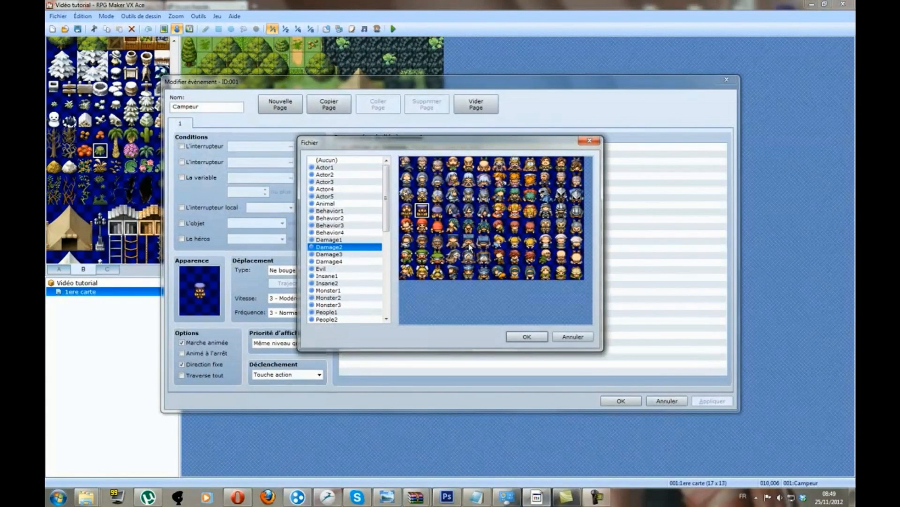
left_click(599, 142)
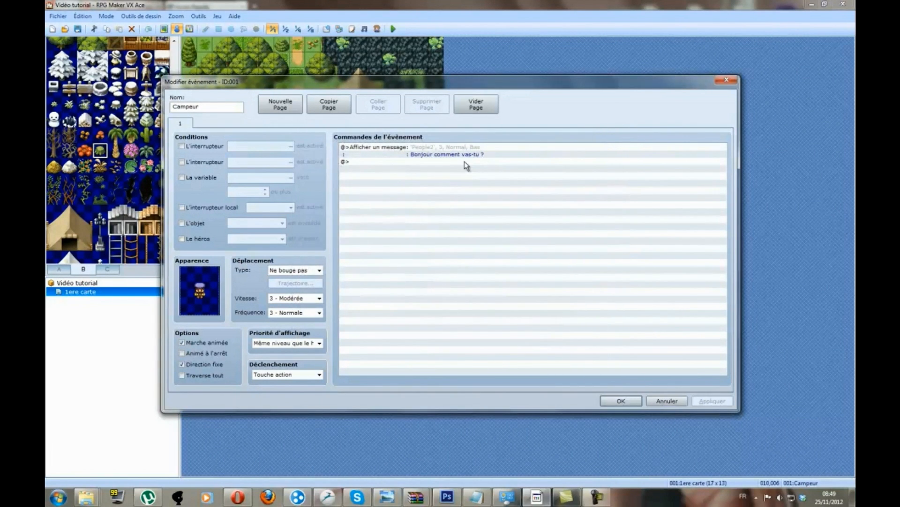
right_click(439, 162)
left_click(455, 170)
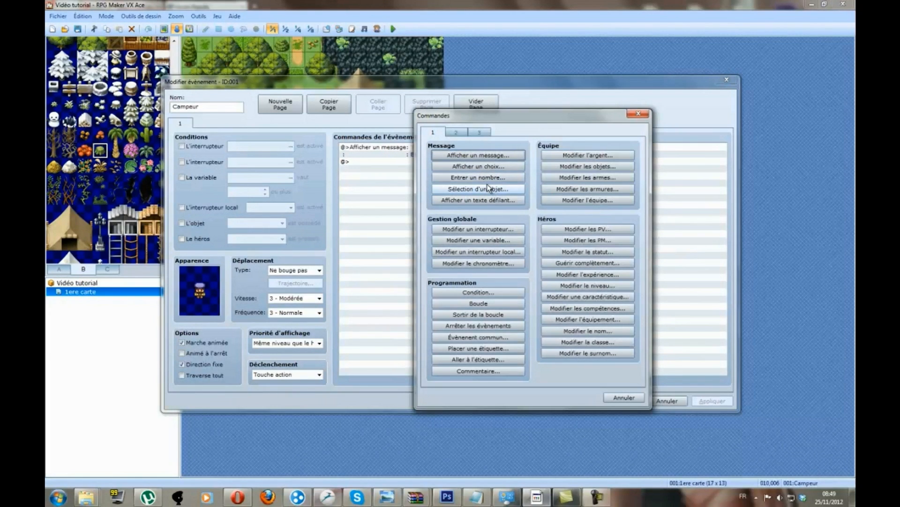
left_click_drag(448, 117, 598, 76)
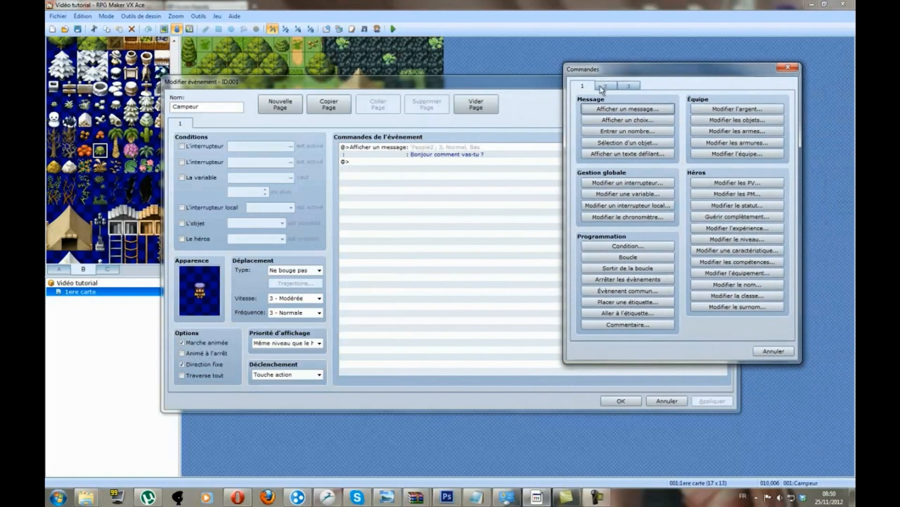
left_click(638, 109)
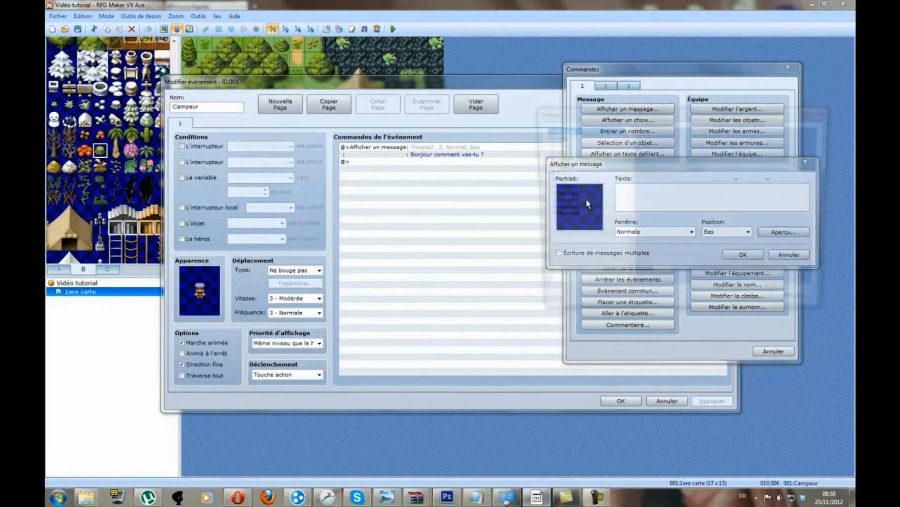
Step: Look through the Actor1, Actor2 and Actor3 portrait sets for the new message
double_click(586, 199)
left_click(576, 143)
left_click(576, 137)
left_click(566, 130)
left_click(569, 136)
left_click(576, 144)
left_click(577, 137)
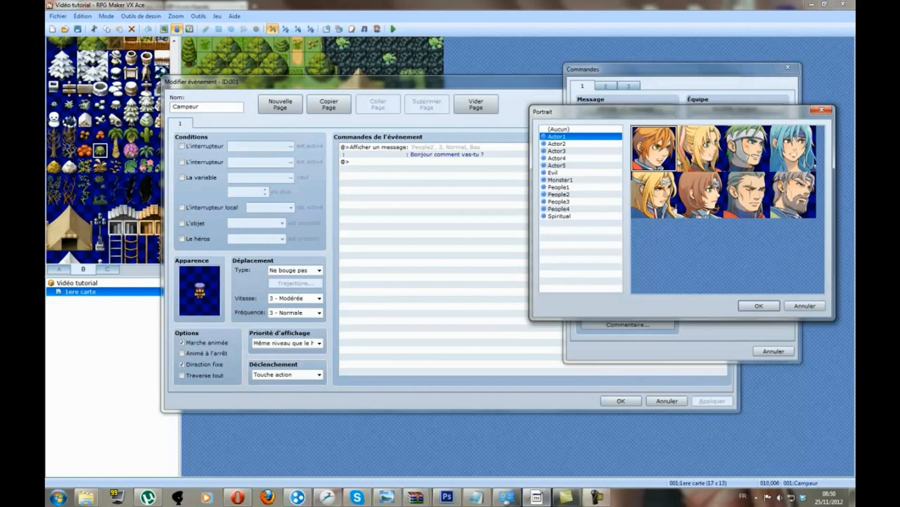
left_click(569, 143)
left_click(573, 150)
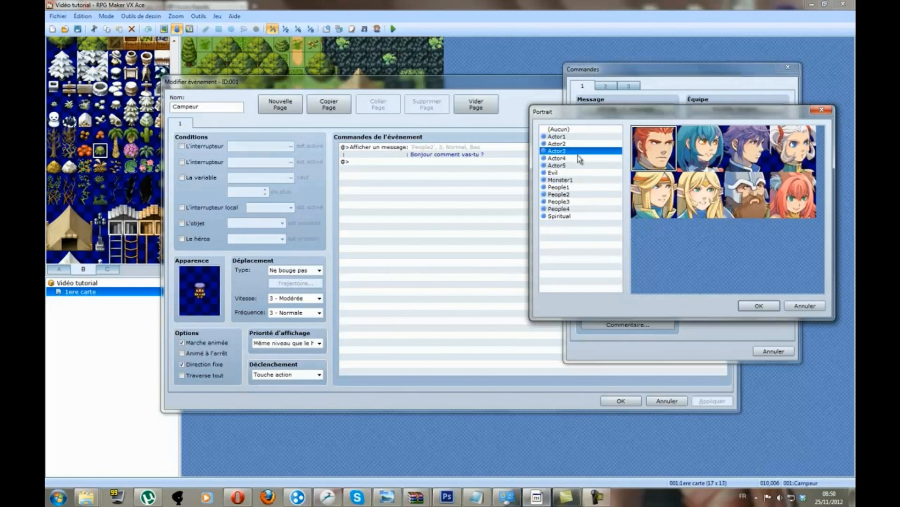
Step: Give the message the Actor4 portrait of the blond character with the headband and add it to the event
left_click(584, 158)
left_click(657, 204)
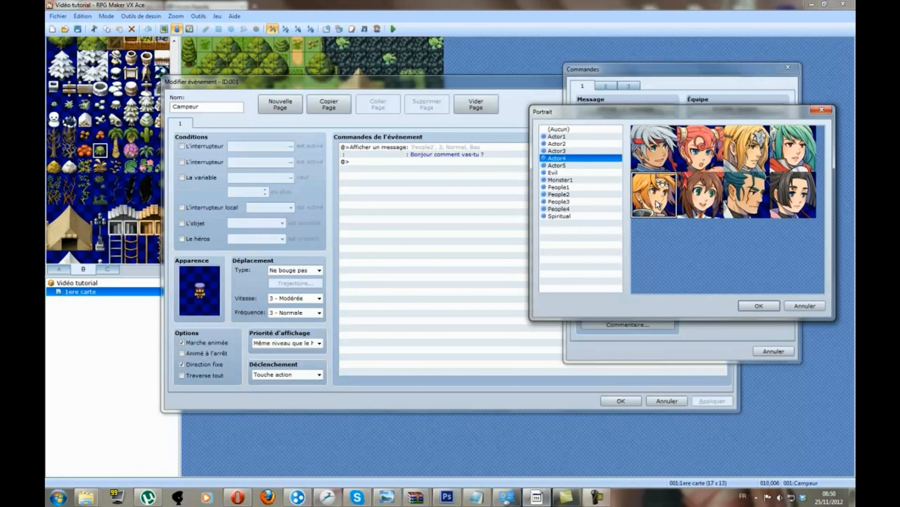
double_click(658, 204)
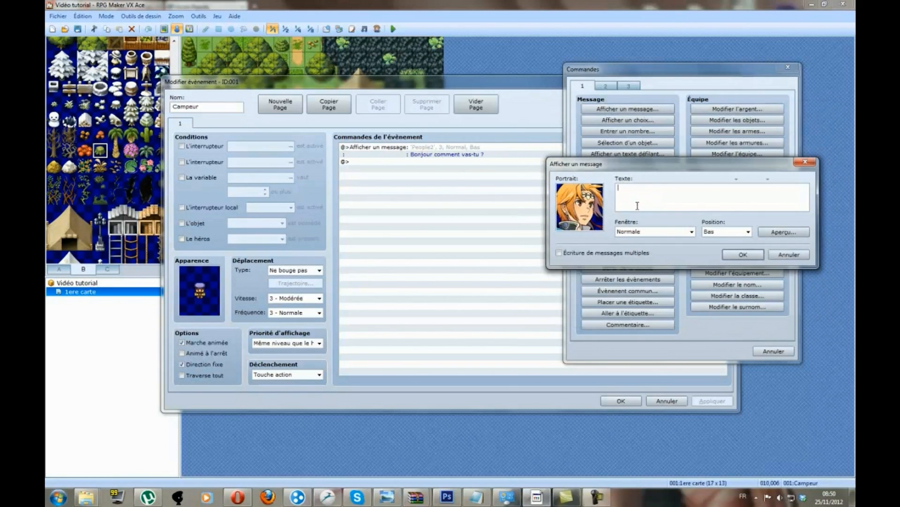
left_click(743, 254)
Step: Edit the second message so that its text reads "Que faire ?"
right_click(444, 179)
right_click(426, 164)
left_click(452, 178)
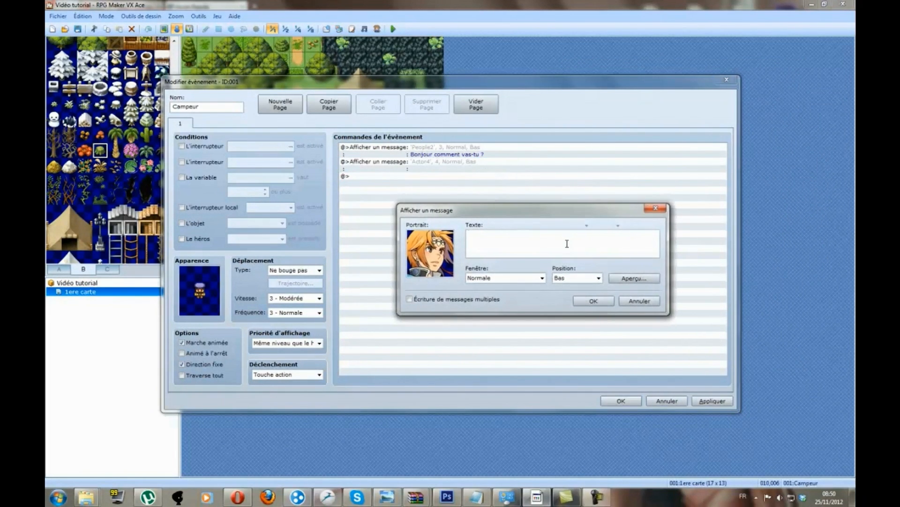
type("Q")
left_click(596, 300)
Step: Add a choice after the question offering "Dire que ça va.", "Dire que ça ne va pas." and "Ne pas répondre.", with Choix 3 on cancellation
right_click(434, 177)
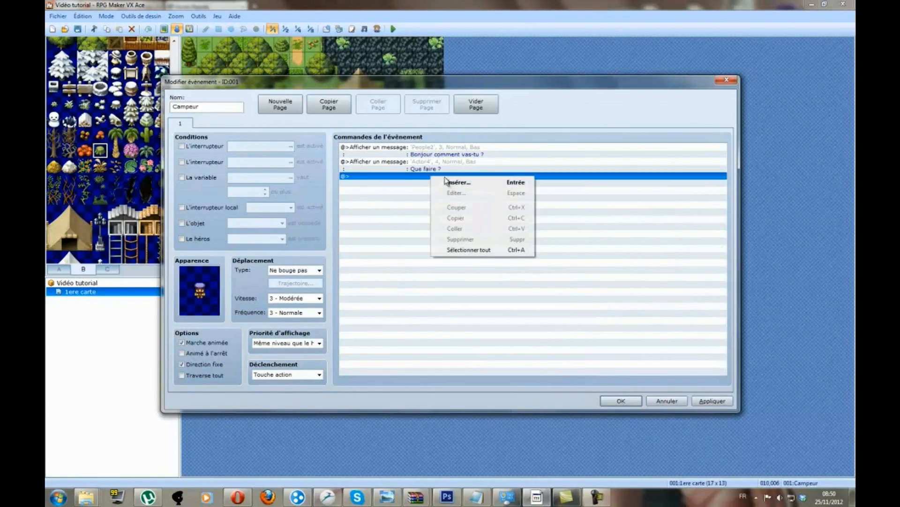
left_click(451, 179)
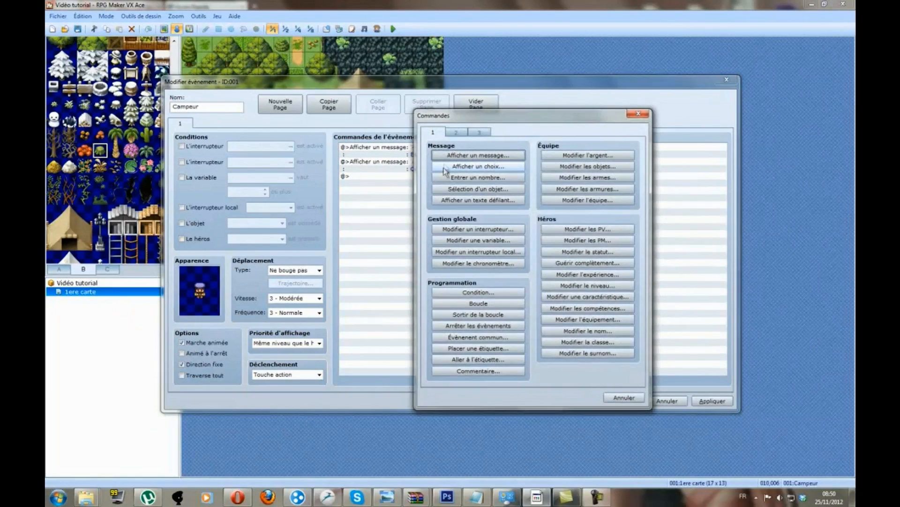
left_click(475, 167)
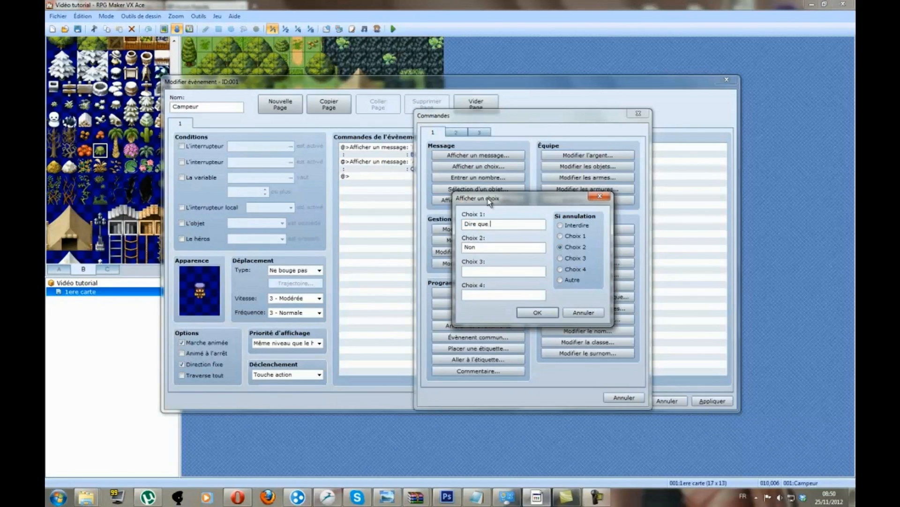
key("Tab")
type("Dire que ça ne va pas.")
left_click(482, 271)
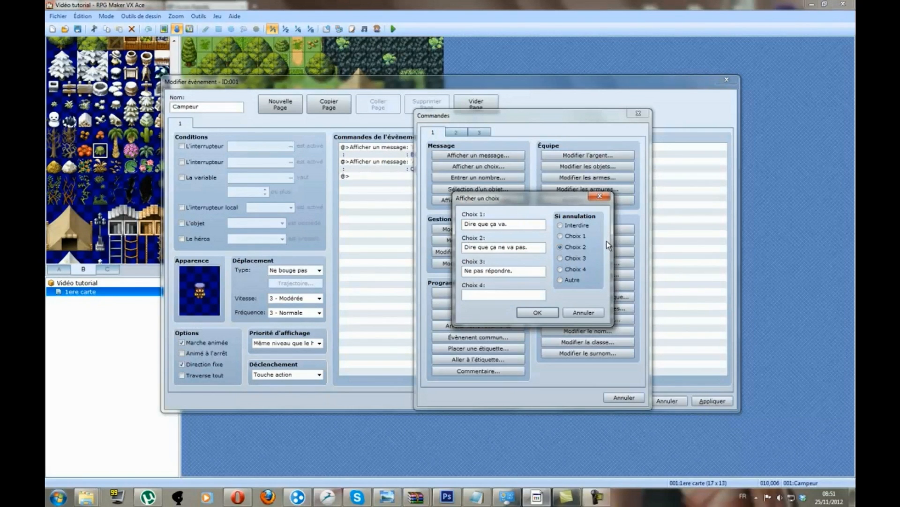
left_click(568, 257)
left_click(542, 313)
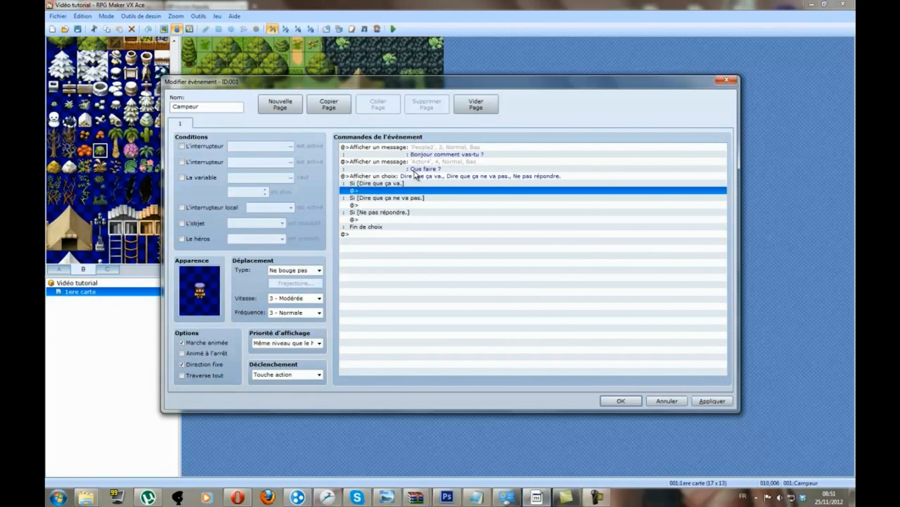
Step: Start an Afficher un message command inside the "Dire que ça va." branch of the choice
left_click(362, 206)
left_click(385, 189)
right_click(407, 189)
left_click(417, 195)
left_click(434, 155)
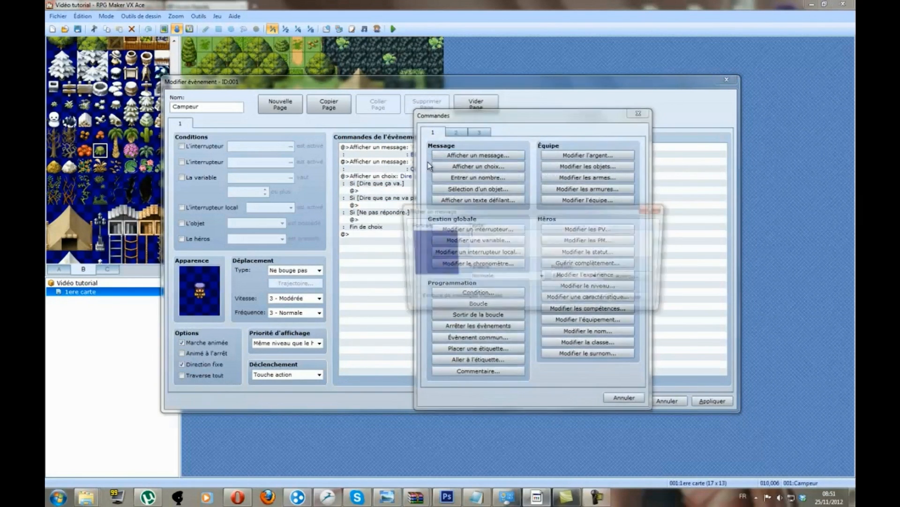
double_click(419, 257)
left_click(422, 241)
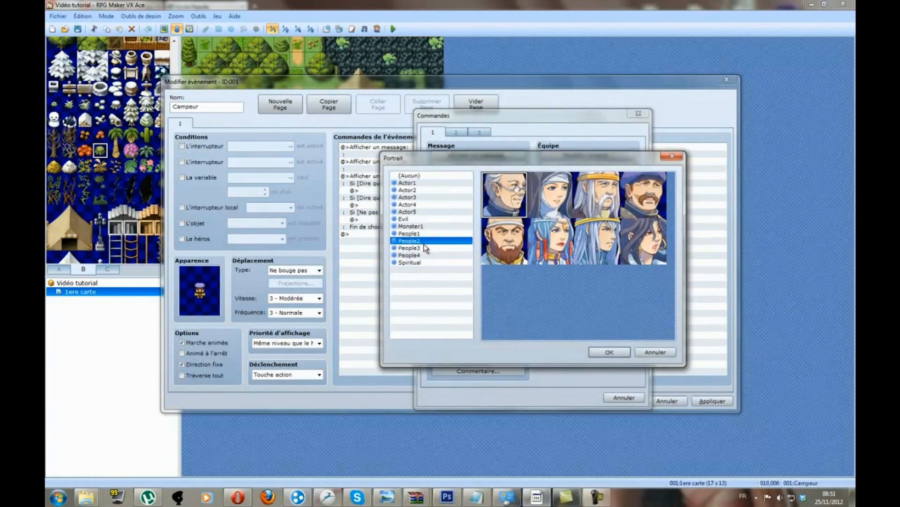
left_click(670, 159)
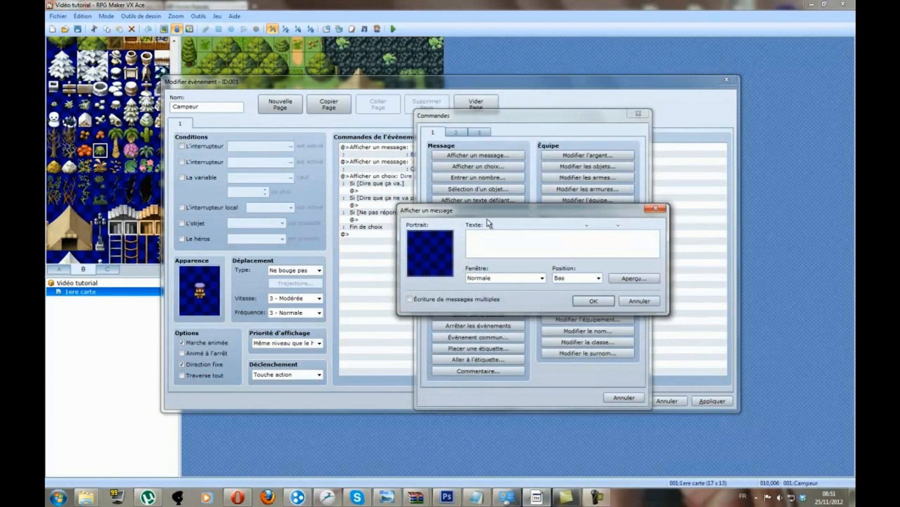
Step: Give the message the People2 portrait of the moustached man in the blue cap, enter "Tant mieu alors." and add it to the branch
double_click(420, 262)
left_click(422, 234)
left_click(422, 241)
double_click(629, 203)
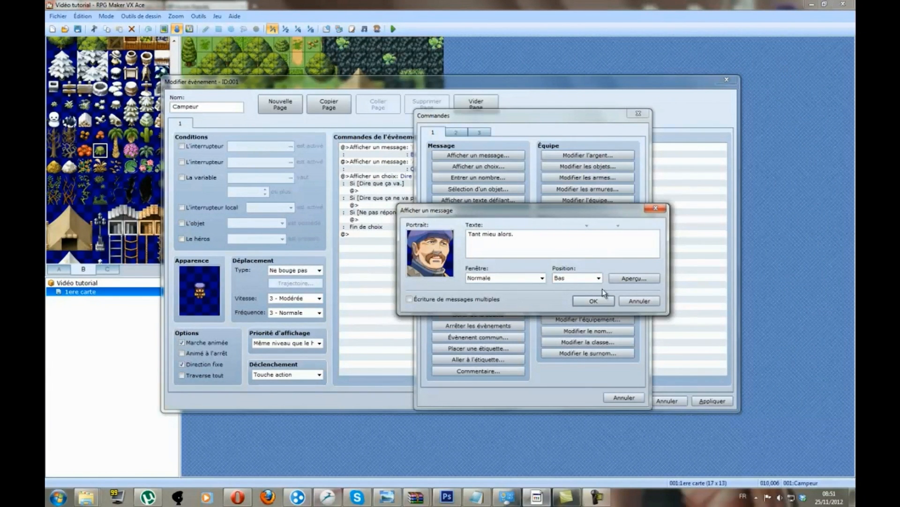
left_click(601, 300)
Step: Copy the "Tant mieu alors." message into the "Dire que ça ne va pas." branch
left_click(423, 195)
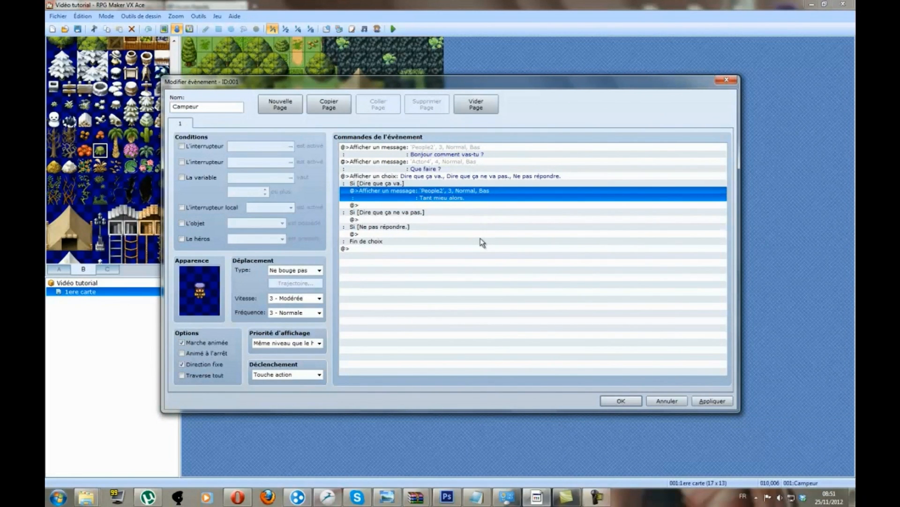
key("ctrl+c")
left_click(398, 217)
key("ctrl+v")
Step: Change the copied message's text to "Ah ? Je suis désolé. \. J'espère que ça ira mieu."
right_click(410, 220)
left_click(463, 234)
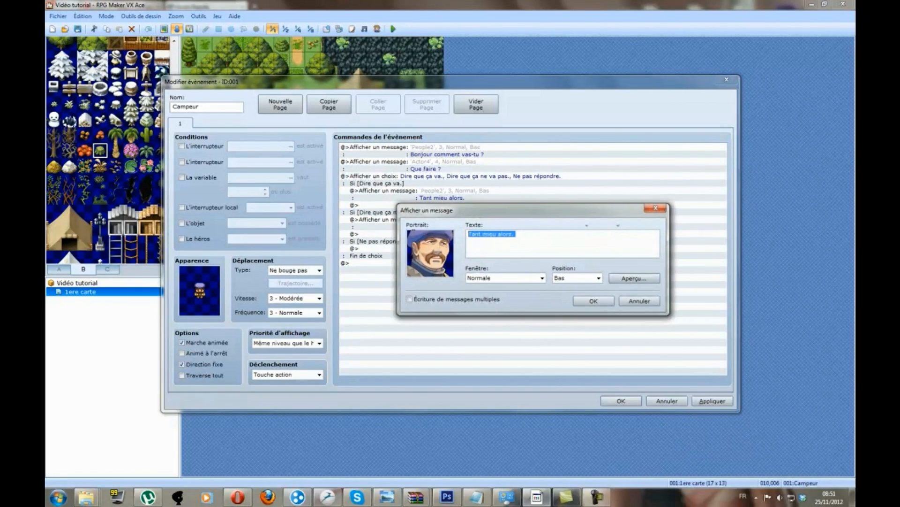
key("Delete")
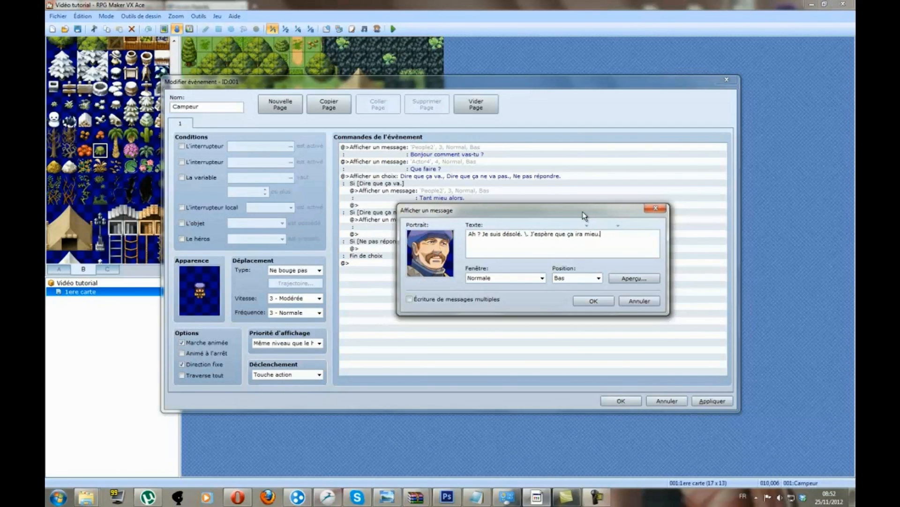
left_click(577, 301)
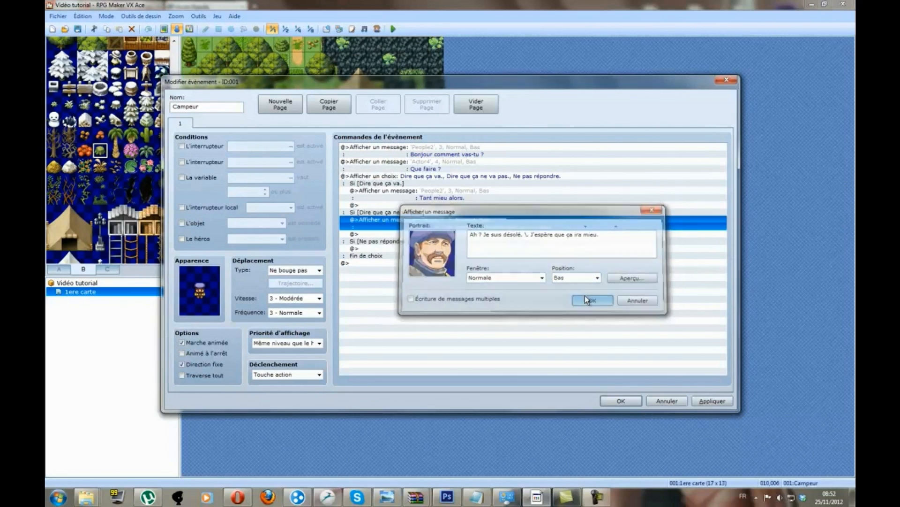
left_click(470, 265)
right_click(449, 247)
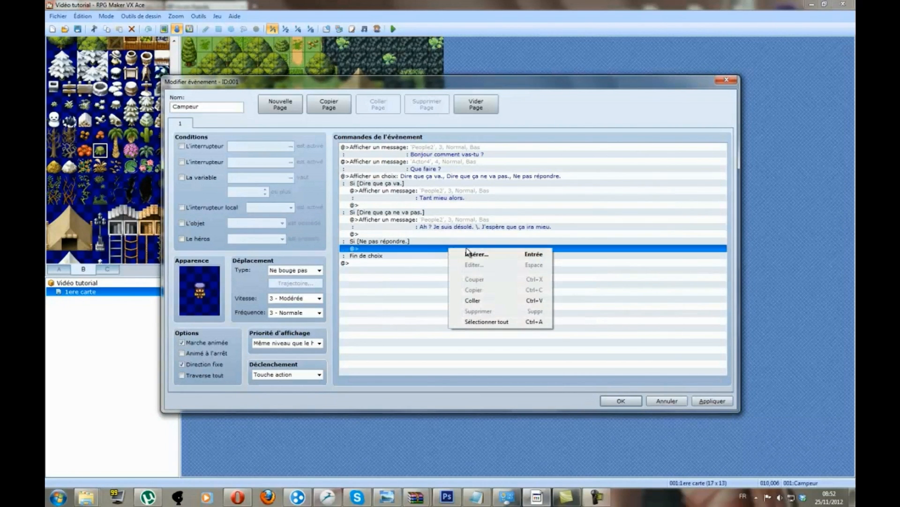
right_click(427, 248)
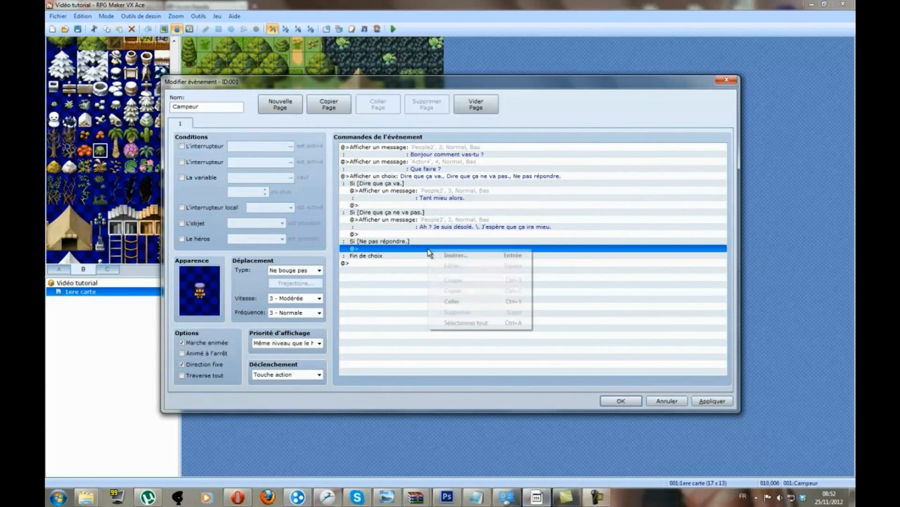
left_click(457, 241)
Step: Apply the changes to the Campeur event, close it, and launch a playtest with a new game
left_click(711, 401)
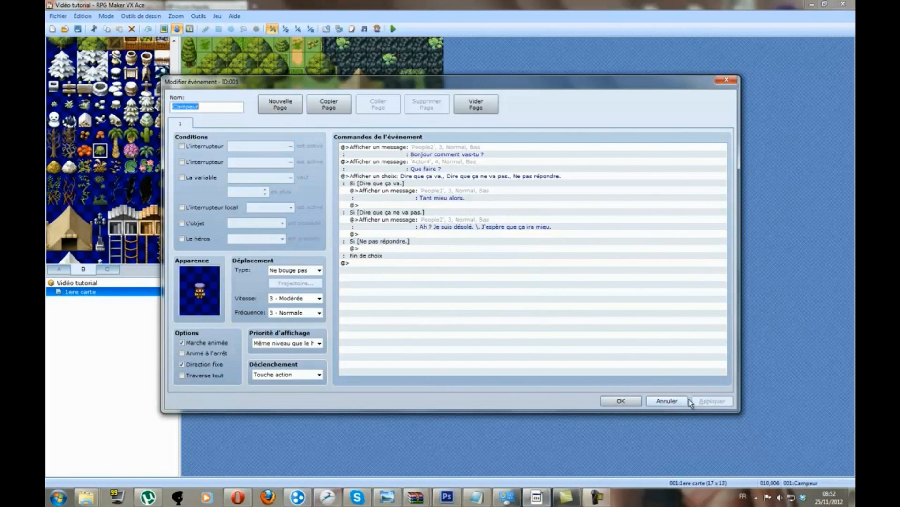
left_click(621, 401)
left_click(393, 29)
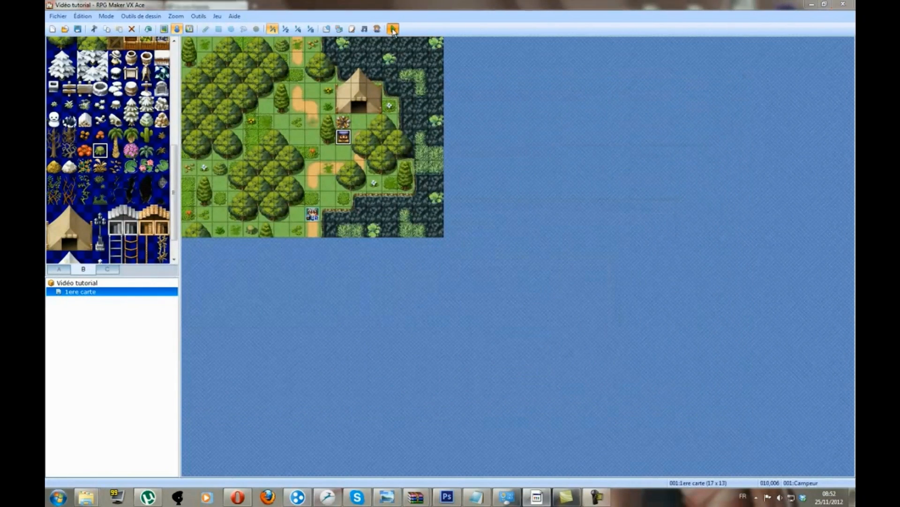
left_click(422, 269)
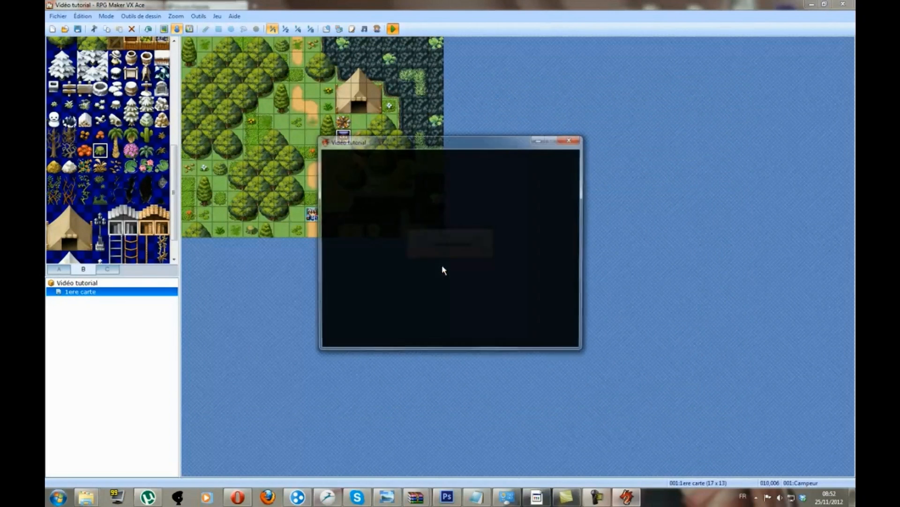
key("Return")
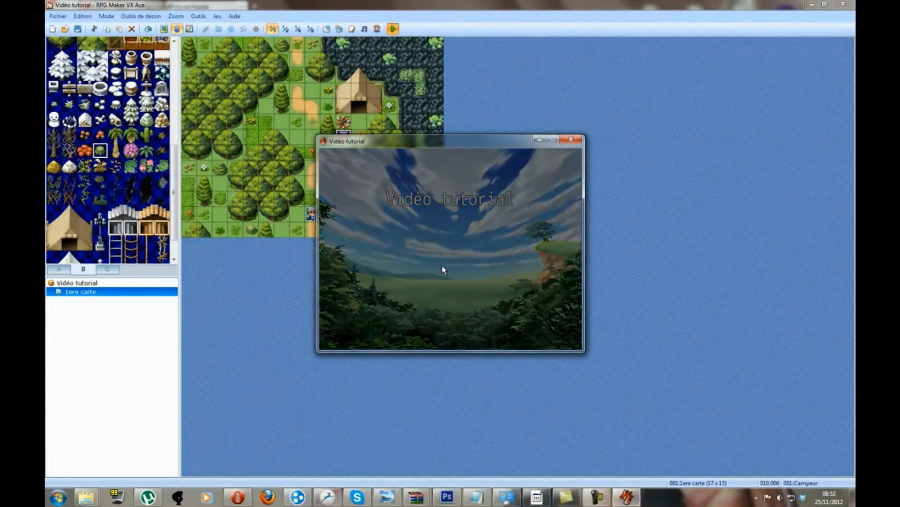
Step: Walk the hero to the camper beside the tent and advance the dialogue to the "Que faire ?" choice
key("Up")
key("Up")
key("Up")
key("Up")
key("Right")
key("Right")
key("Return")
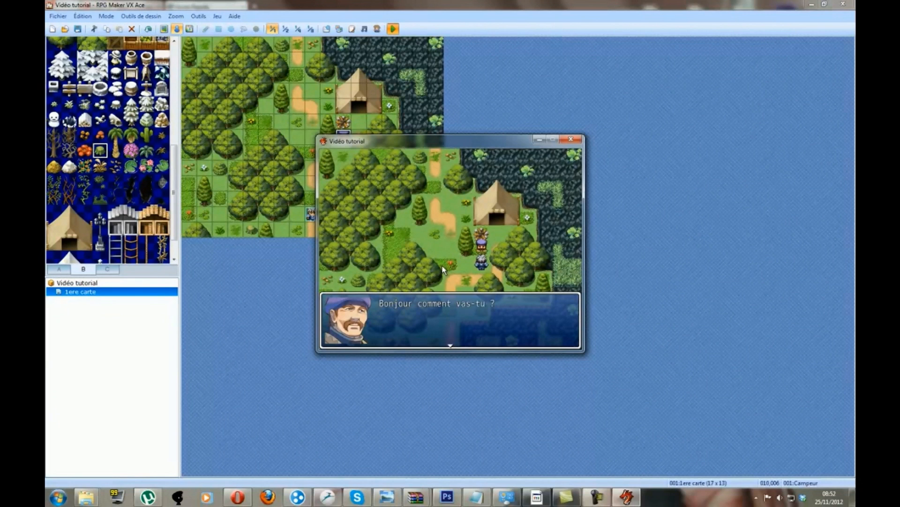
key("Return")
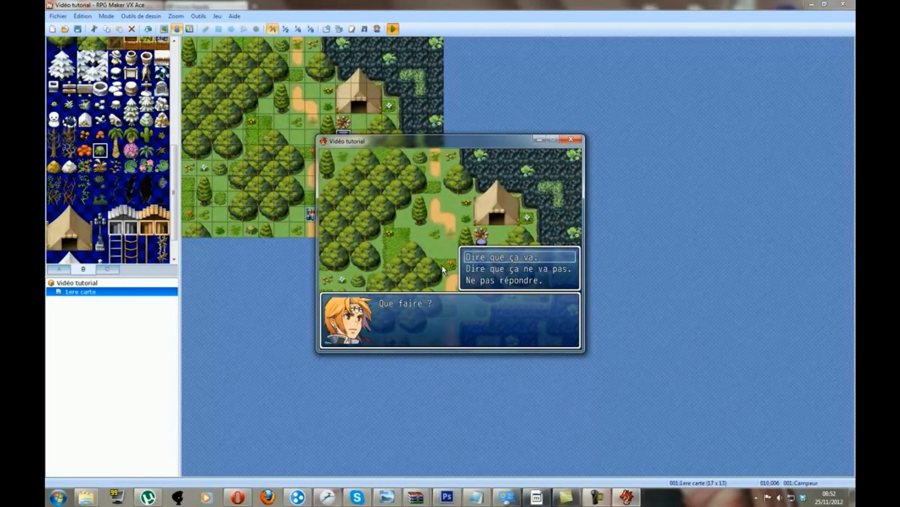
Step: Cycle through the three choice options, answer "Dire que ça va." and close the camper's reply
key("Down")
key("Down")
key("Up")
key("Up")
key("Down")
key("Down")
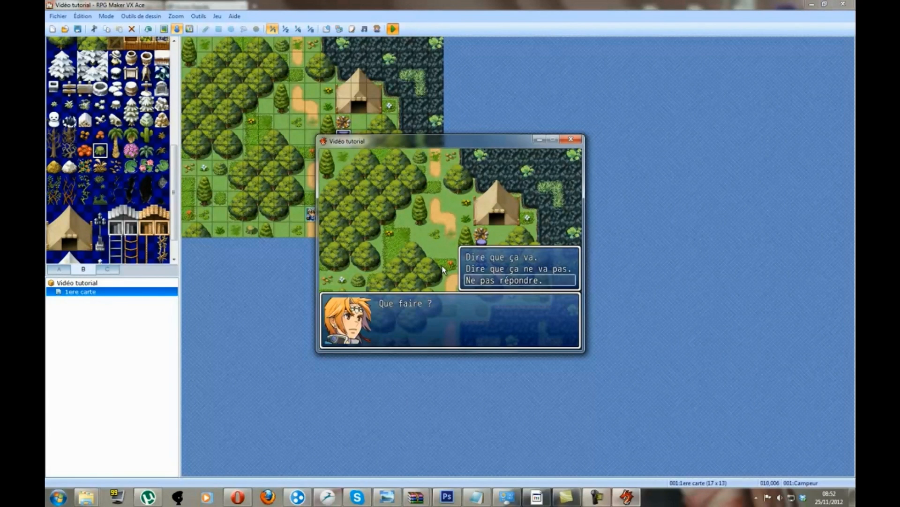
key("Up")
key("Up")
key("Up")
key("Up")
key("Up")
key("Down")
key("Down")
key("Up")
key("Up")
key("Down")
key("Up")
key("Return")
key("Return")
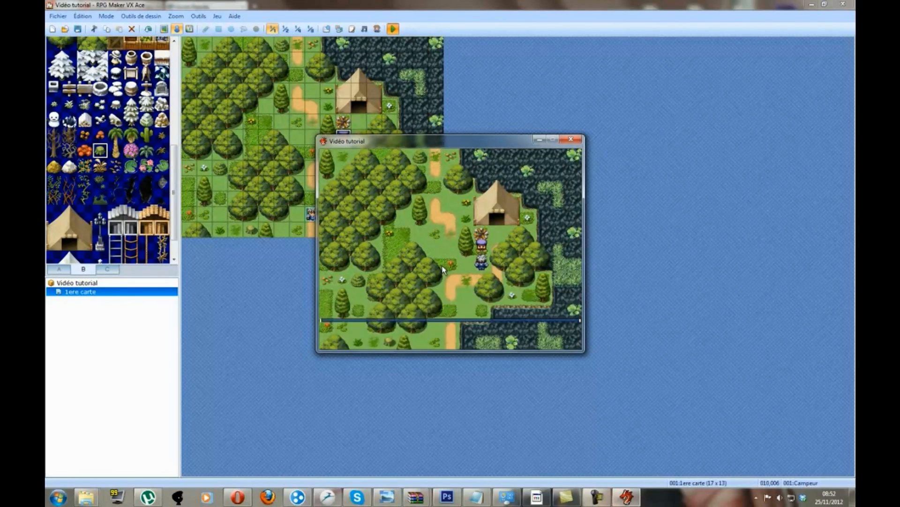
Step: Talk to the camper twice more, answering "Dire que ça ne va pas." each time and closing his reply
key("Return")
key("Return")
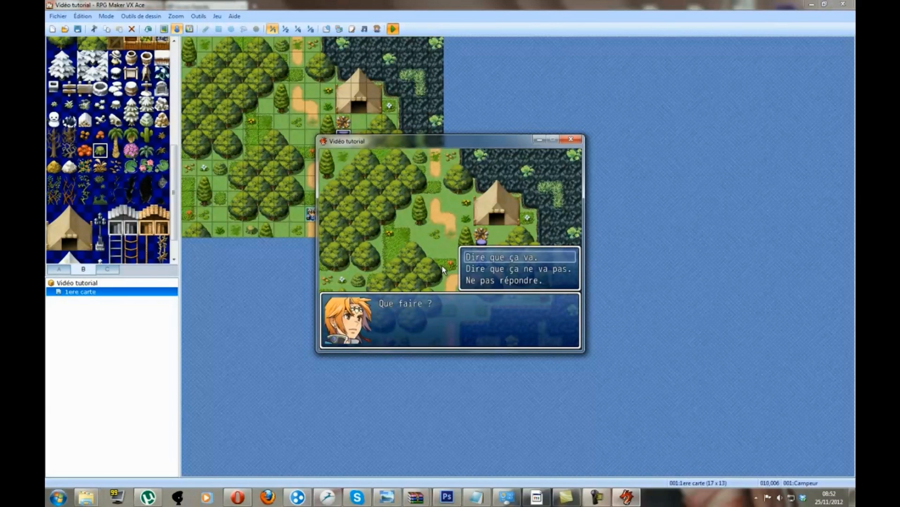
key("Down")
key("Return")
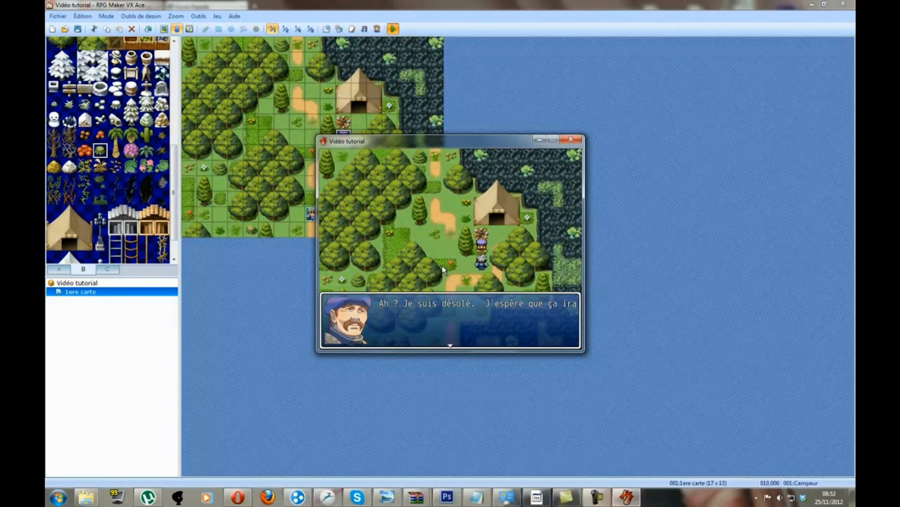
key("Return")
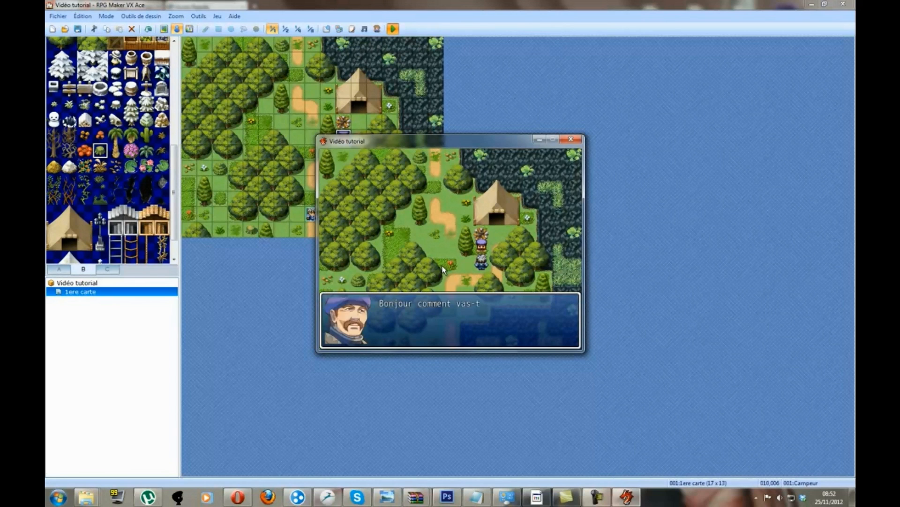
key("Return")
key("Down")
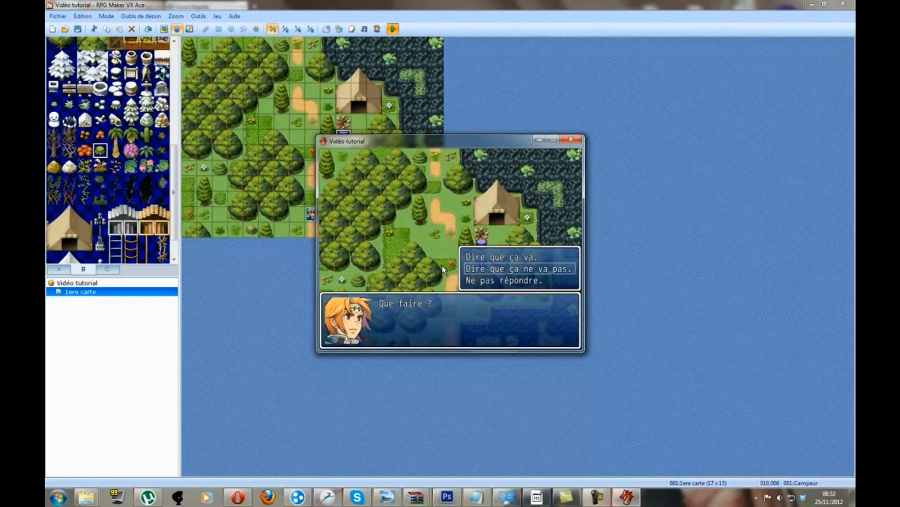
key("Return")
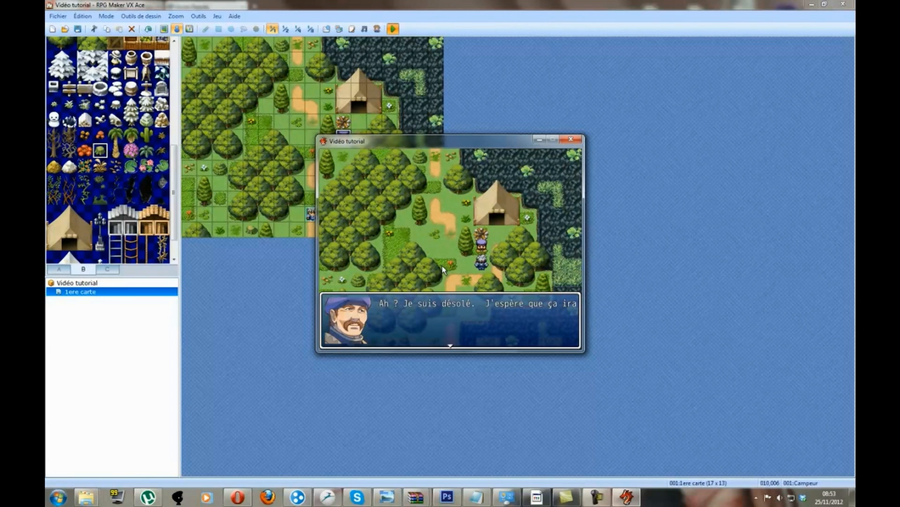
key("Return")
key("Left")
key("Right")
key("Down")
key("Left")
key("Up")
key("Left")
key("Up")
key("Left")
key("Up")
key("Down")
key("Down")
key("Right")
key("Down")
key("Left")
key("Down")
key("Down")
key("Left")
key("Right")
key("Up")
key("Up")
key("Right")
key("Left")
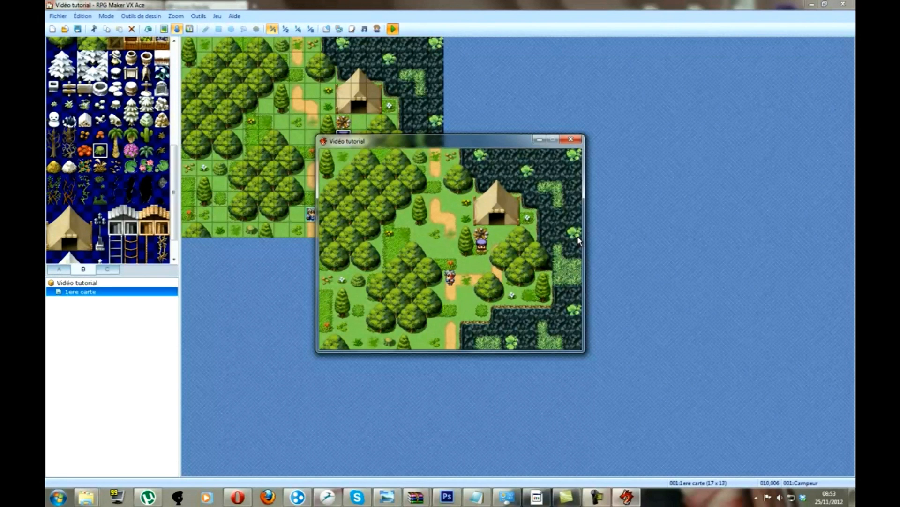
key("Down")
key("Left")
key("Right")
key("Up")
key("Left")
key("Up")
key("Right")
key("Down")
key("Up")
key("Down")
key("Down")
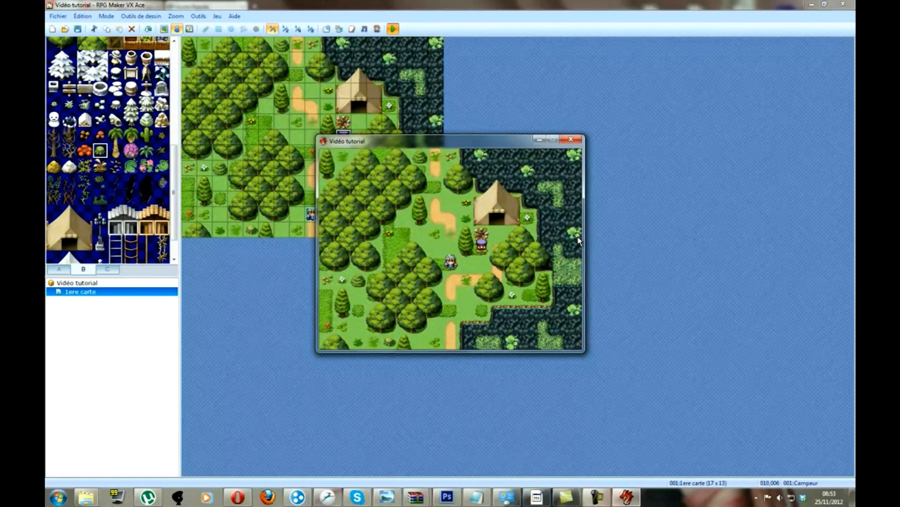